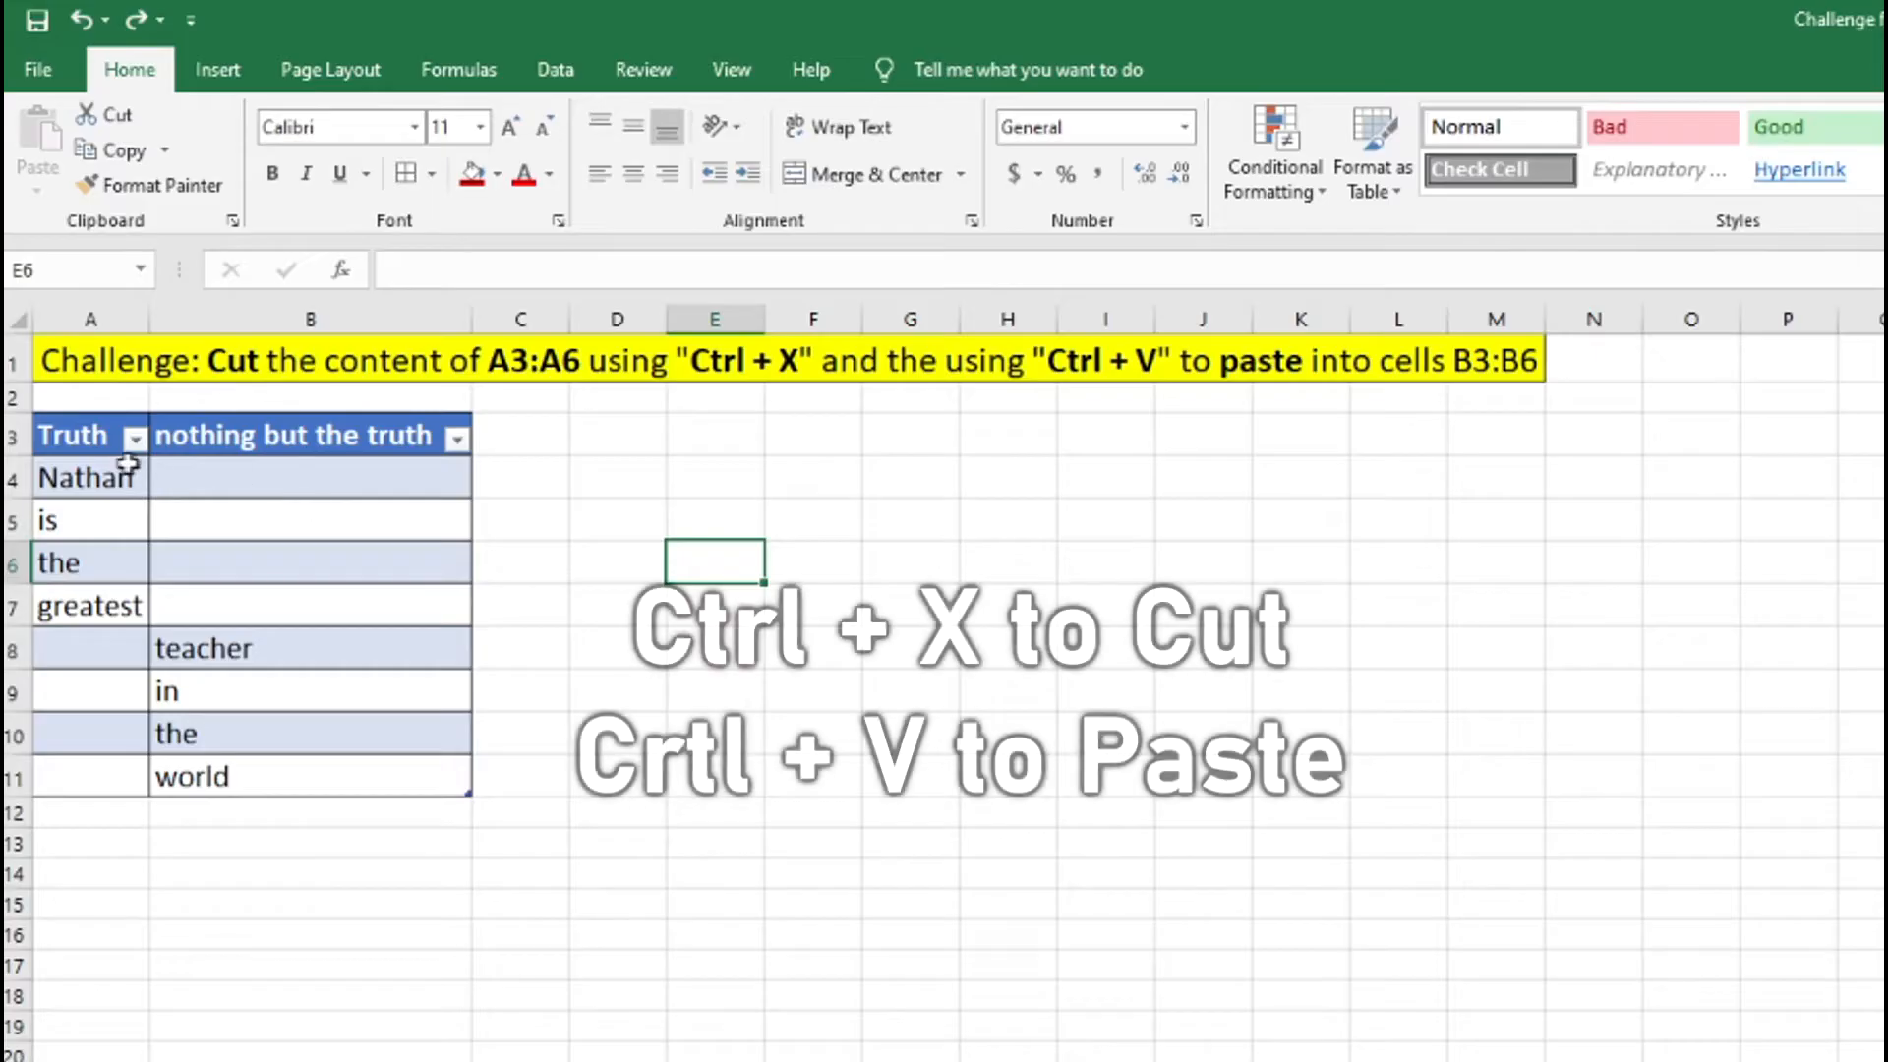
# Cut the words in A4:A7 of the Truth column and paste them into B4:B7.
pyautogui.moveTo(118, 477); pyautogui.dragTo(96, 599)
pyautogui.hotkey('ctrl', 'x')
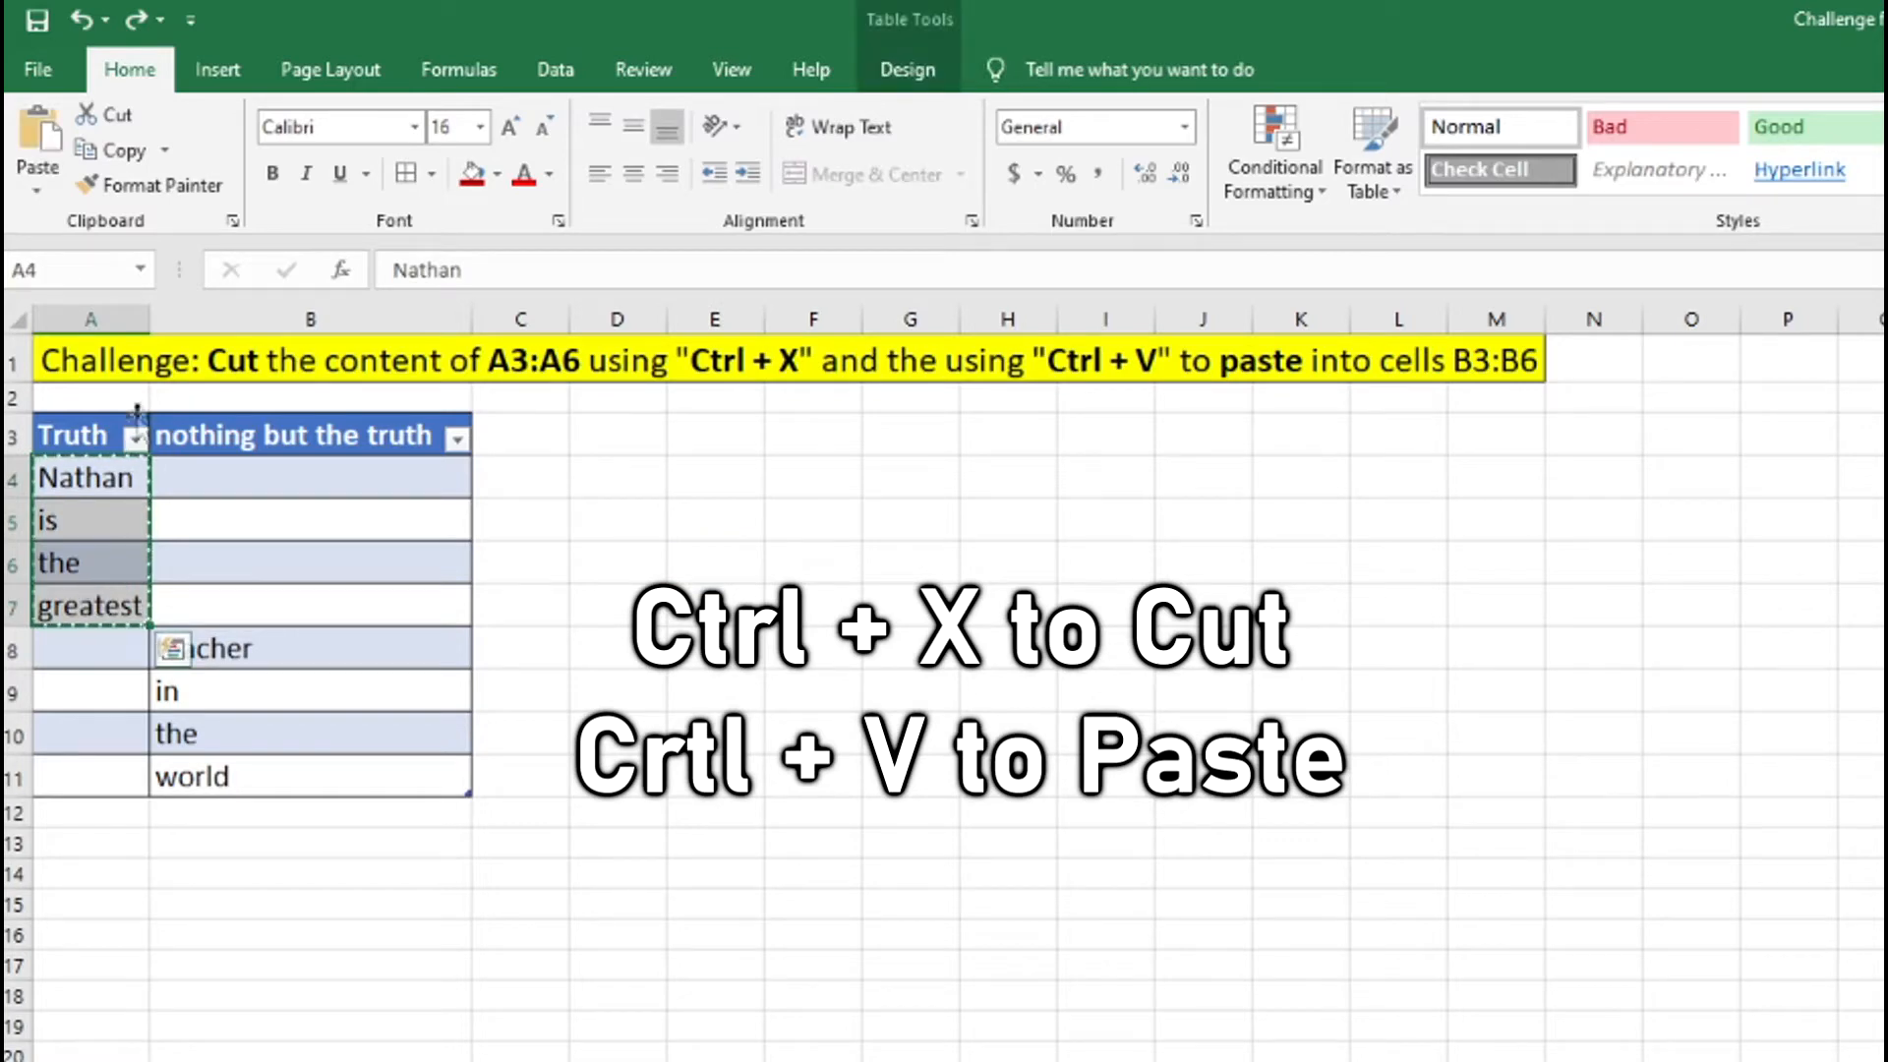
pyautogui.moveTo(181, 472); pyautogui.dragTo(202, 601)
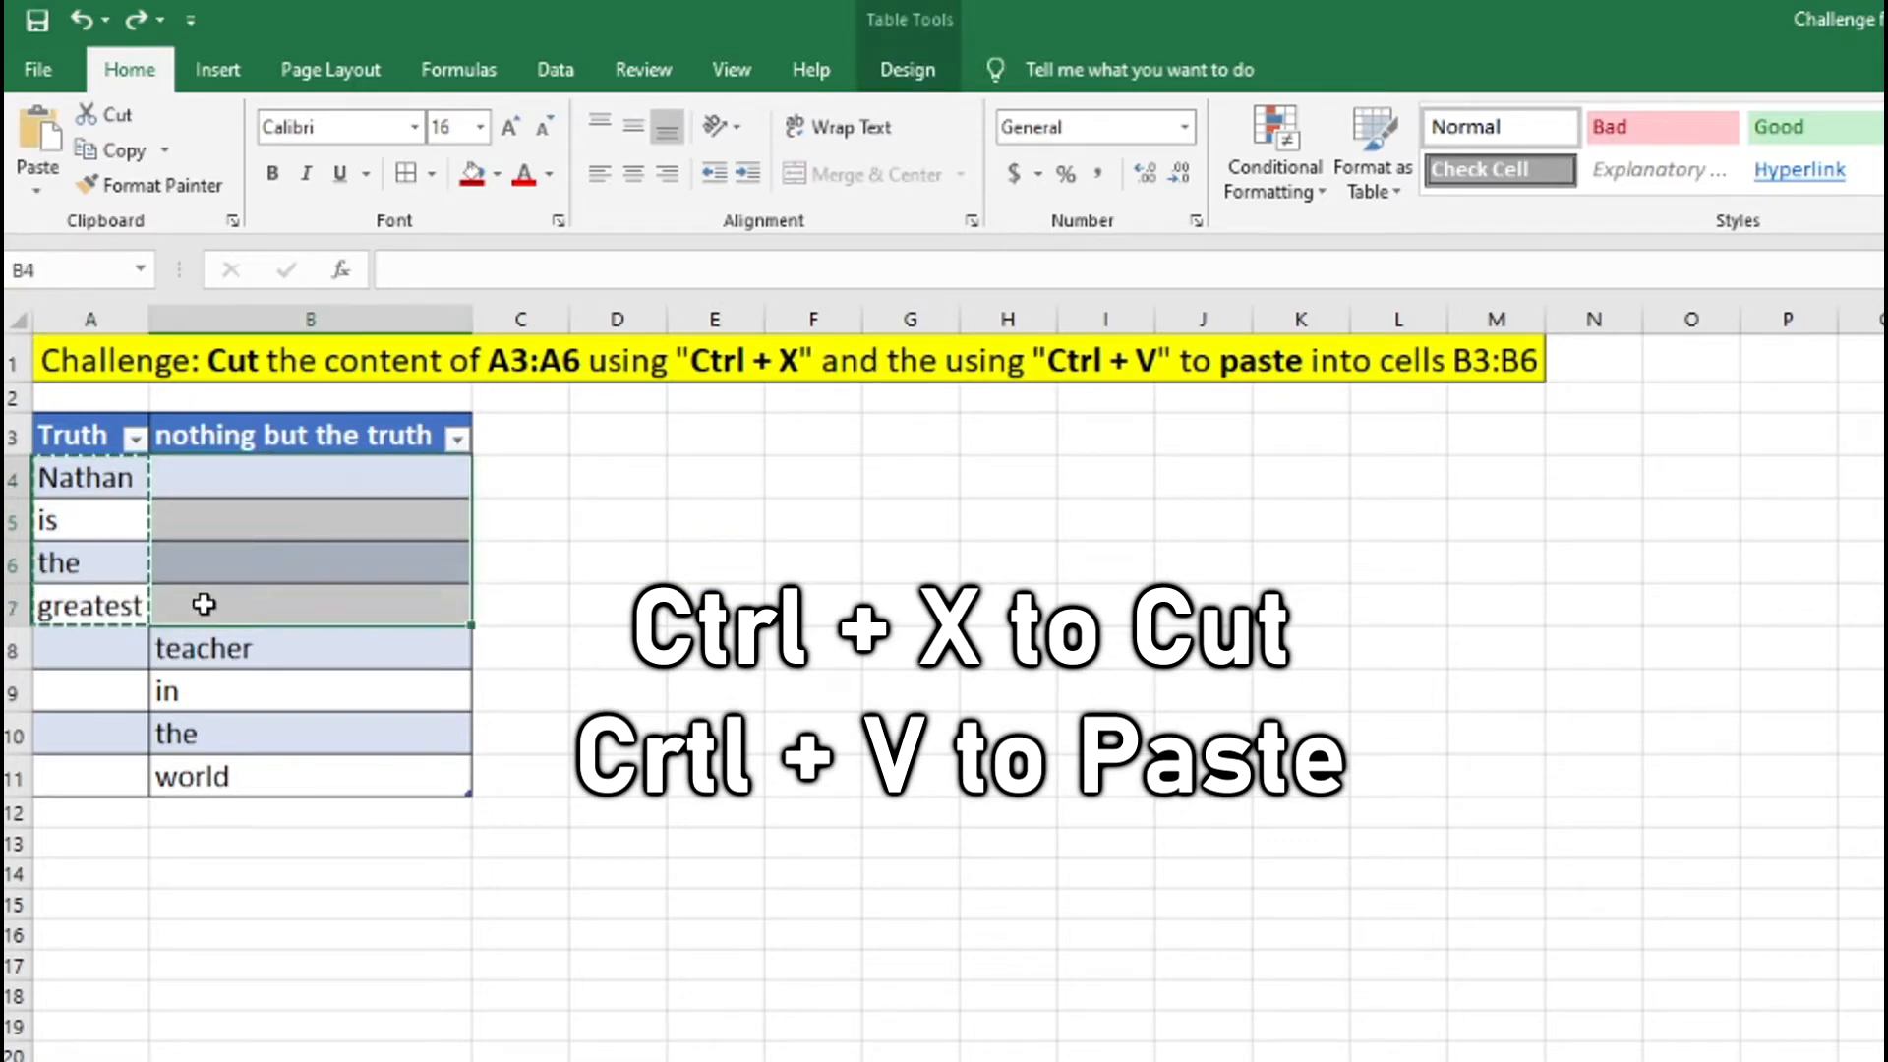
pyautogui.hotkey('ctrl', 'v')
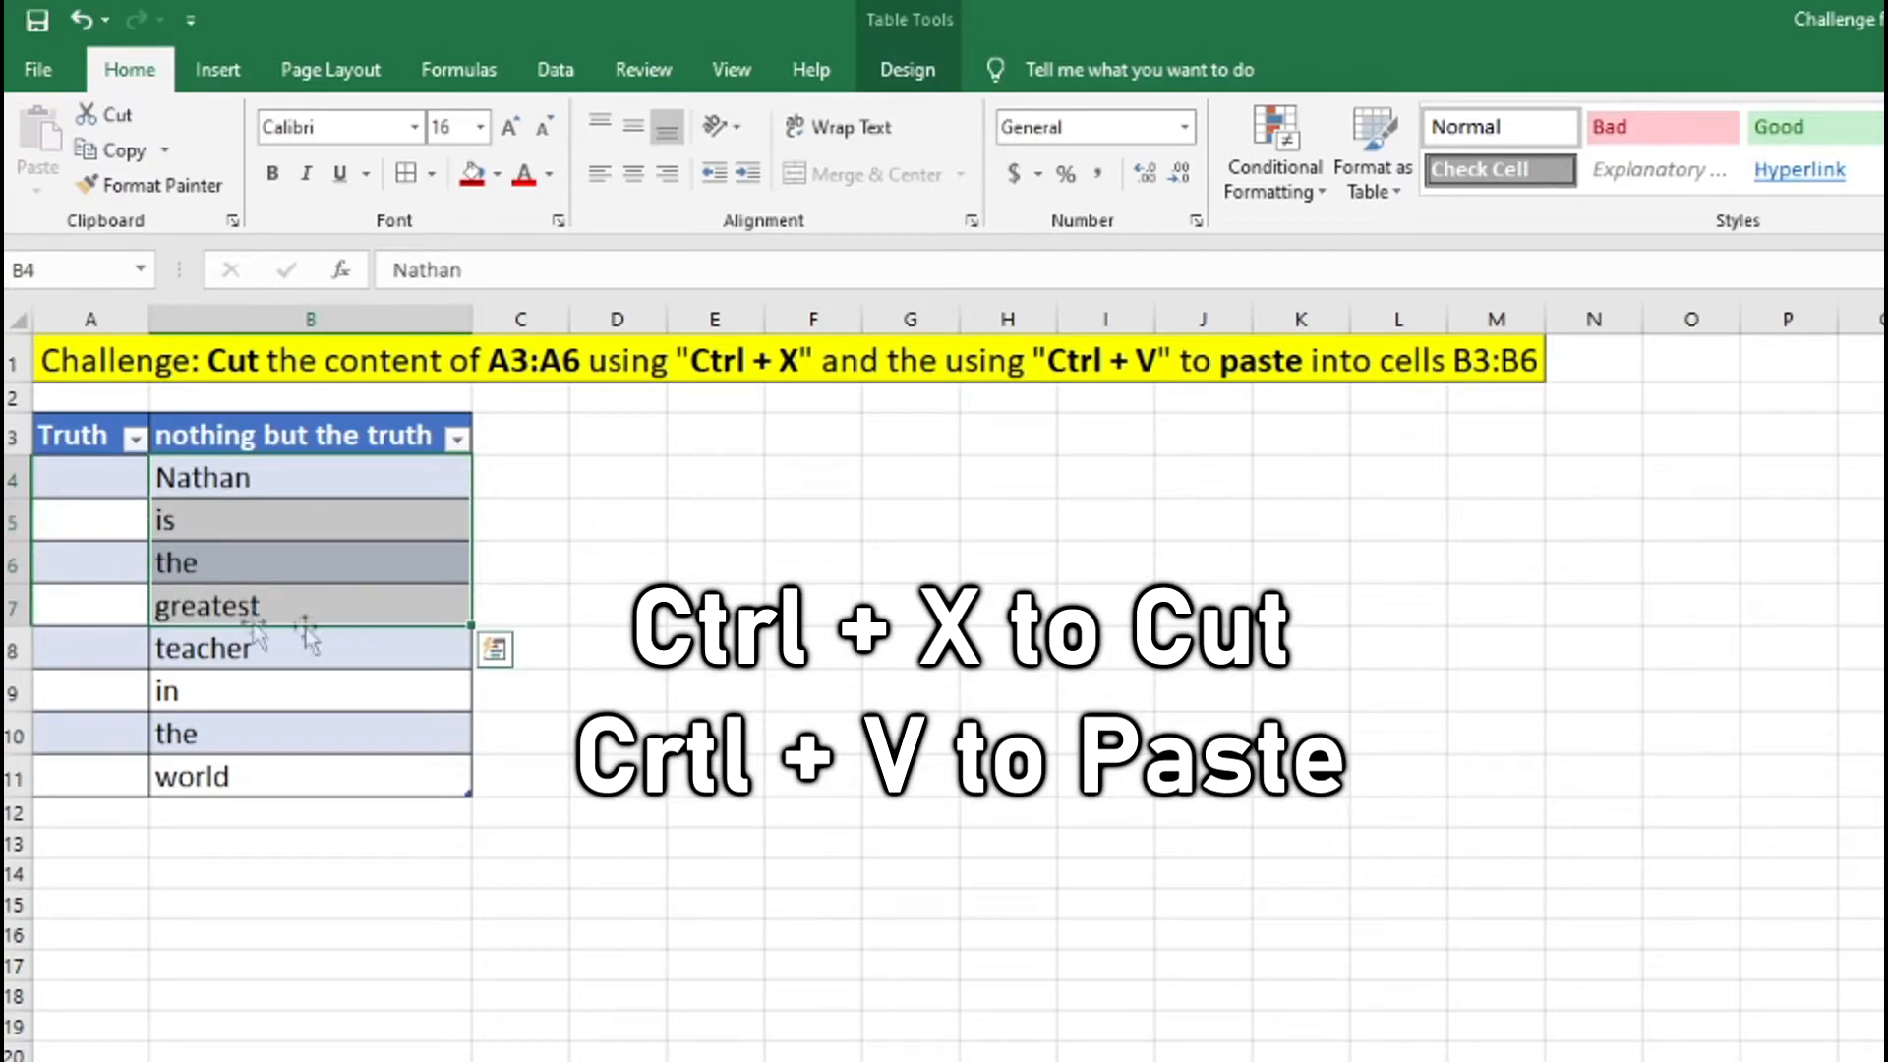
pyautogui.click(728, 646)
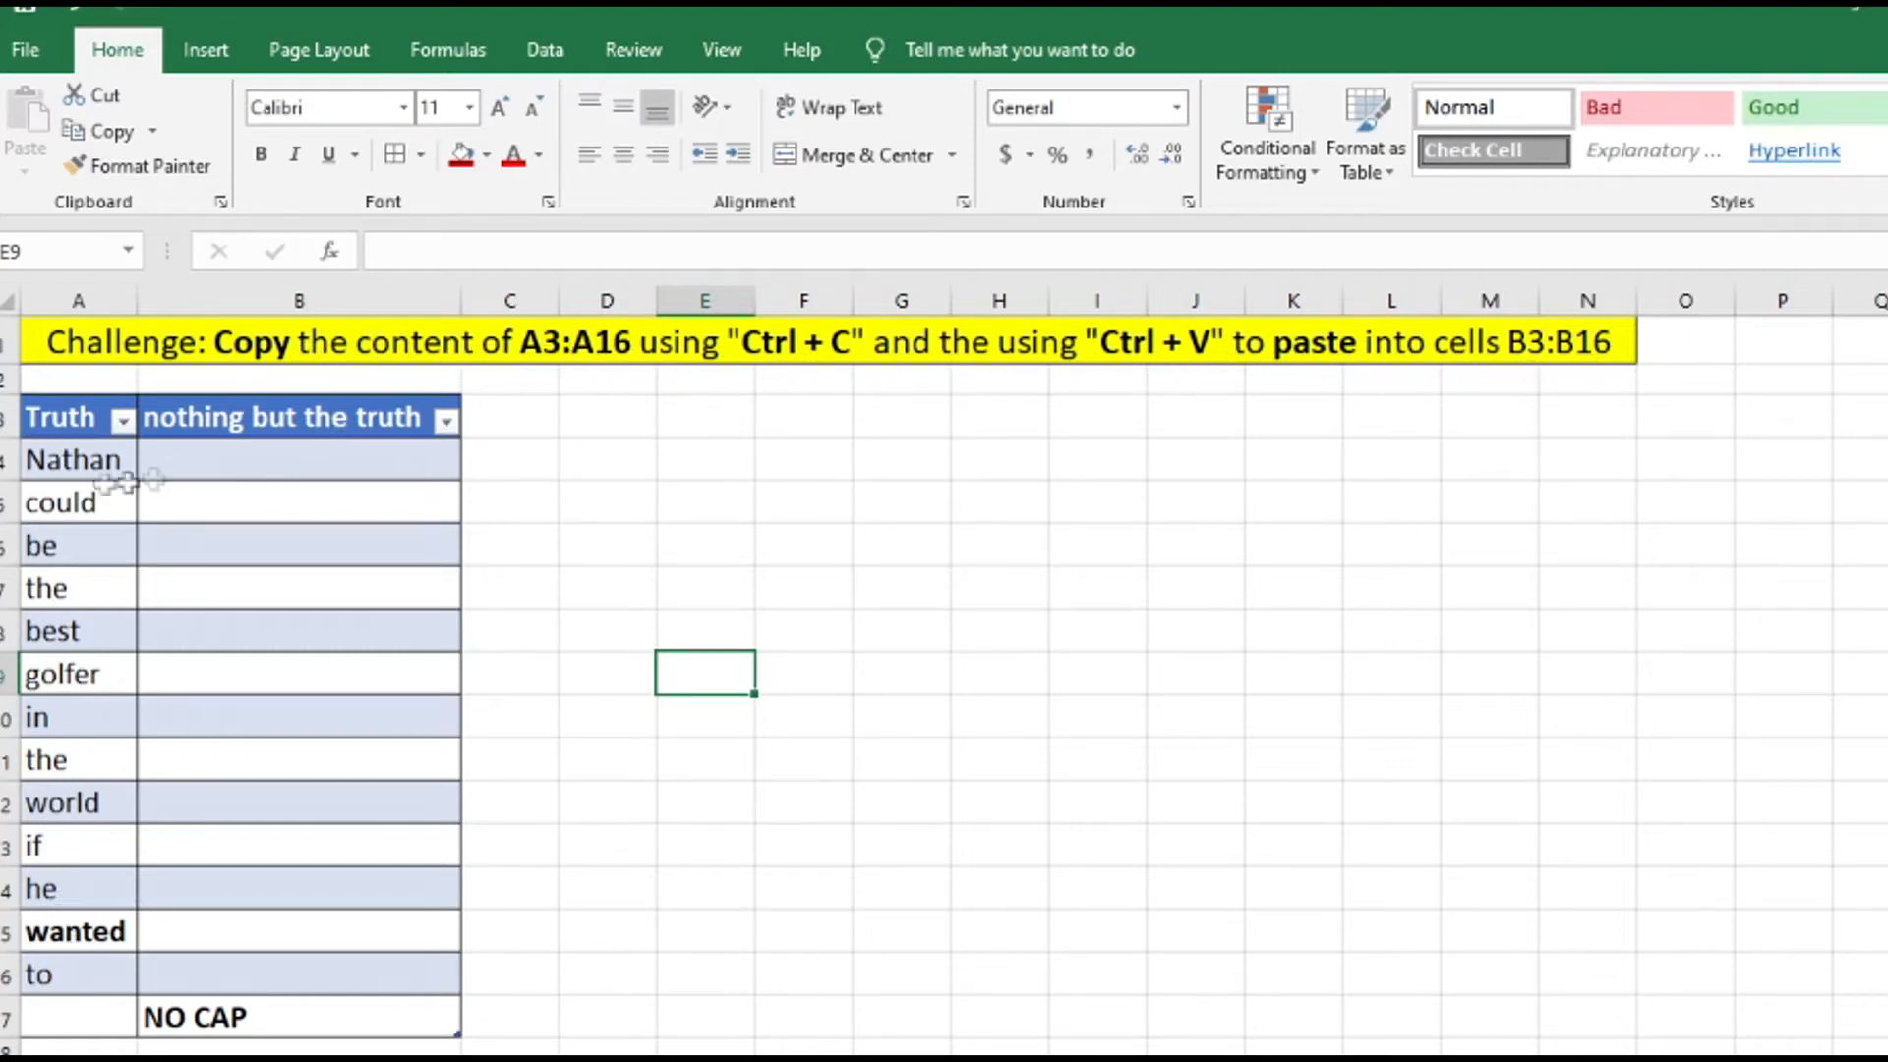
# Copy the words in A4:A16 of the Truth column and paste them into B4:B16.
pyautogui.moveTo(63, 466); pyautogui.dragTo(78, 960)
pyautogui.hotkey('ctrl', 'c')
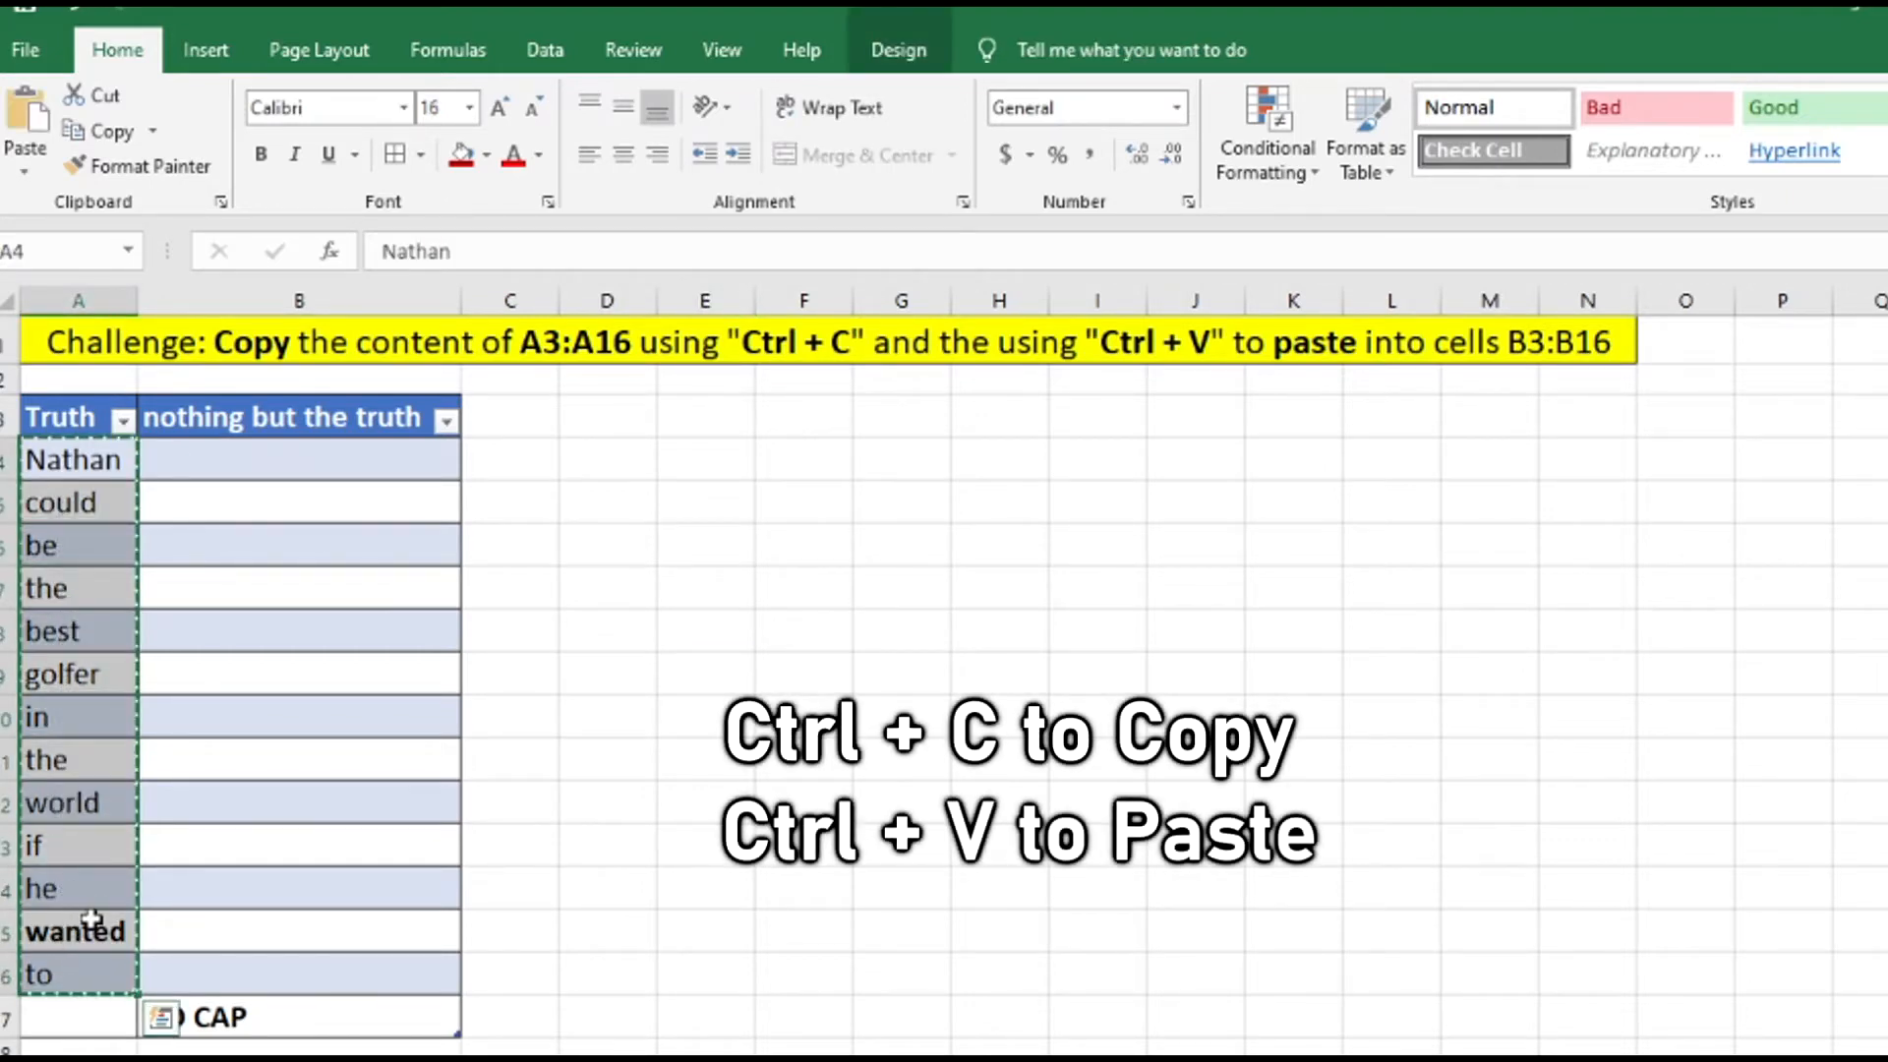
pyautogui.click(225, 477)
pyautogui.hotkey('ctrl', 'v')
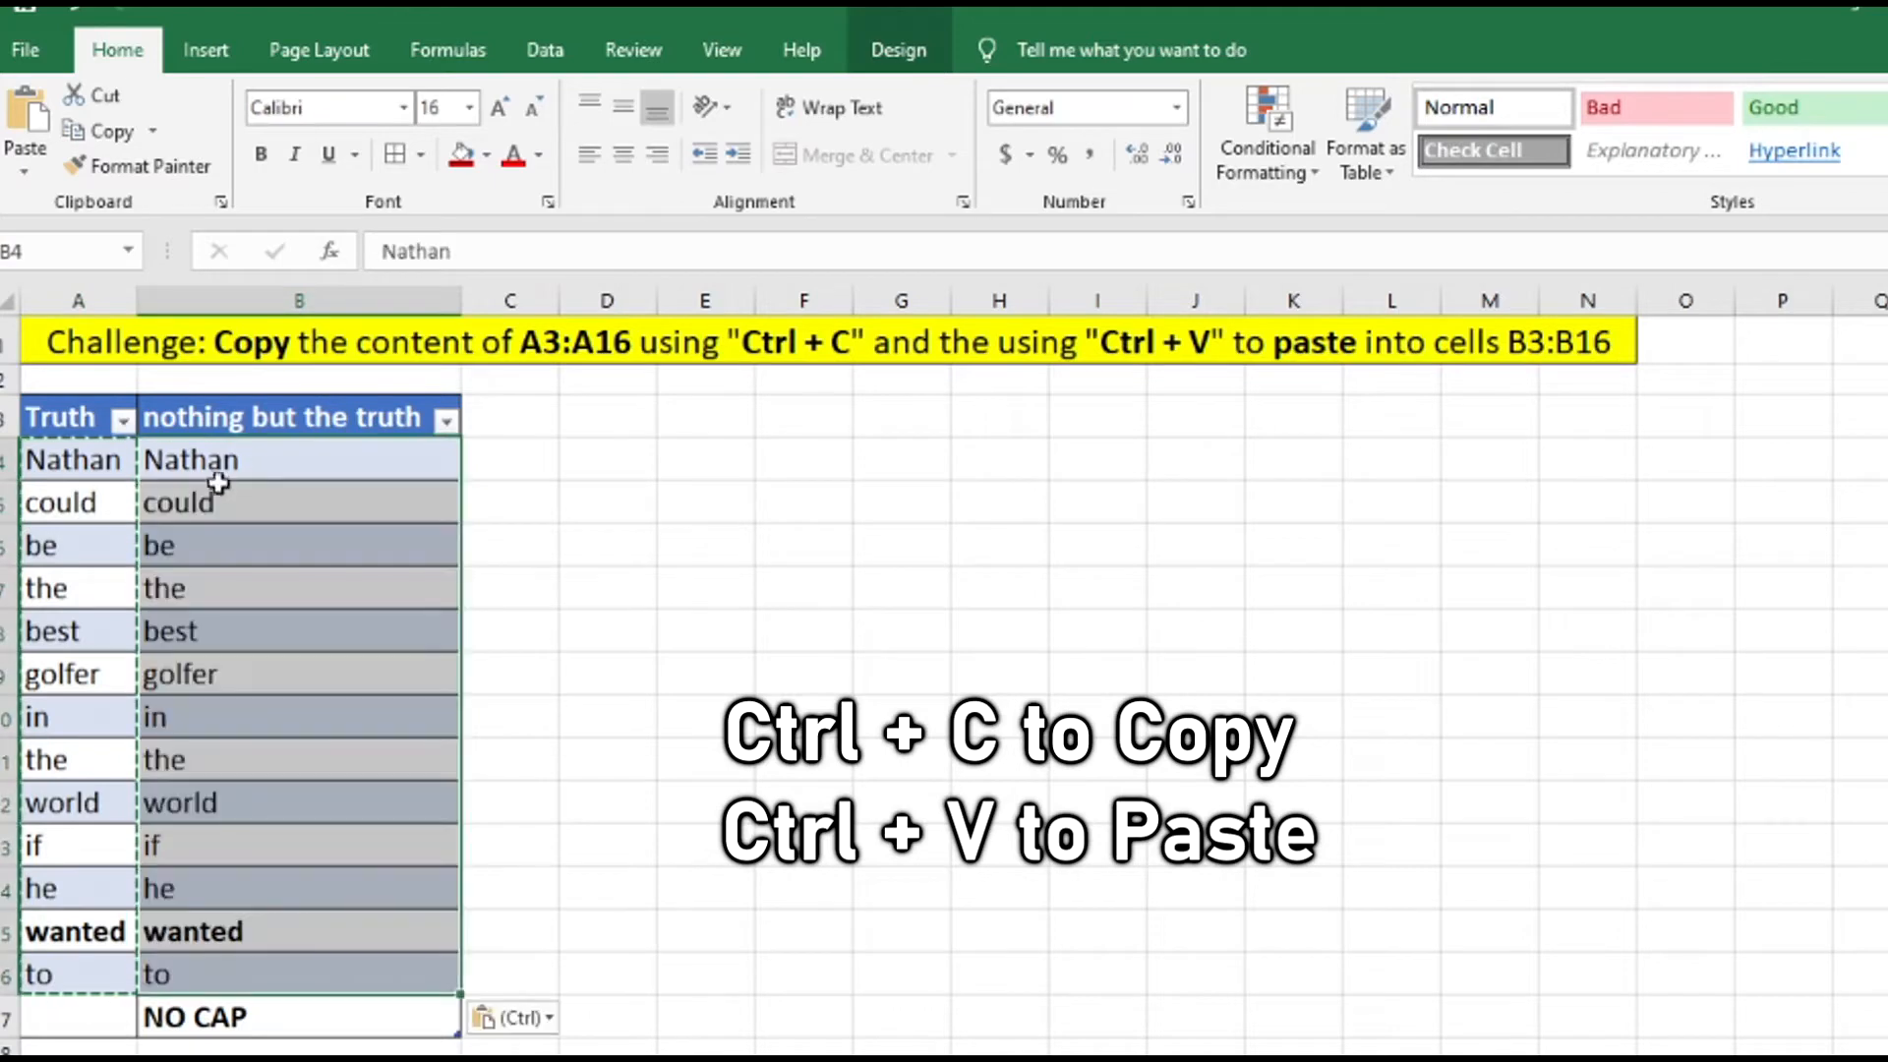
pyautogui.click(662, 510)
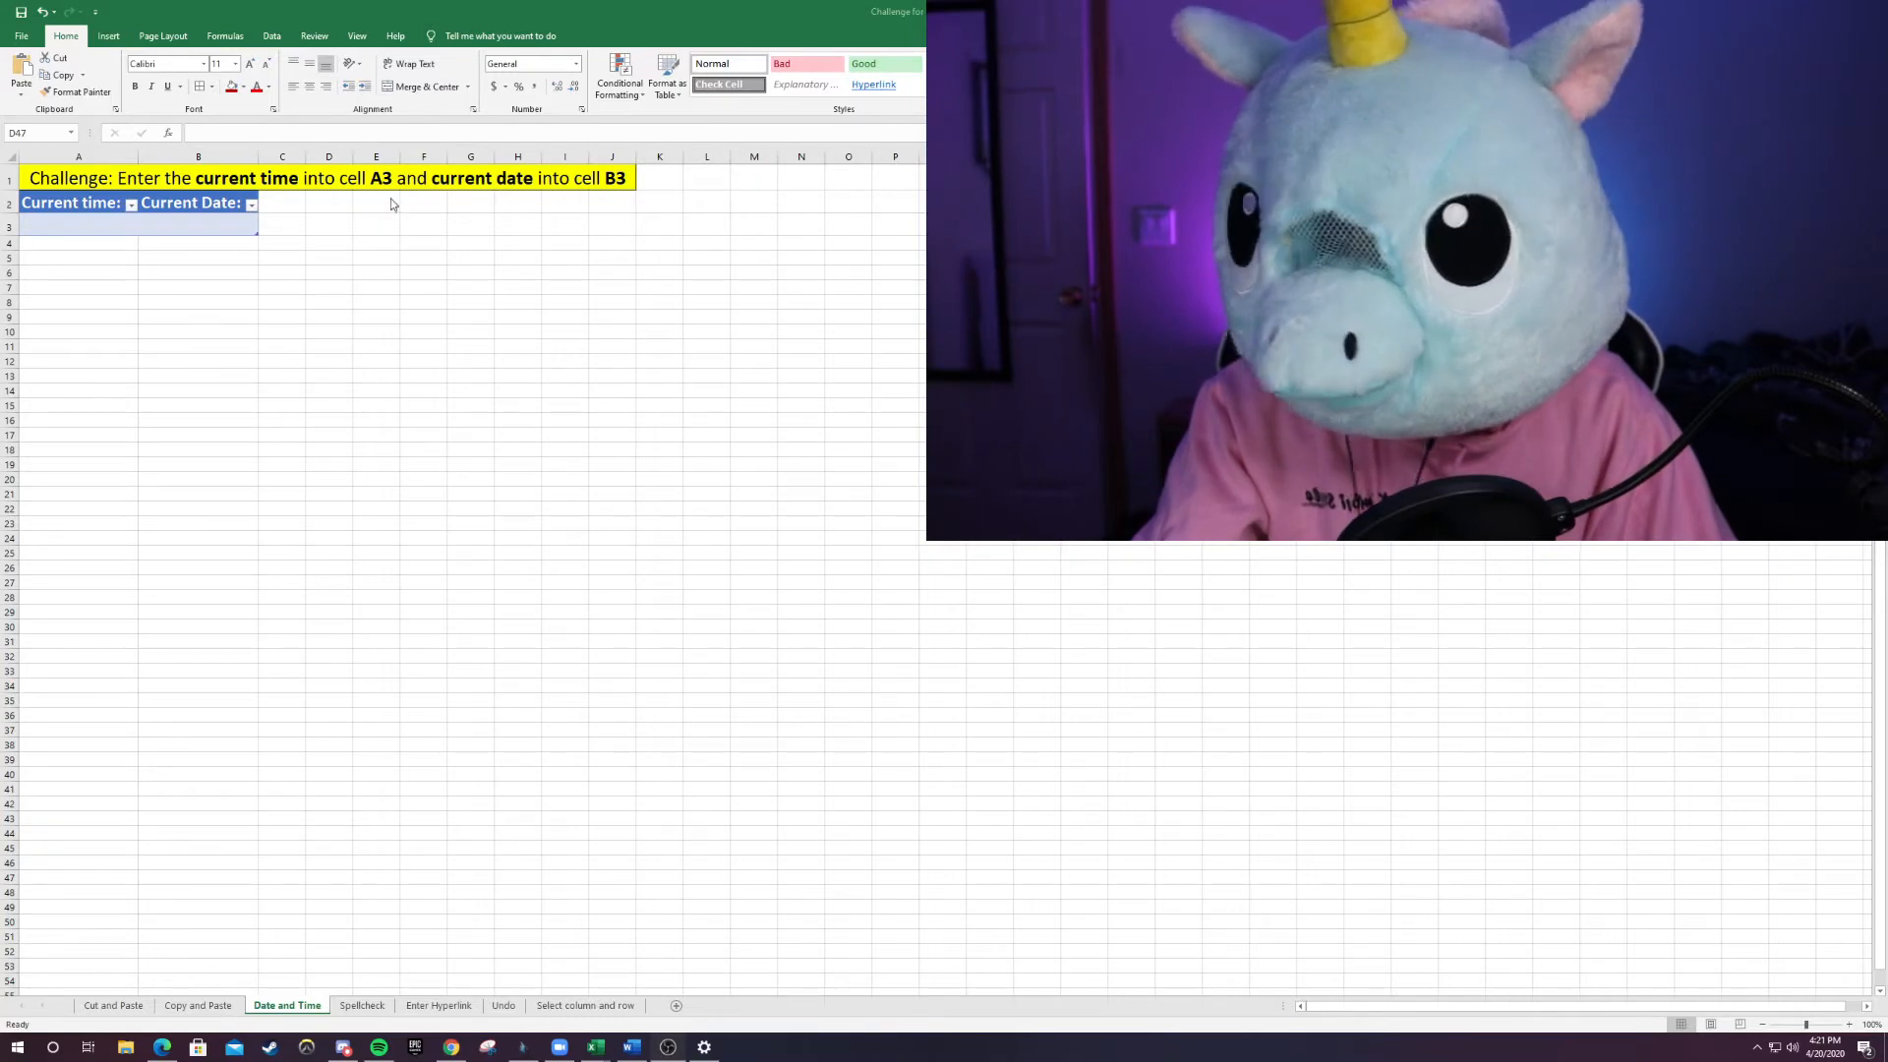
# Insert the current time into cell A3 and the current date into cell B3.
pyautogui.click(80, 219)
pyautogui.doubleClick(79, 219)
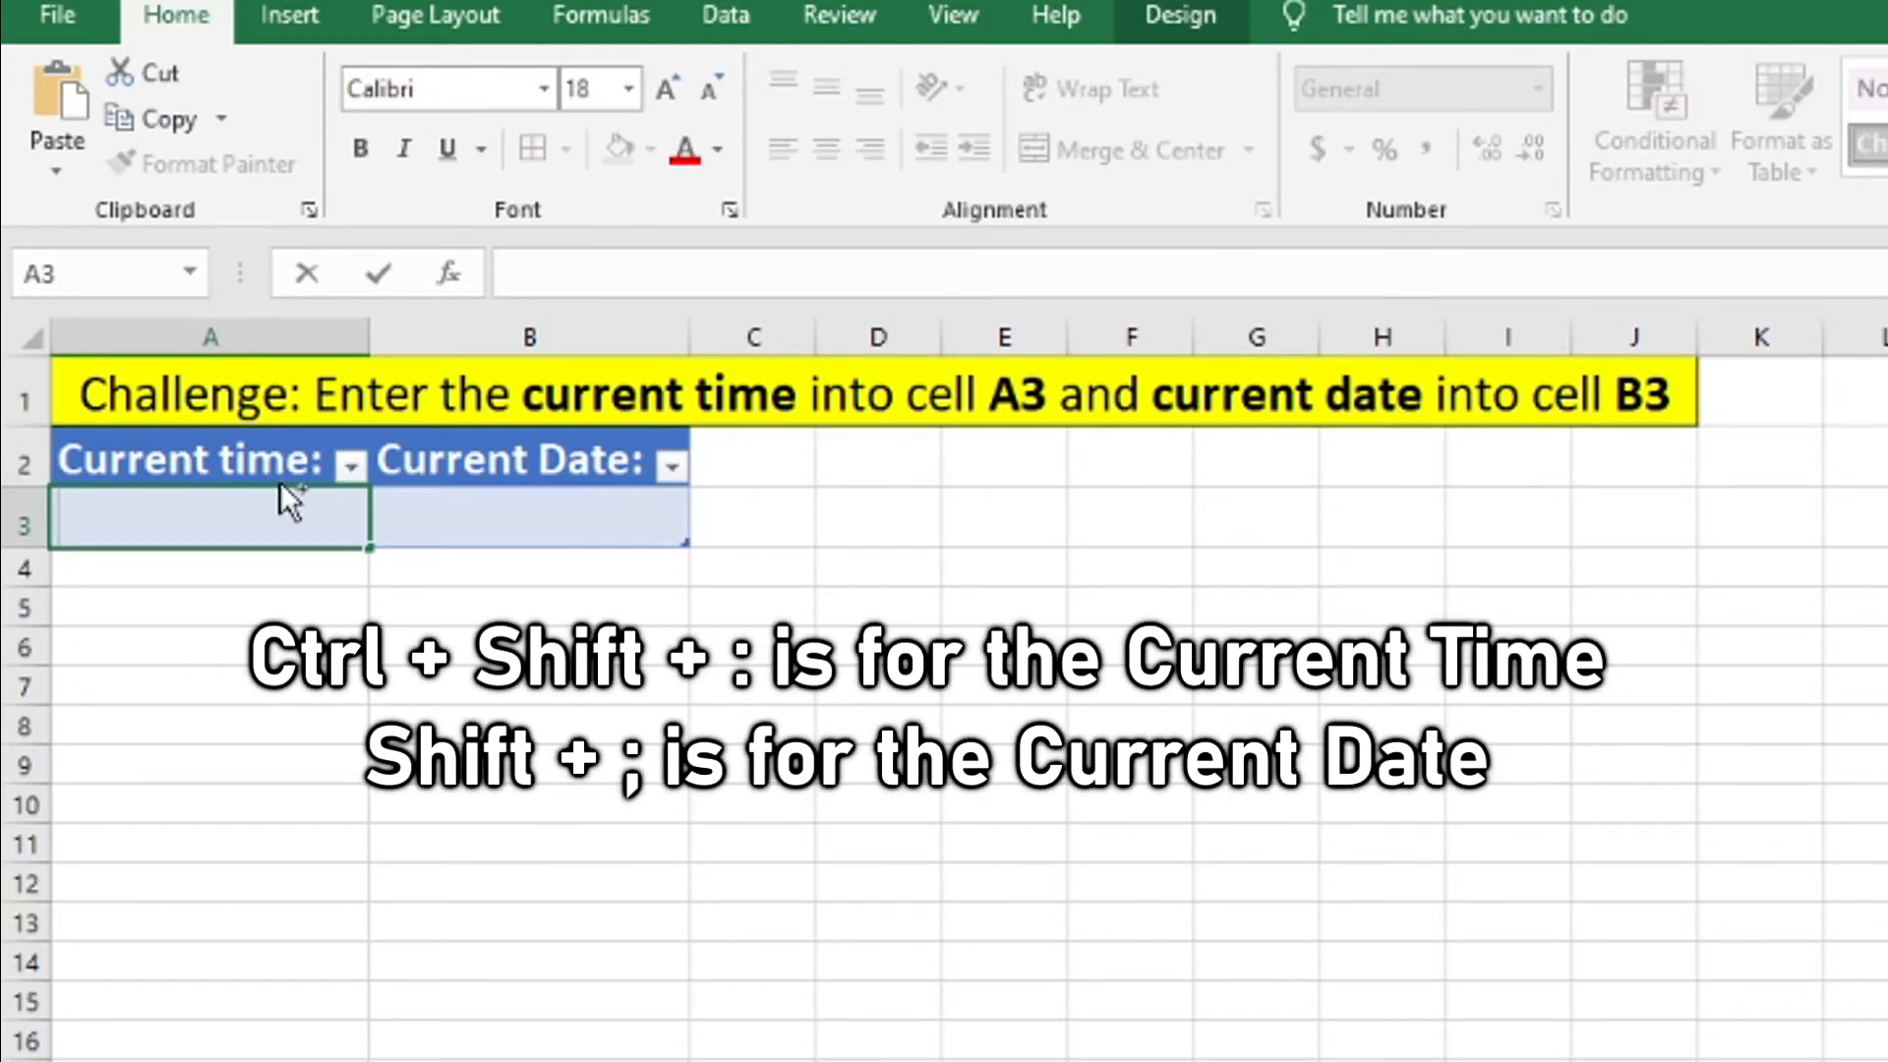
pyautogui.hotkey('ctrl', 'shift', ';')
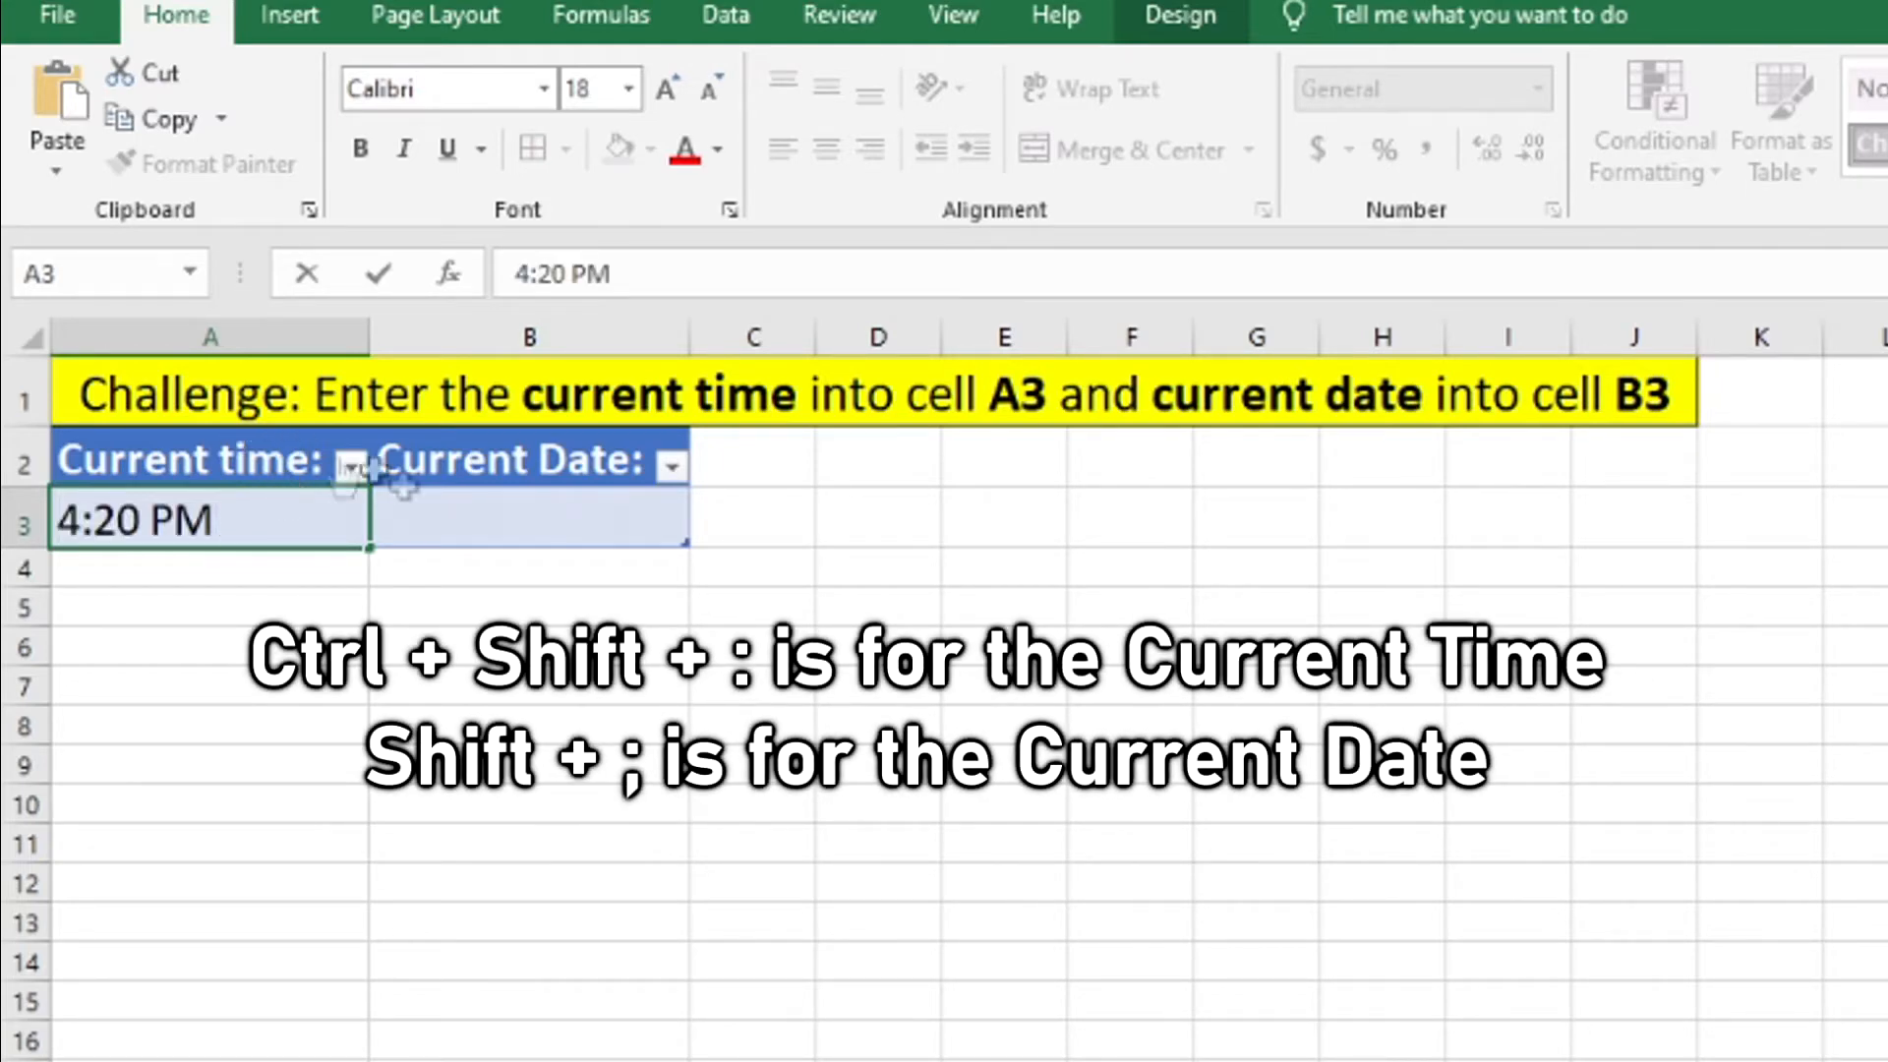
pyautogui.click(450, 539)
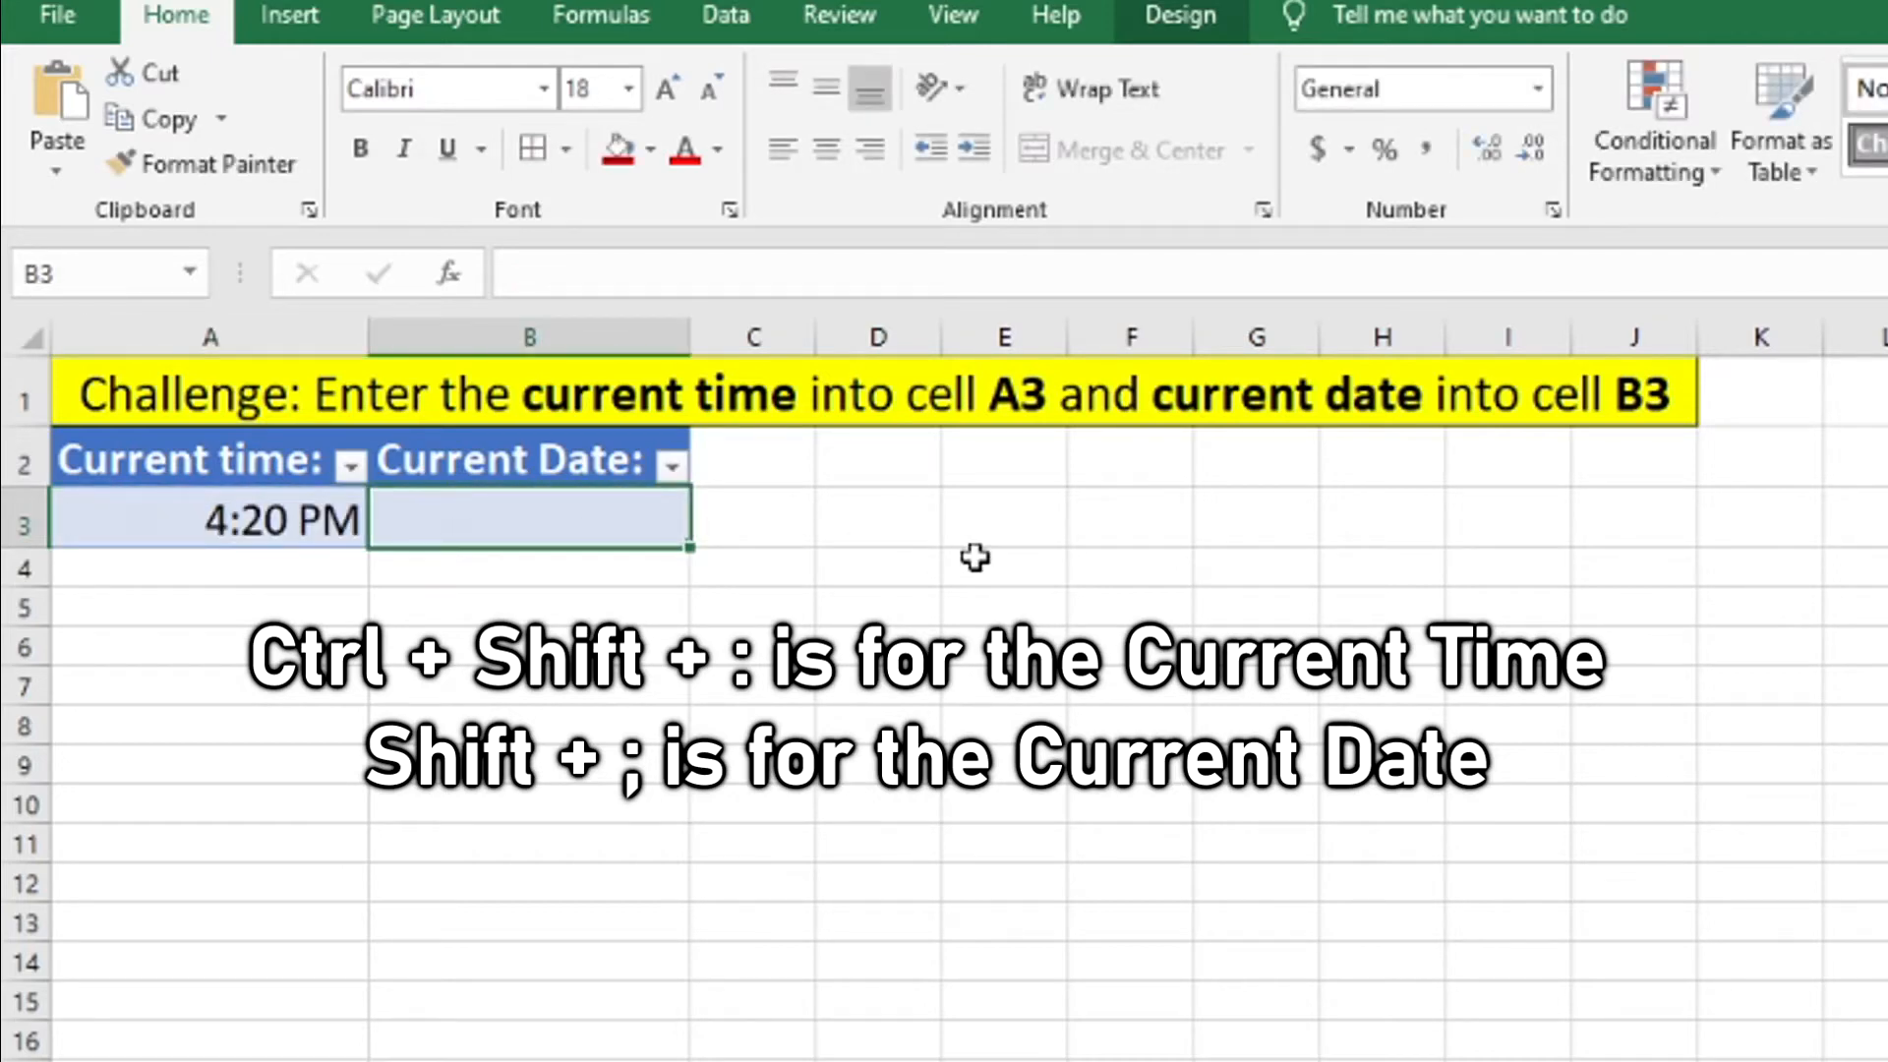
pyautogui.hotkey('ctrl', ';')
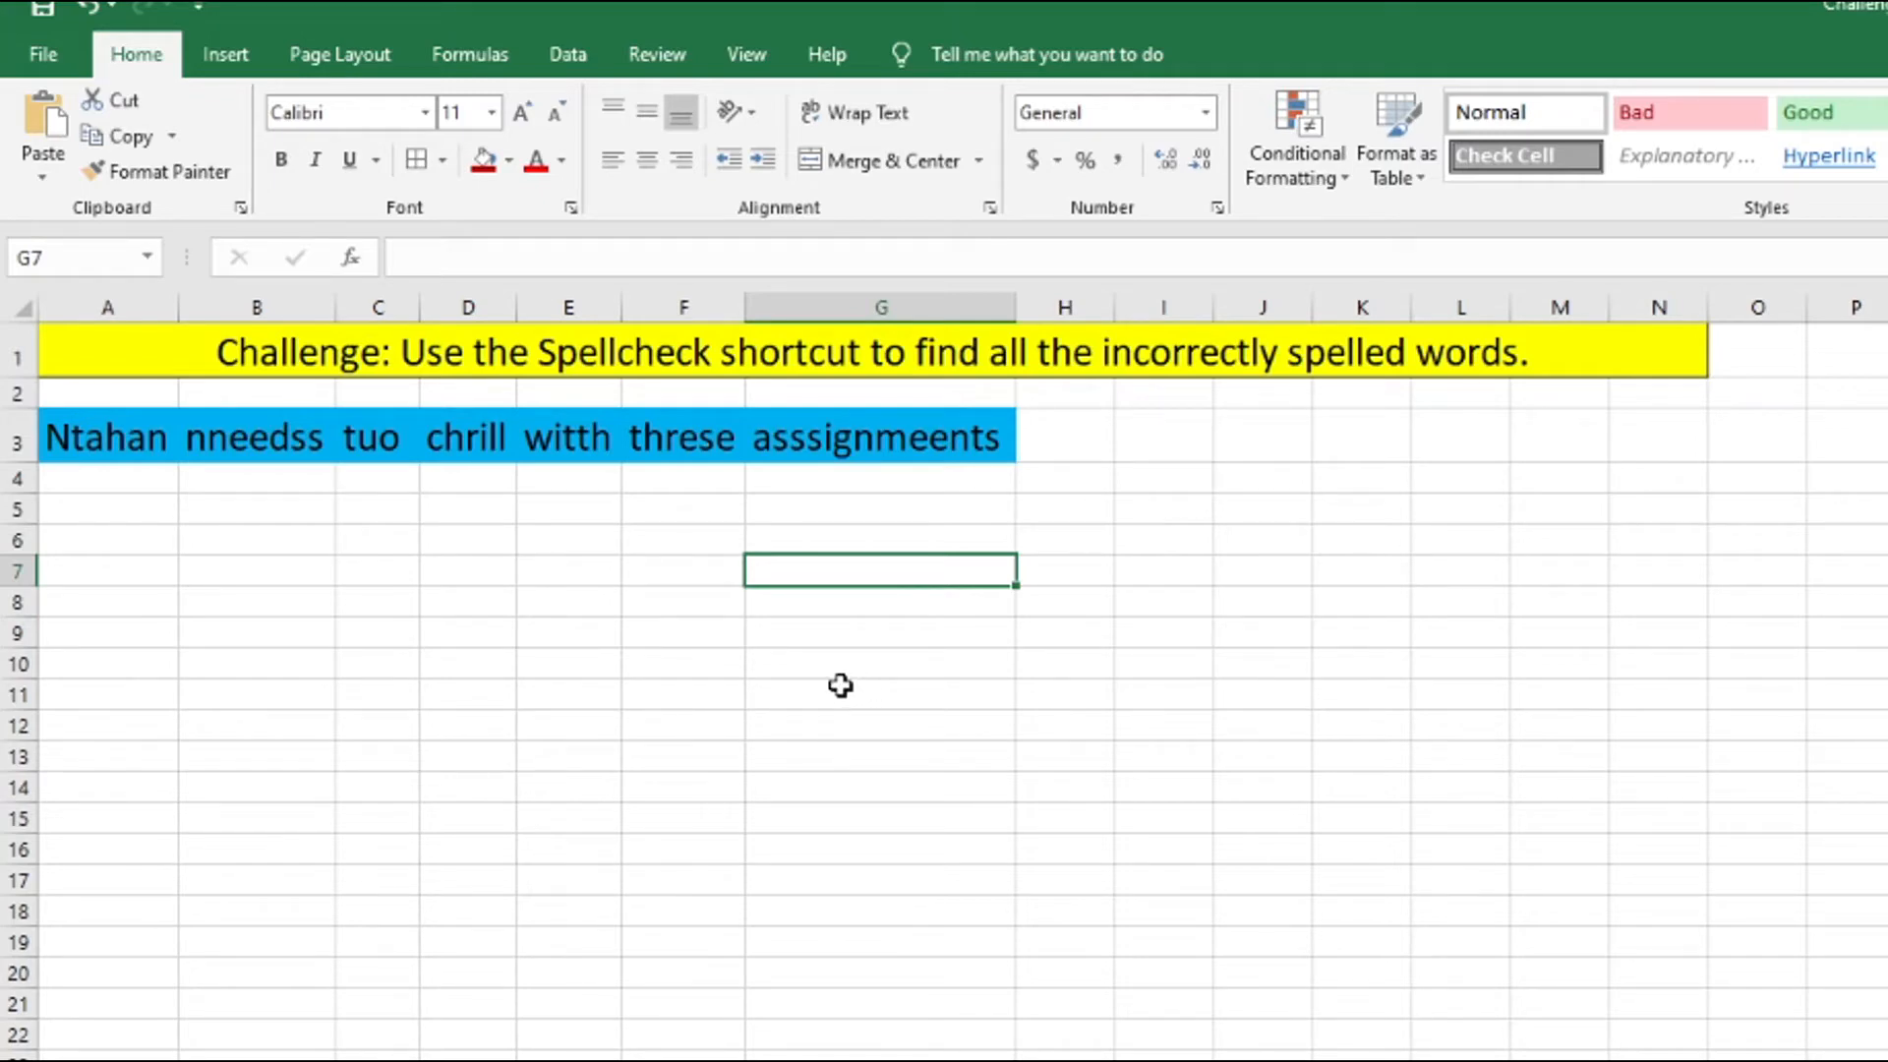
# Run Spellcheck from the start of the sheet, correcting the first name in A3, "nneedss" to "needs" and "tuo" to "to".
pyautogui.click(480, 561)
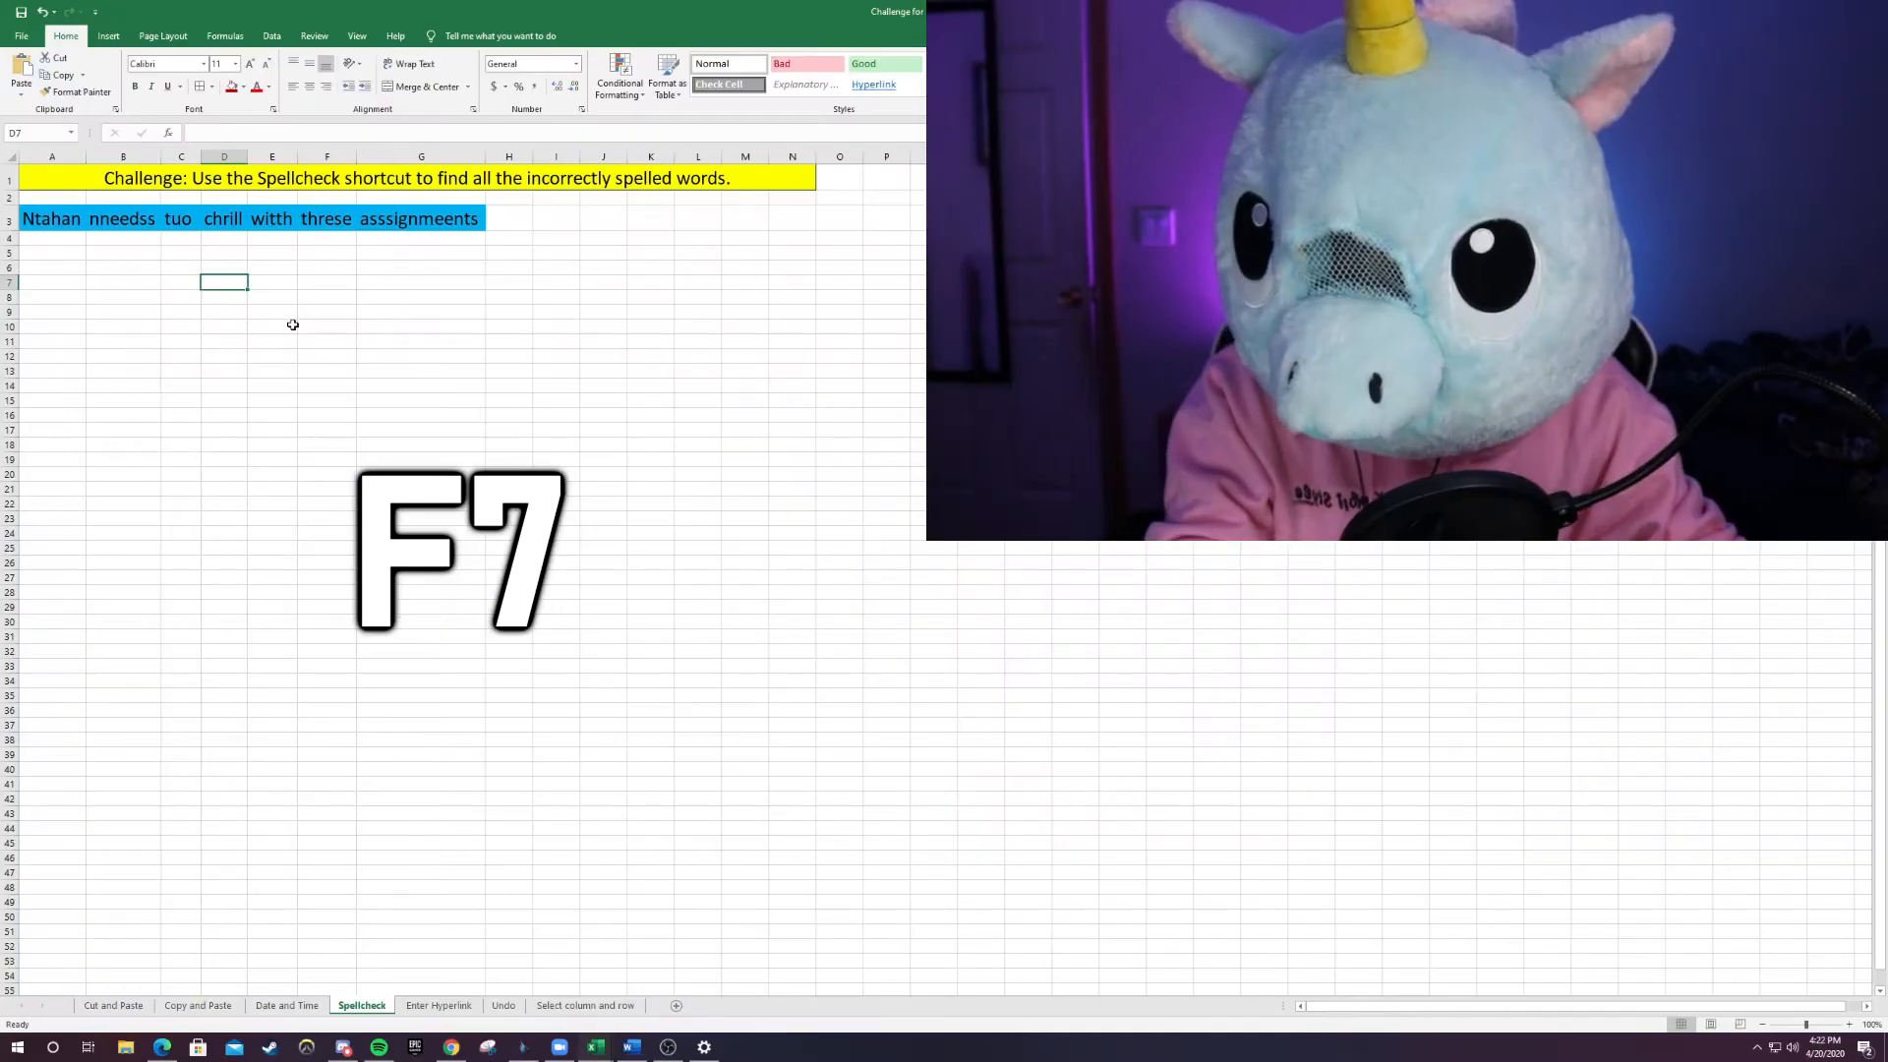
pyautogui.press('F7')
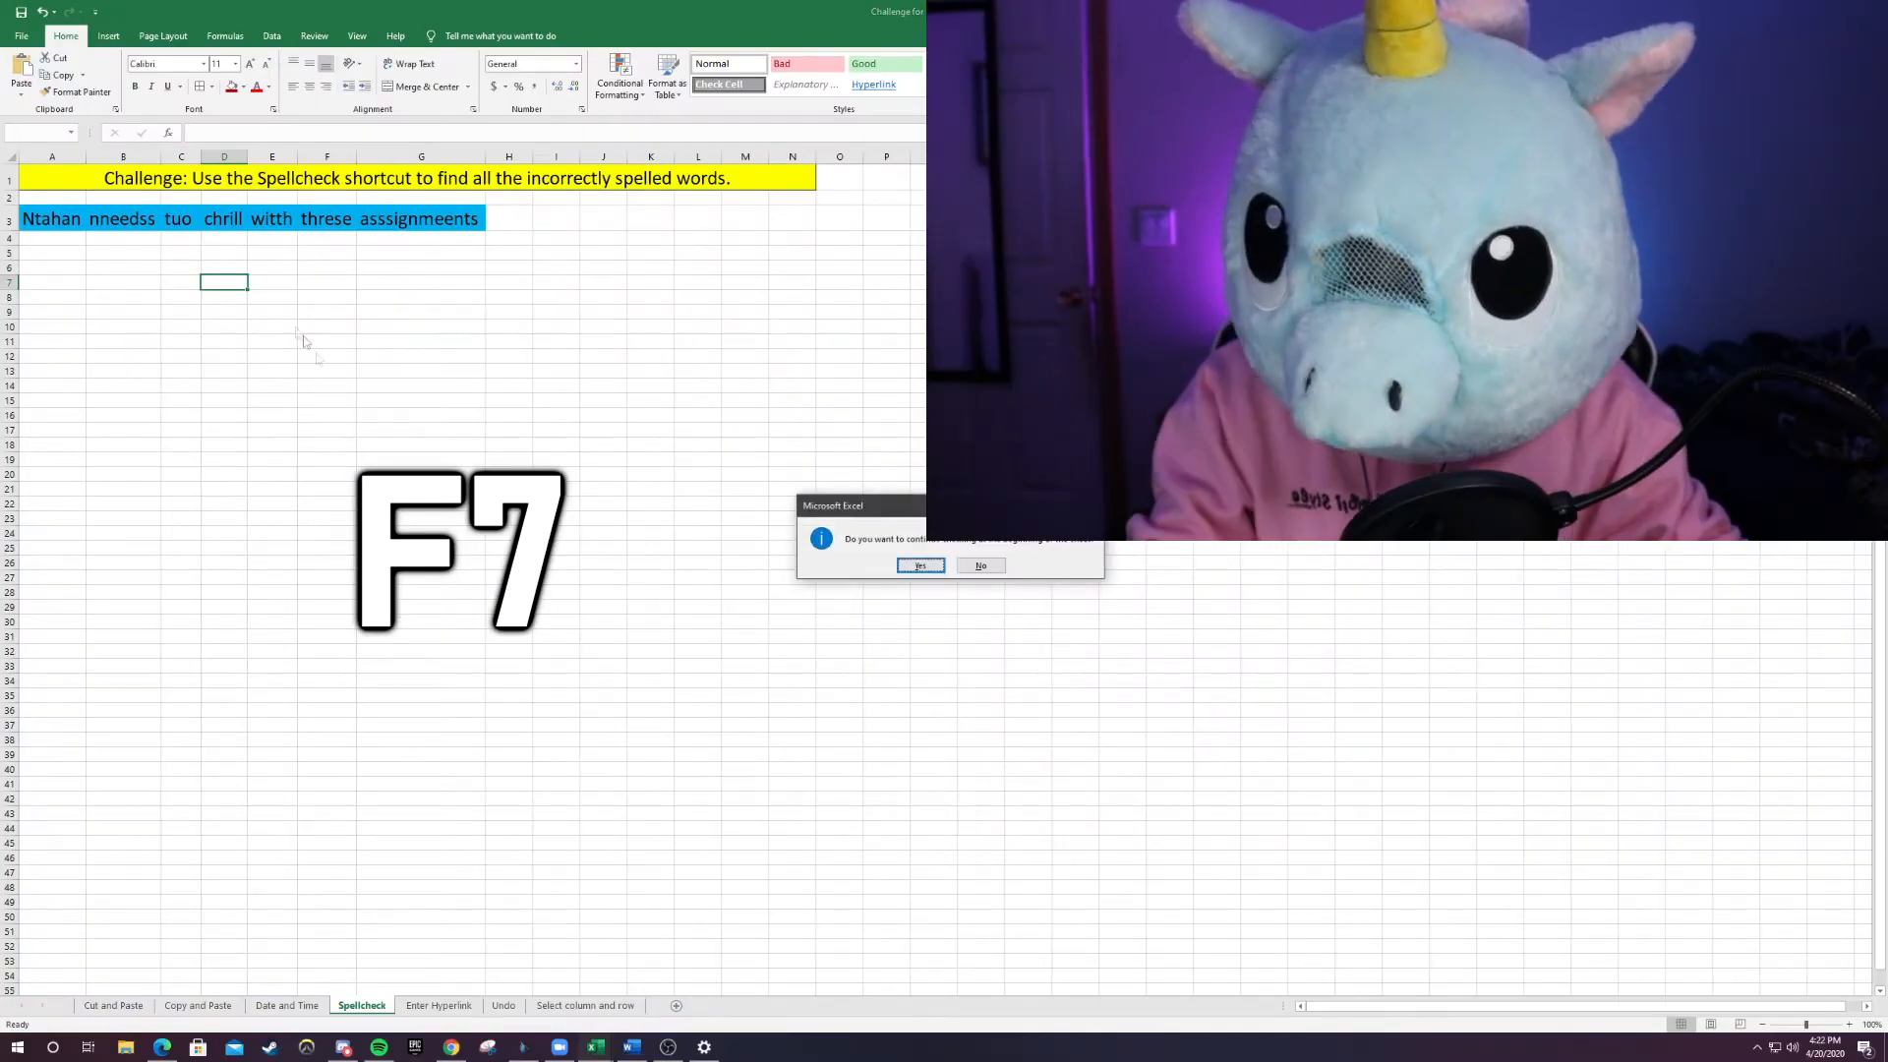
pyautogui.click(924, 566)
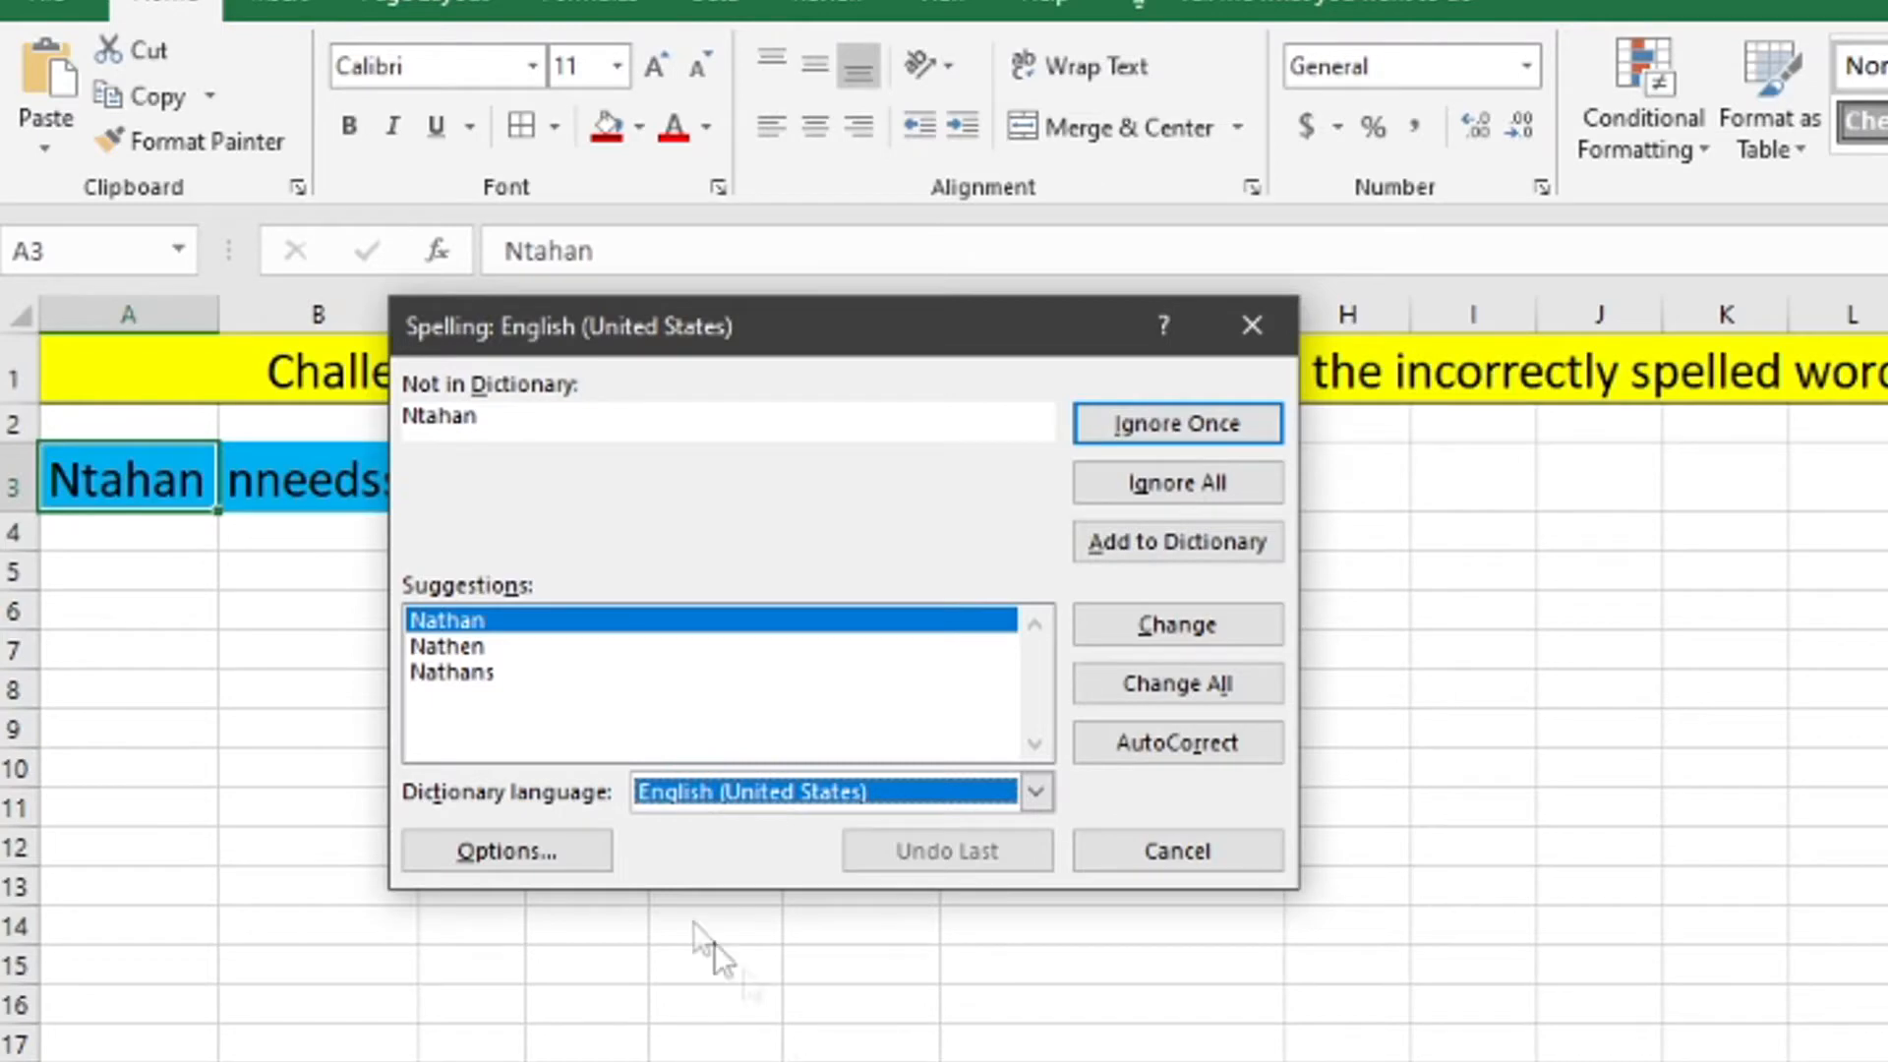
pyautogui.click(514, 613)
pyautogui.click(1141, 627)
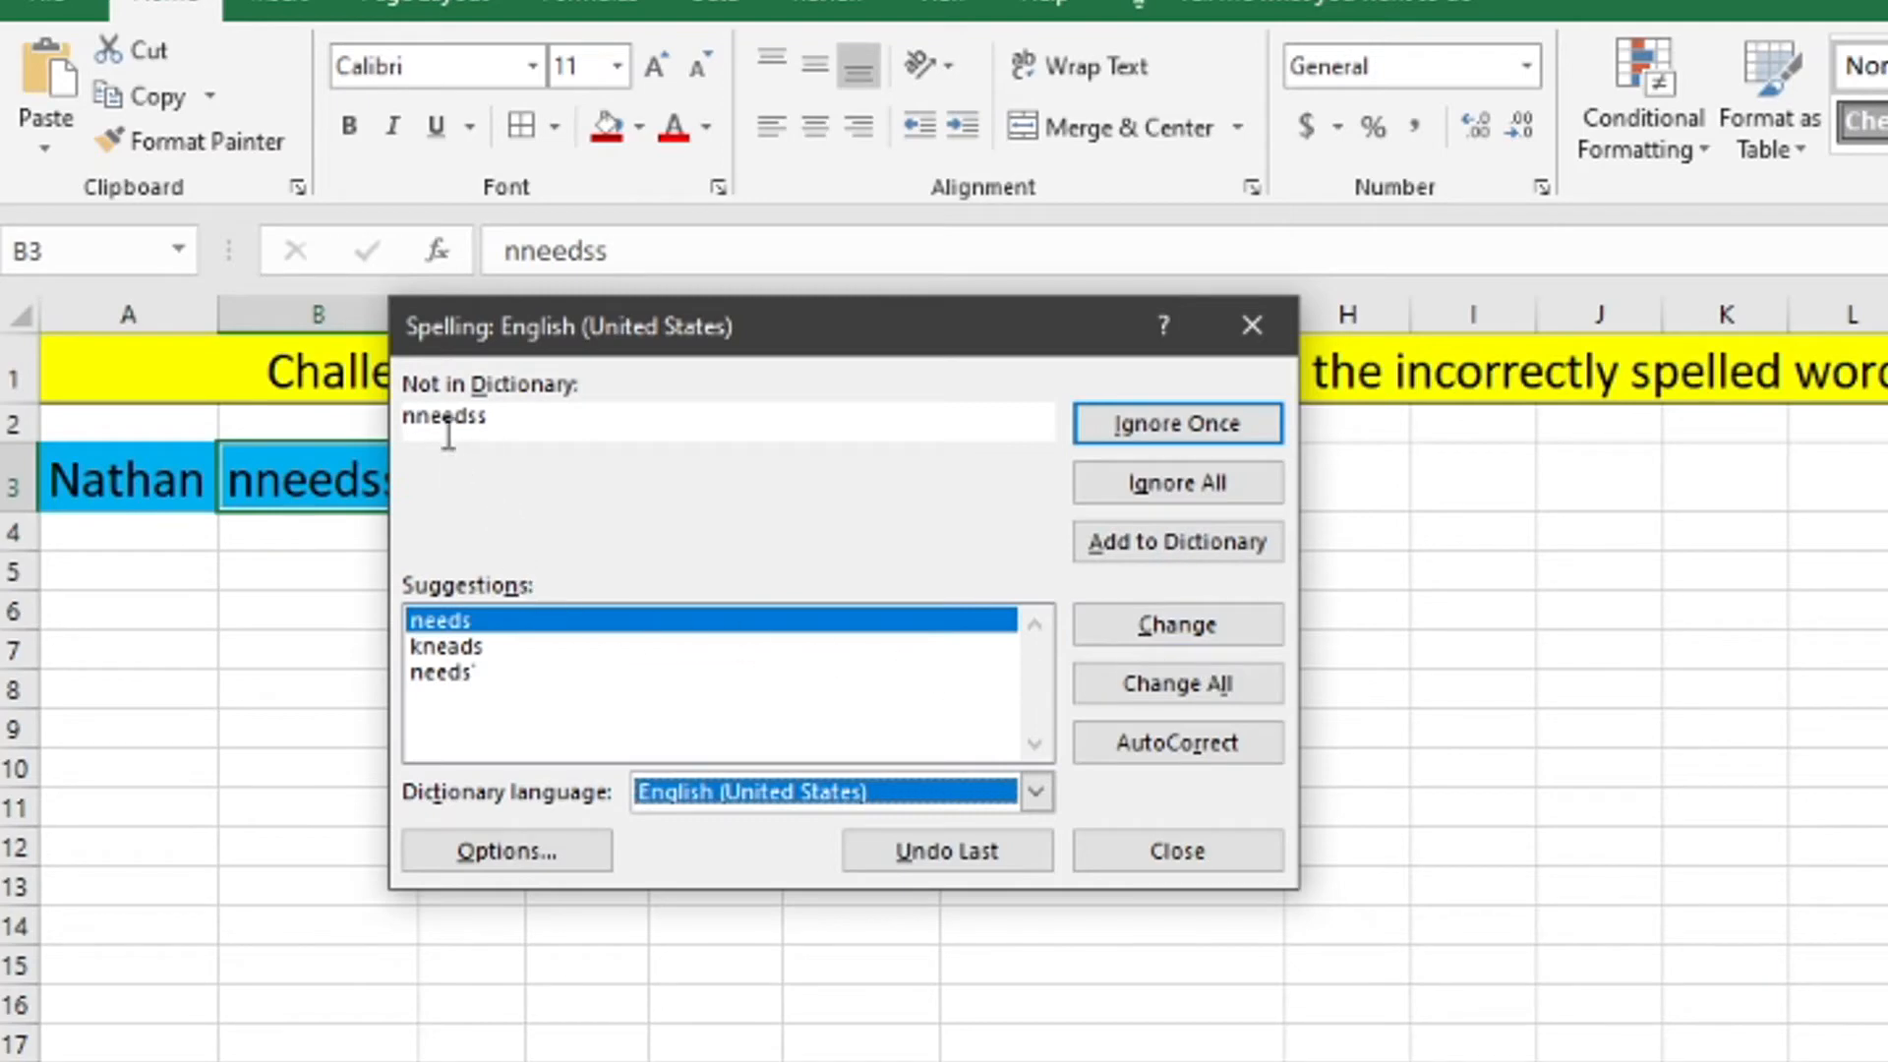
pyautogui.click(1140, 633)
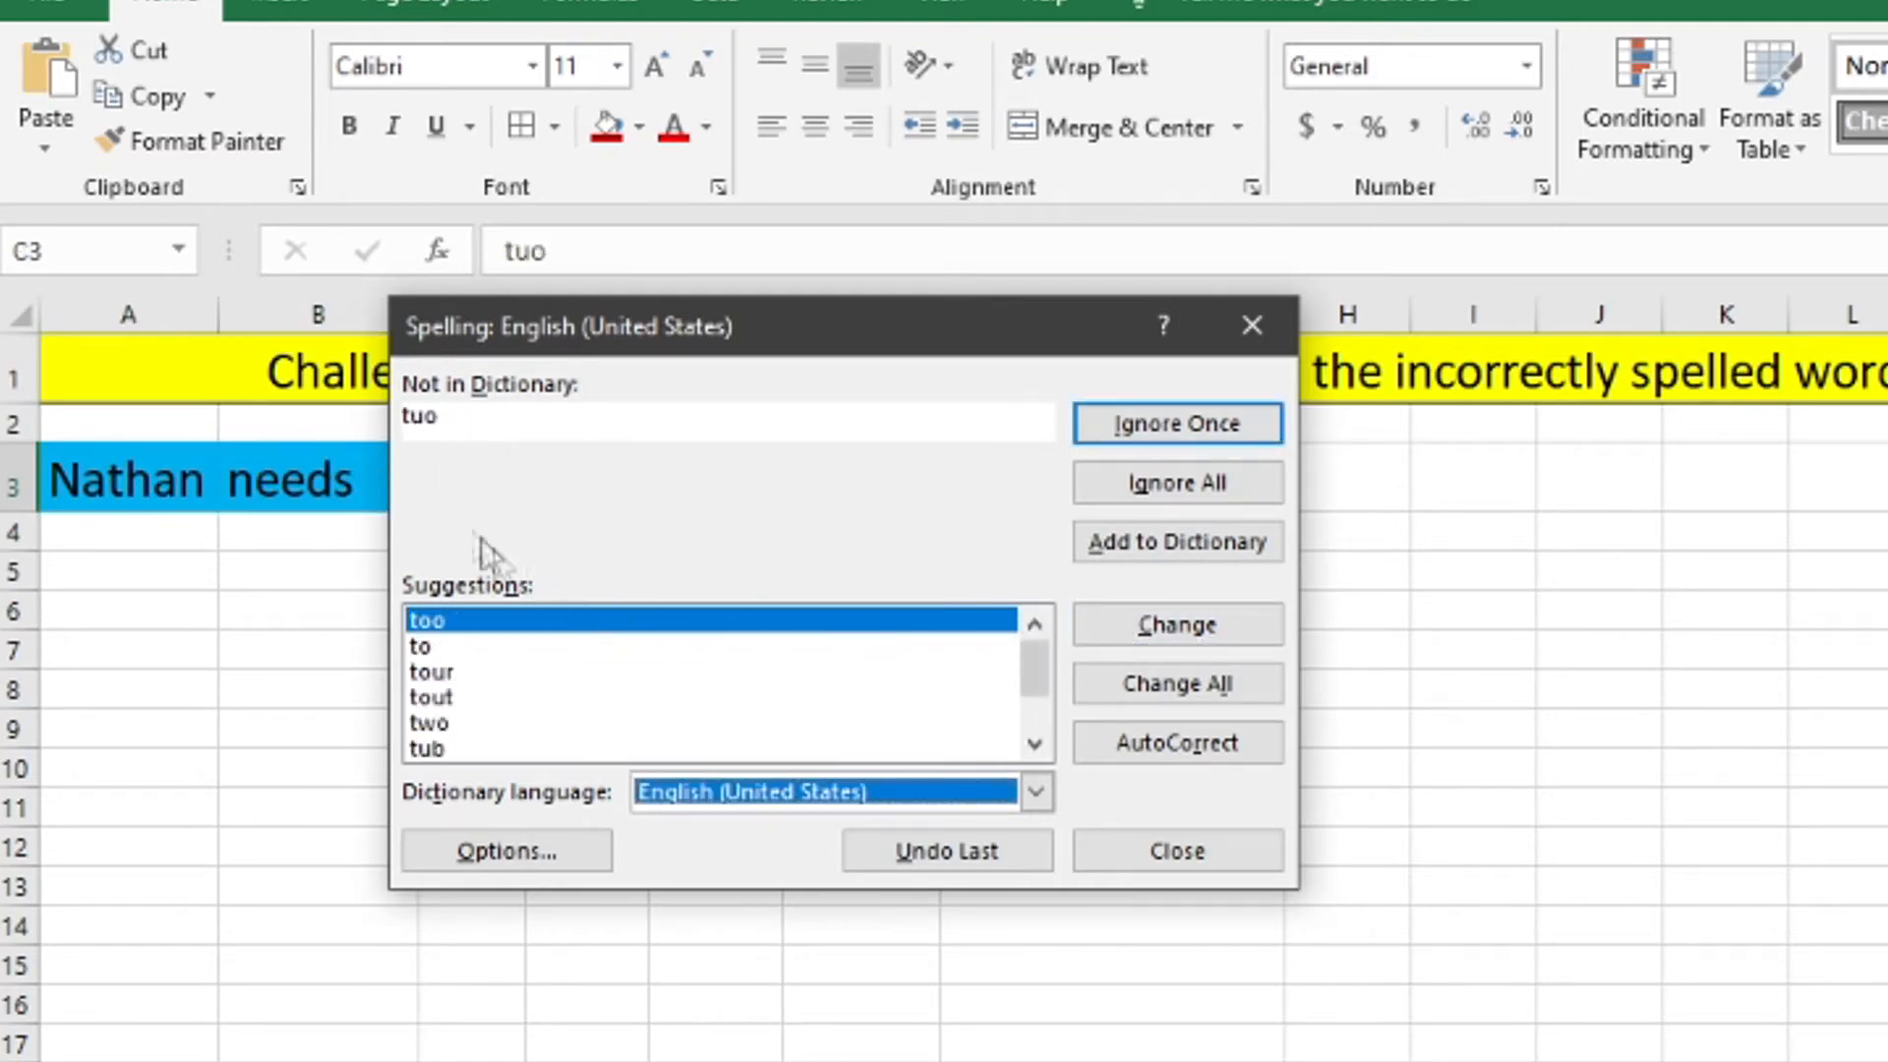
pyautogui.click(492, 645)
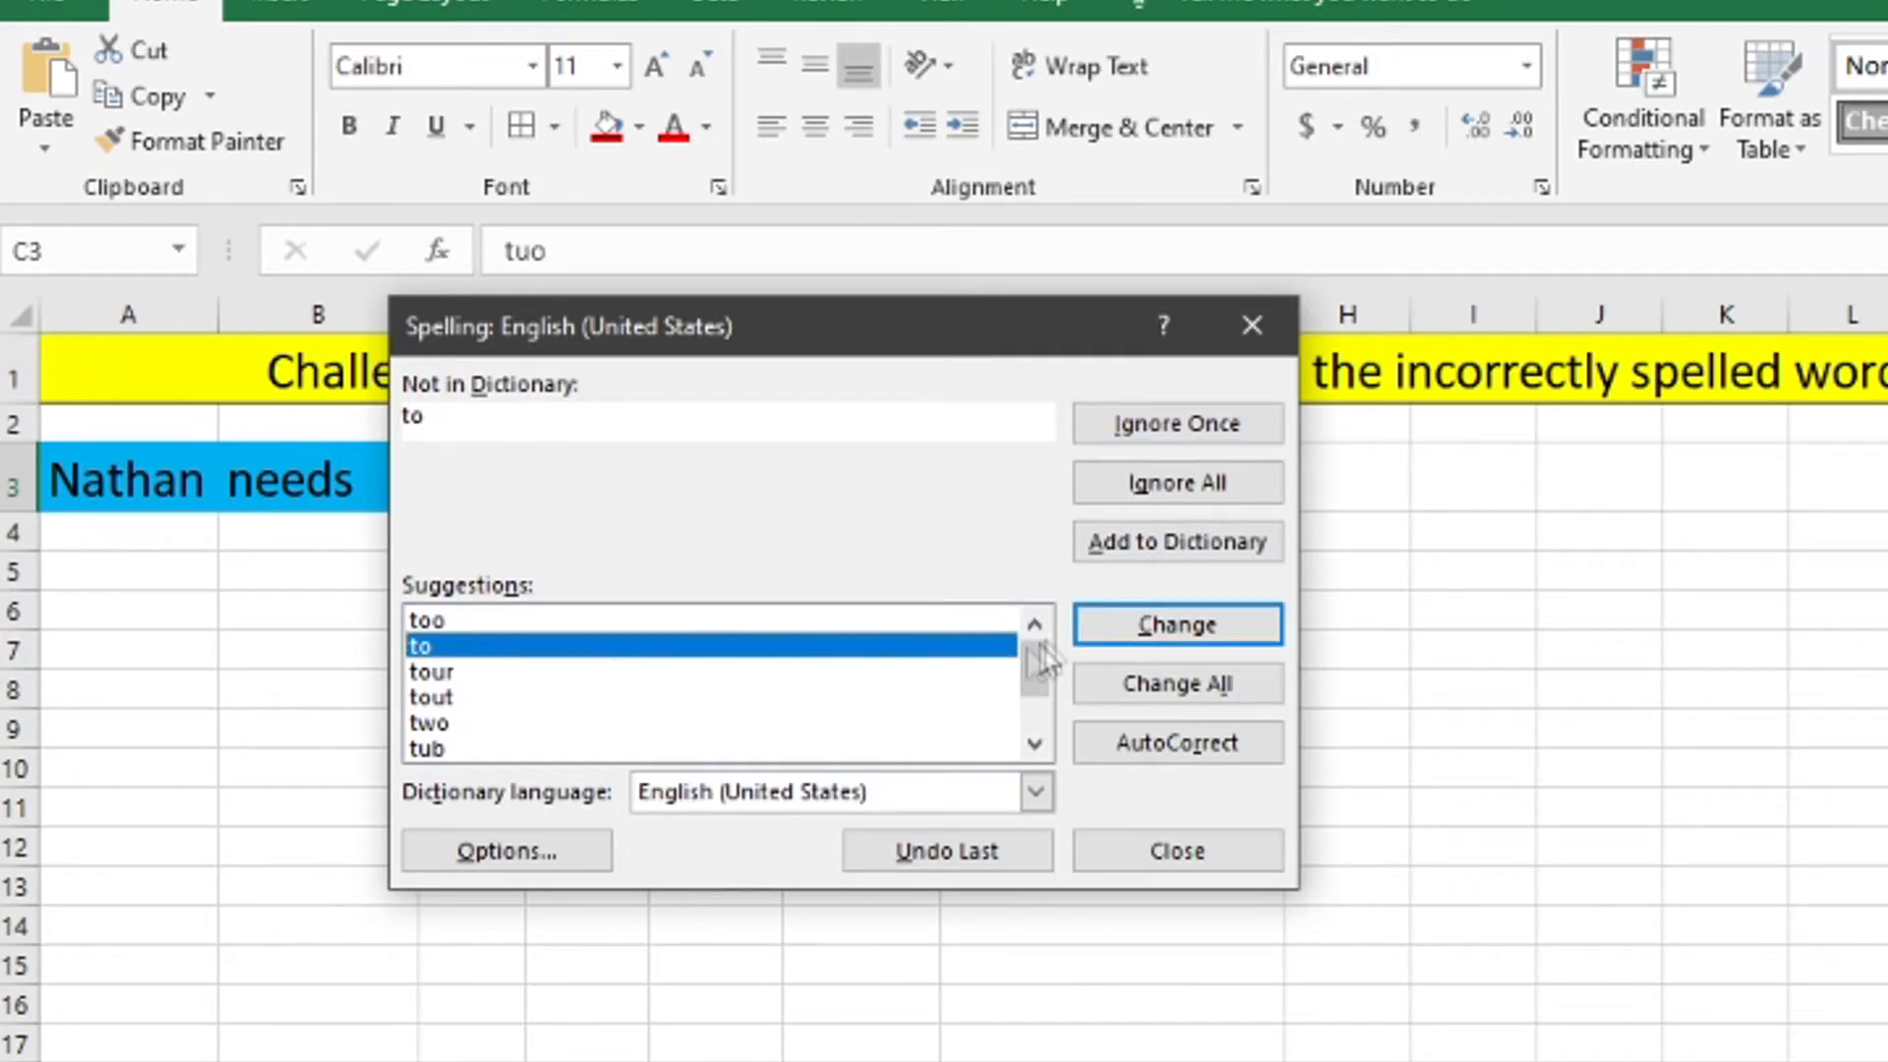
pyautogui.click(1121, 623)
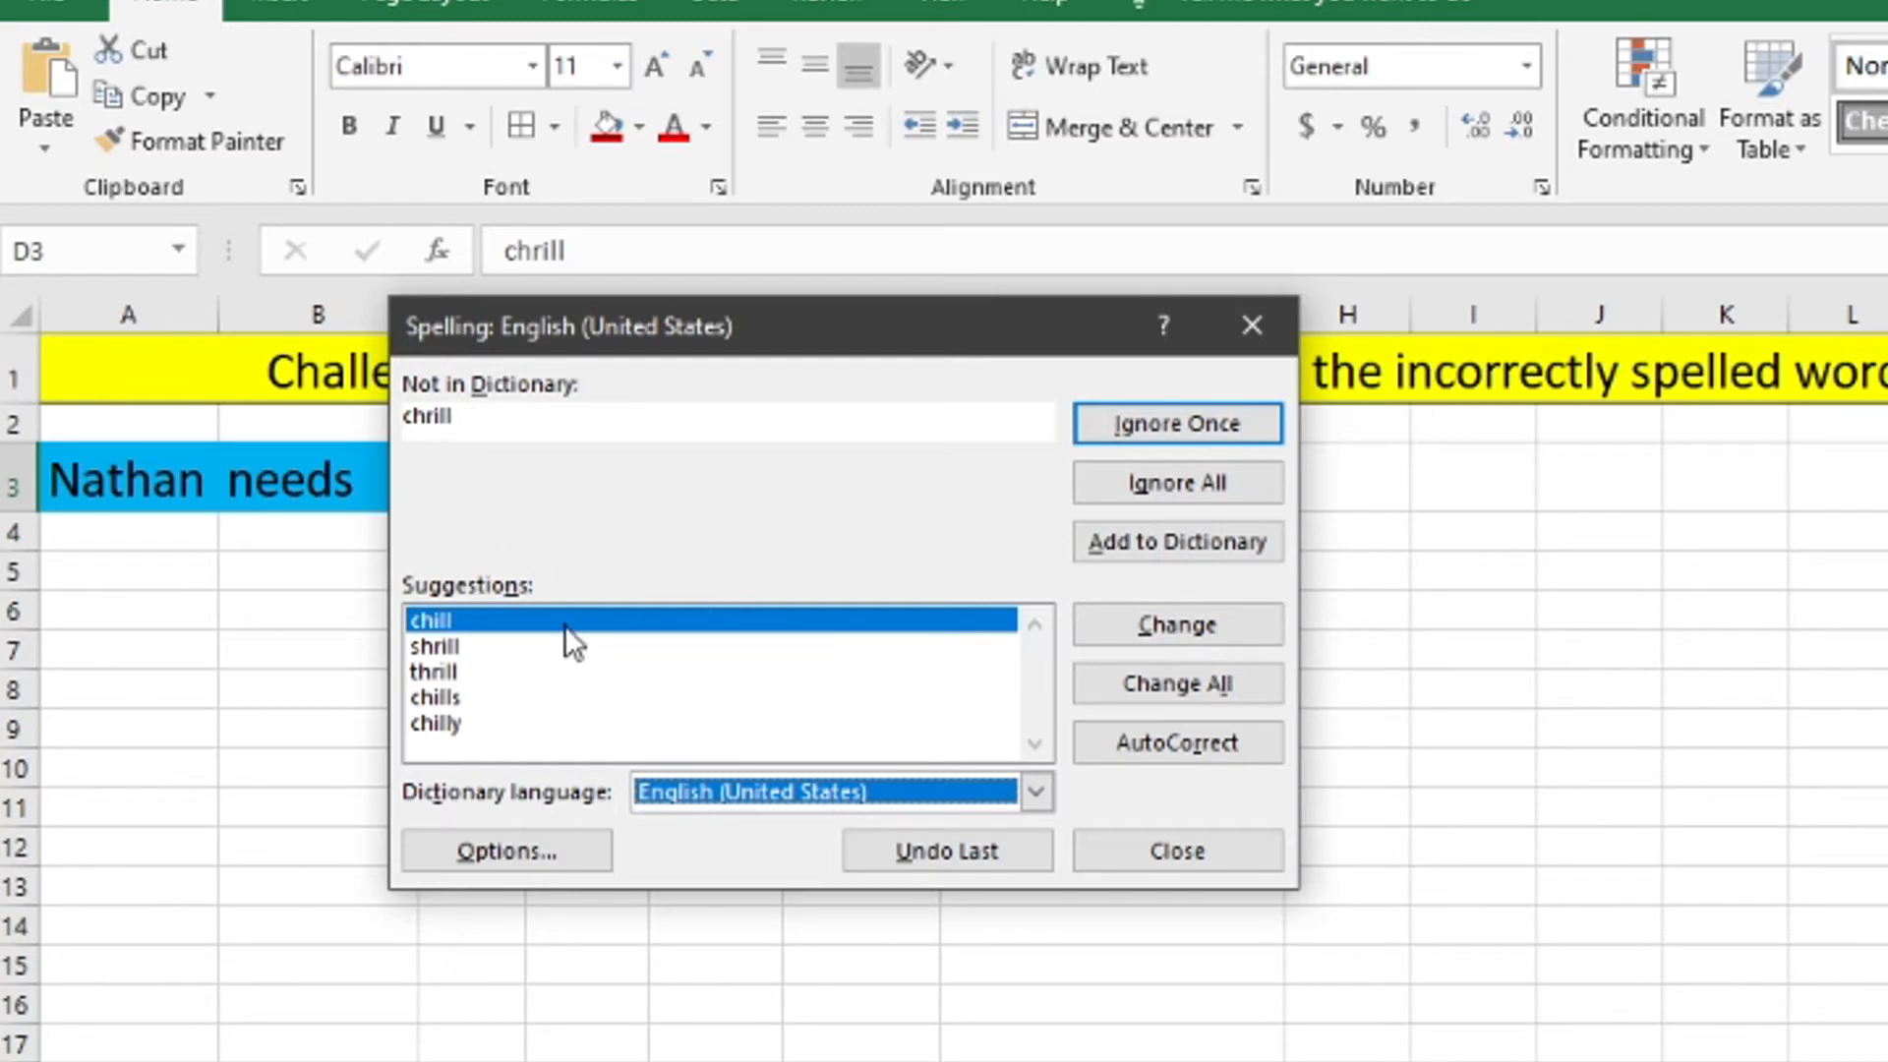
# Correct the remaining misspelled words in D3:G3 to "chill", "with", "these" and "assignments" in the spelling check.
pyautogui.click(464, 624)
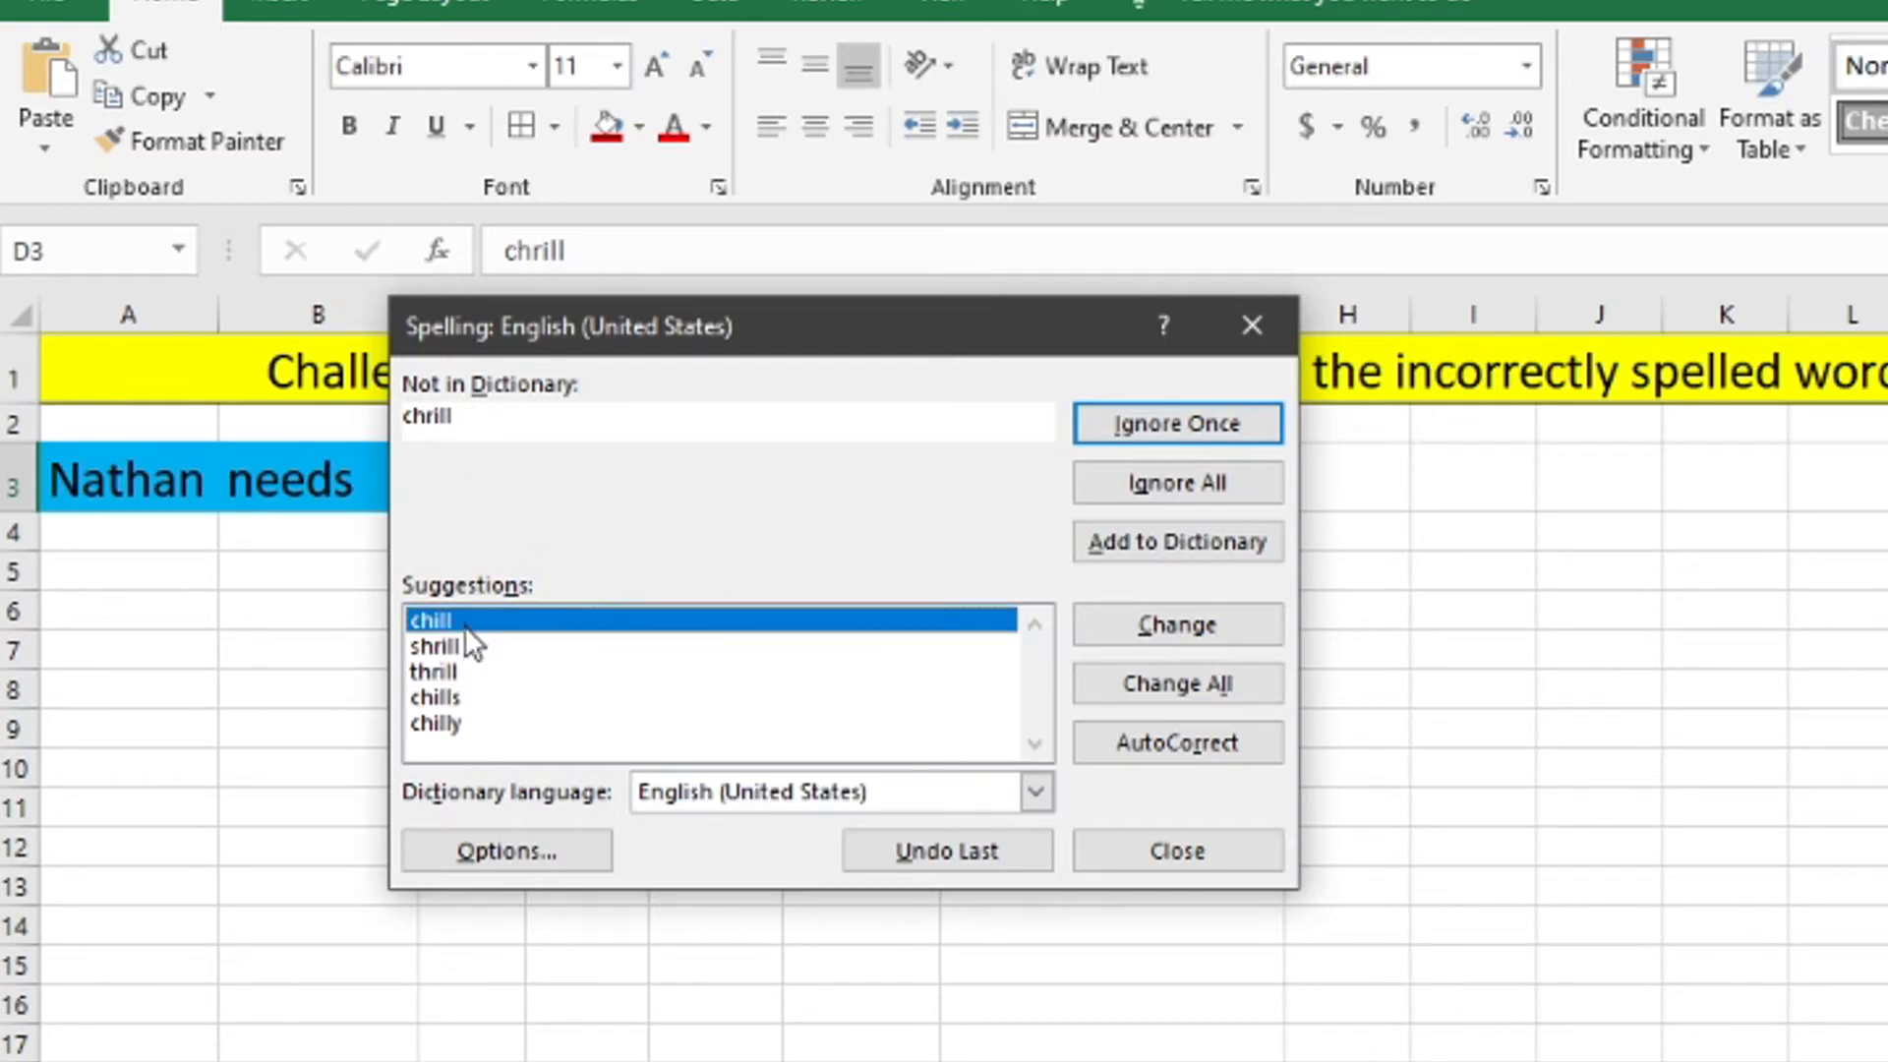
pyautogui.click(1144, 619)
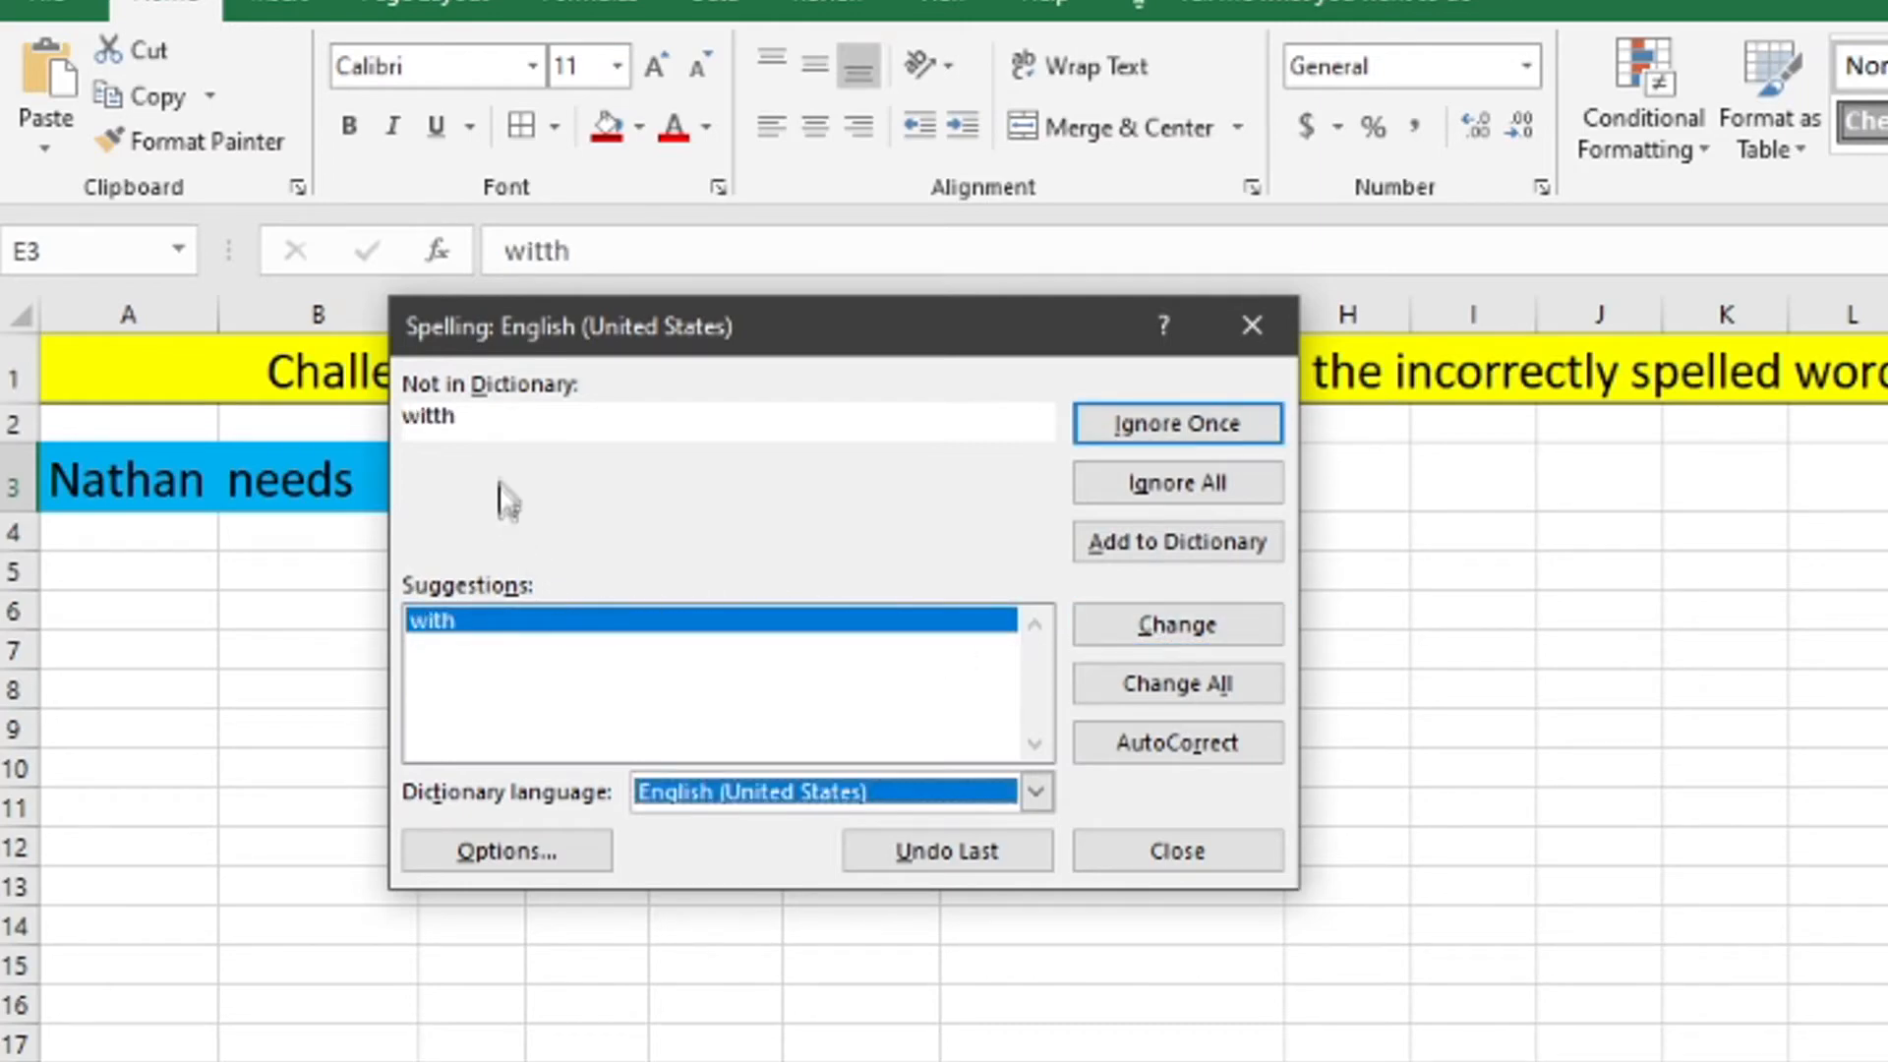
pyautogui.click(519, 619)
pyautogui.click(1170, 628)
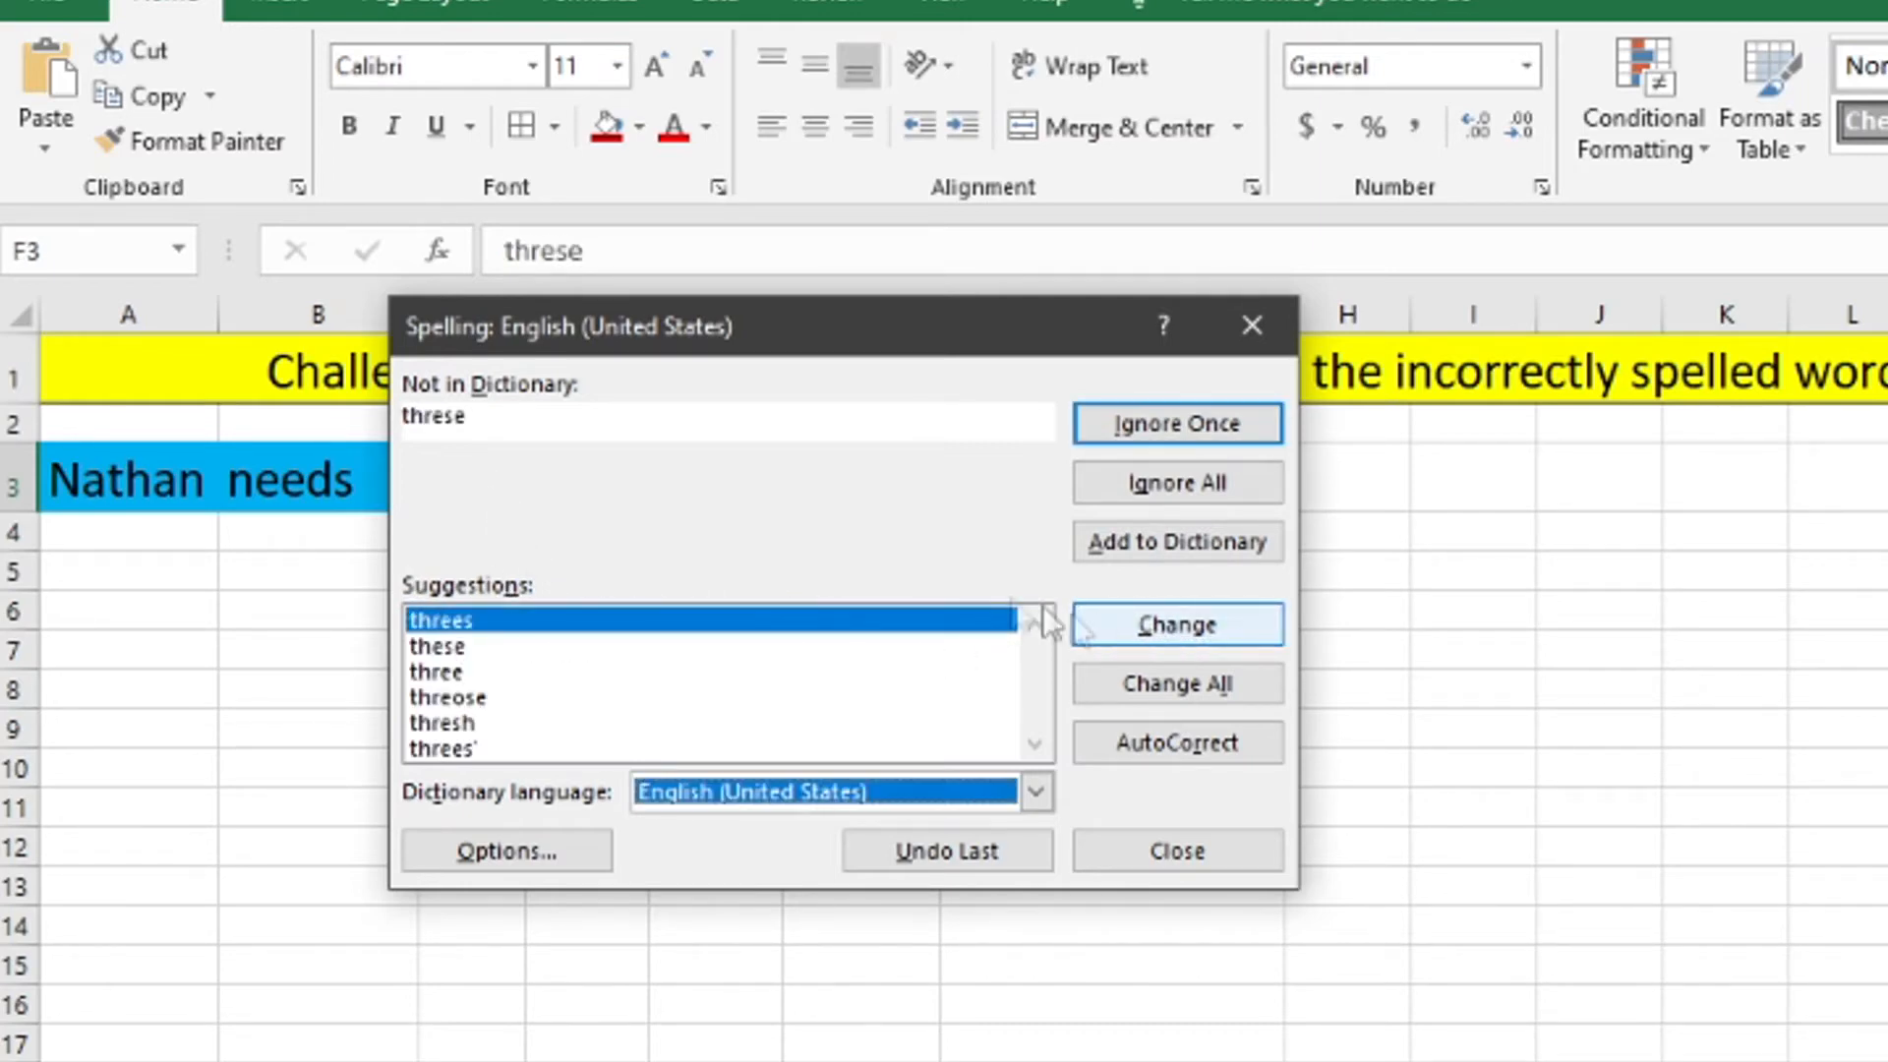
pyautogui.click(541, 645)
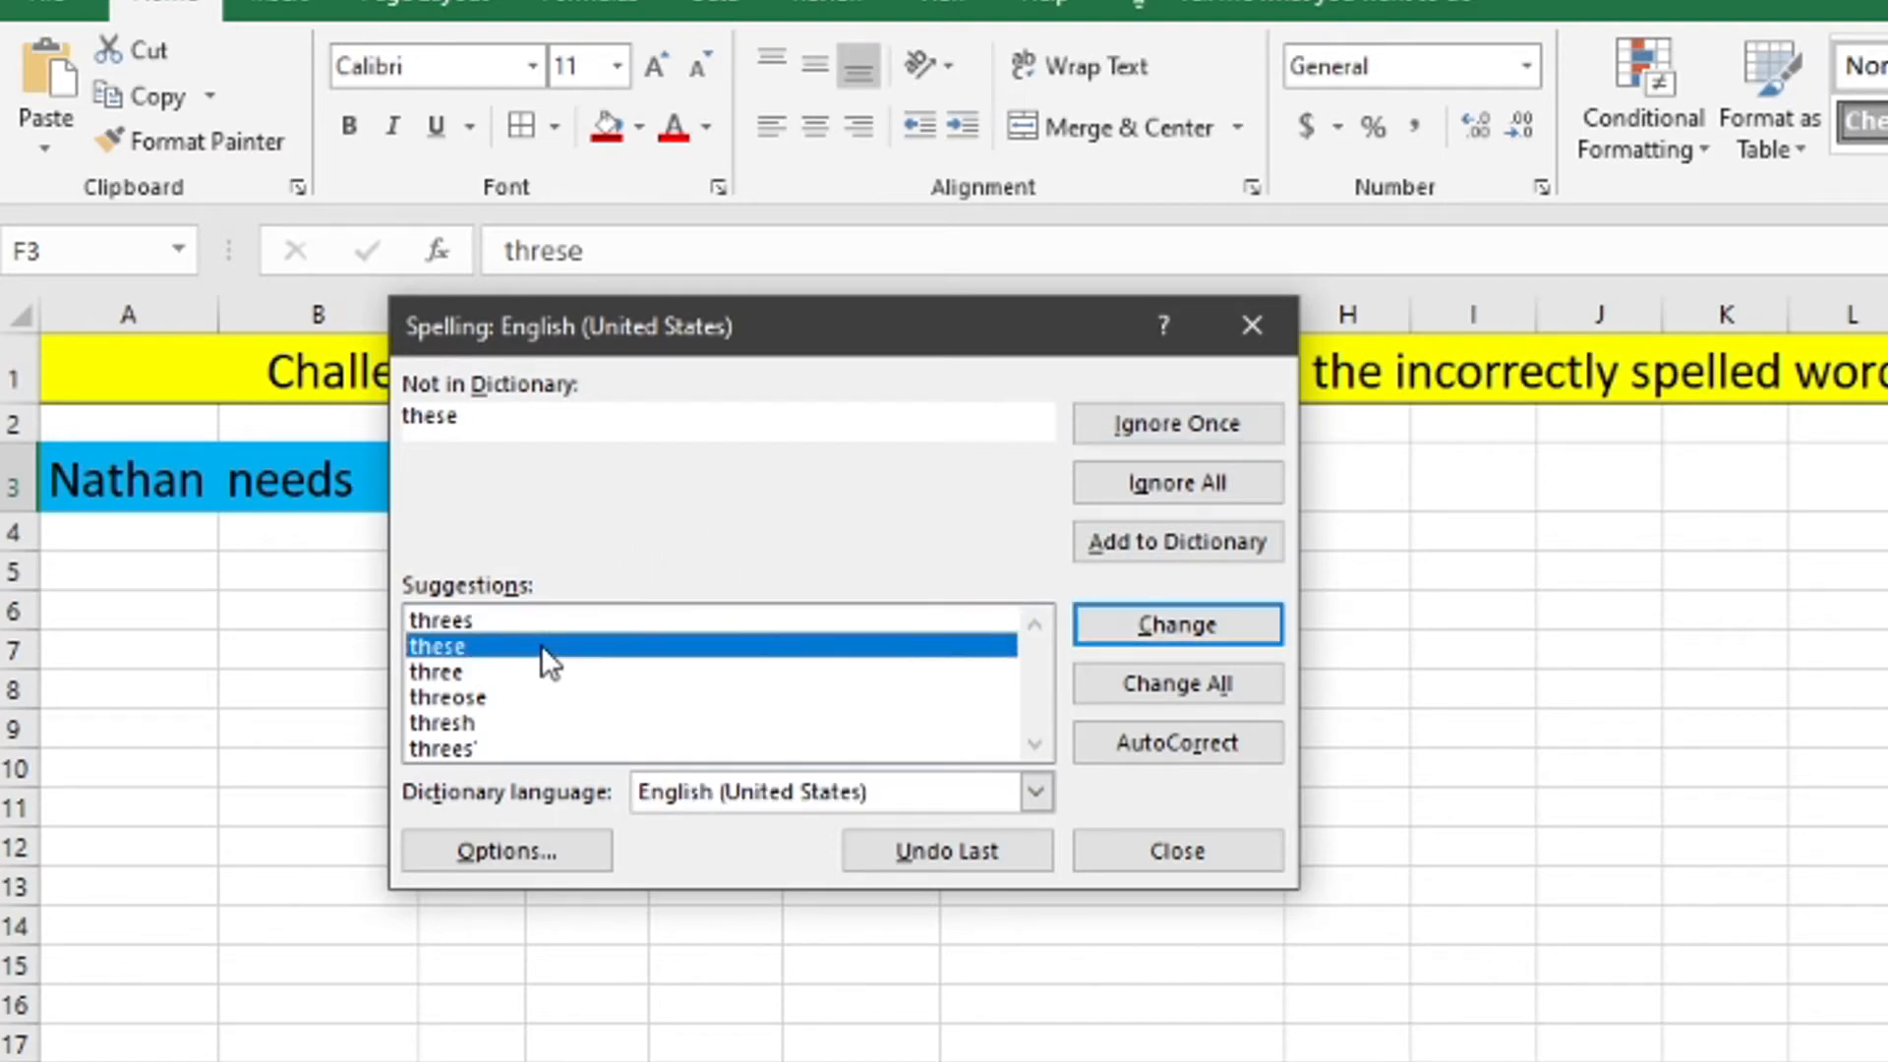
pyautogui.click(1136, 621)
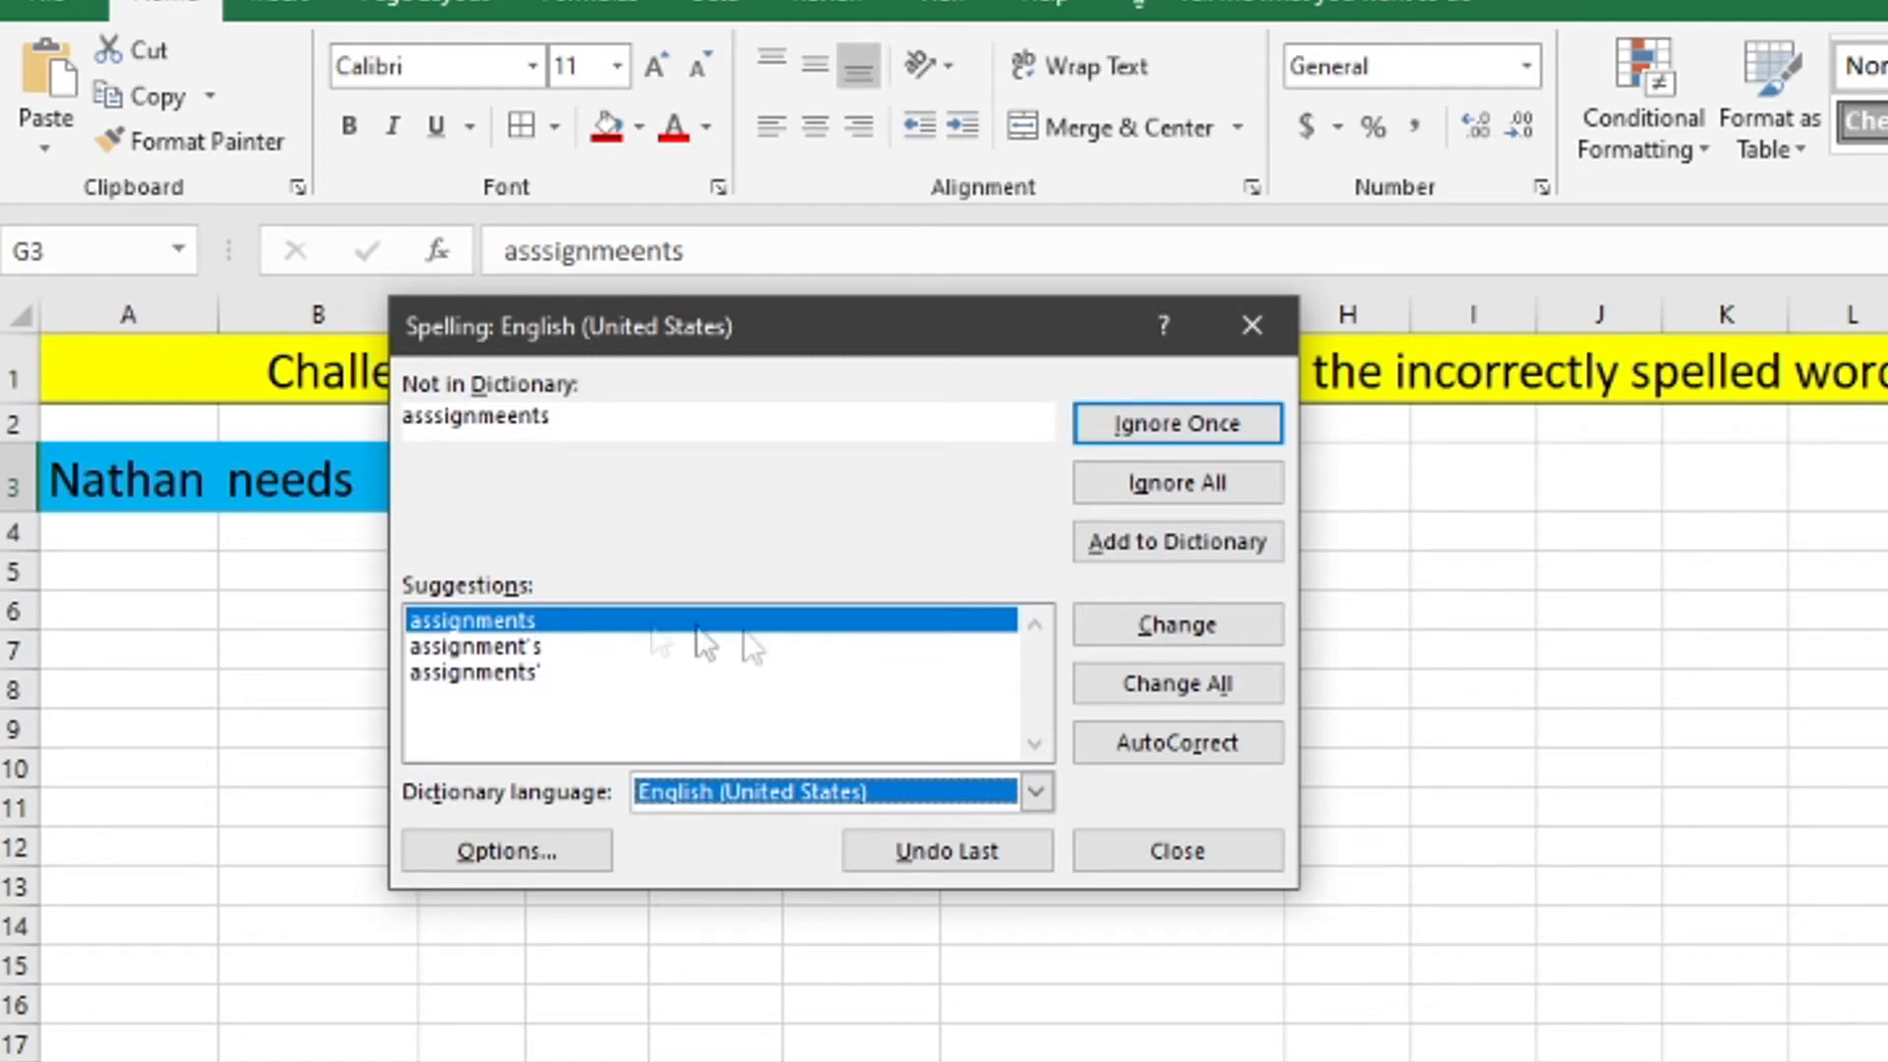
pyautogui.click(1160, 619)
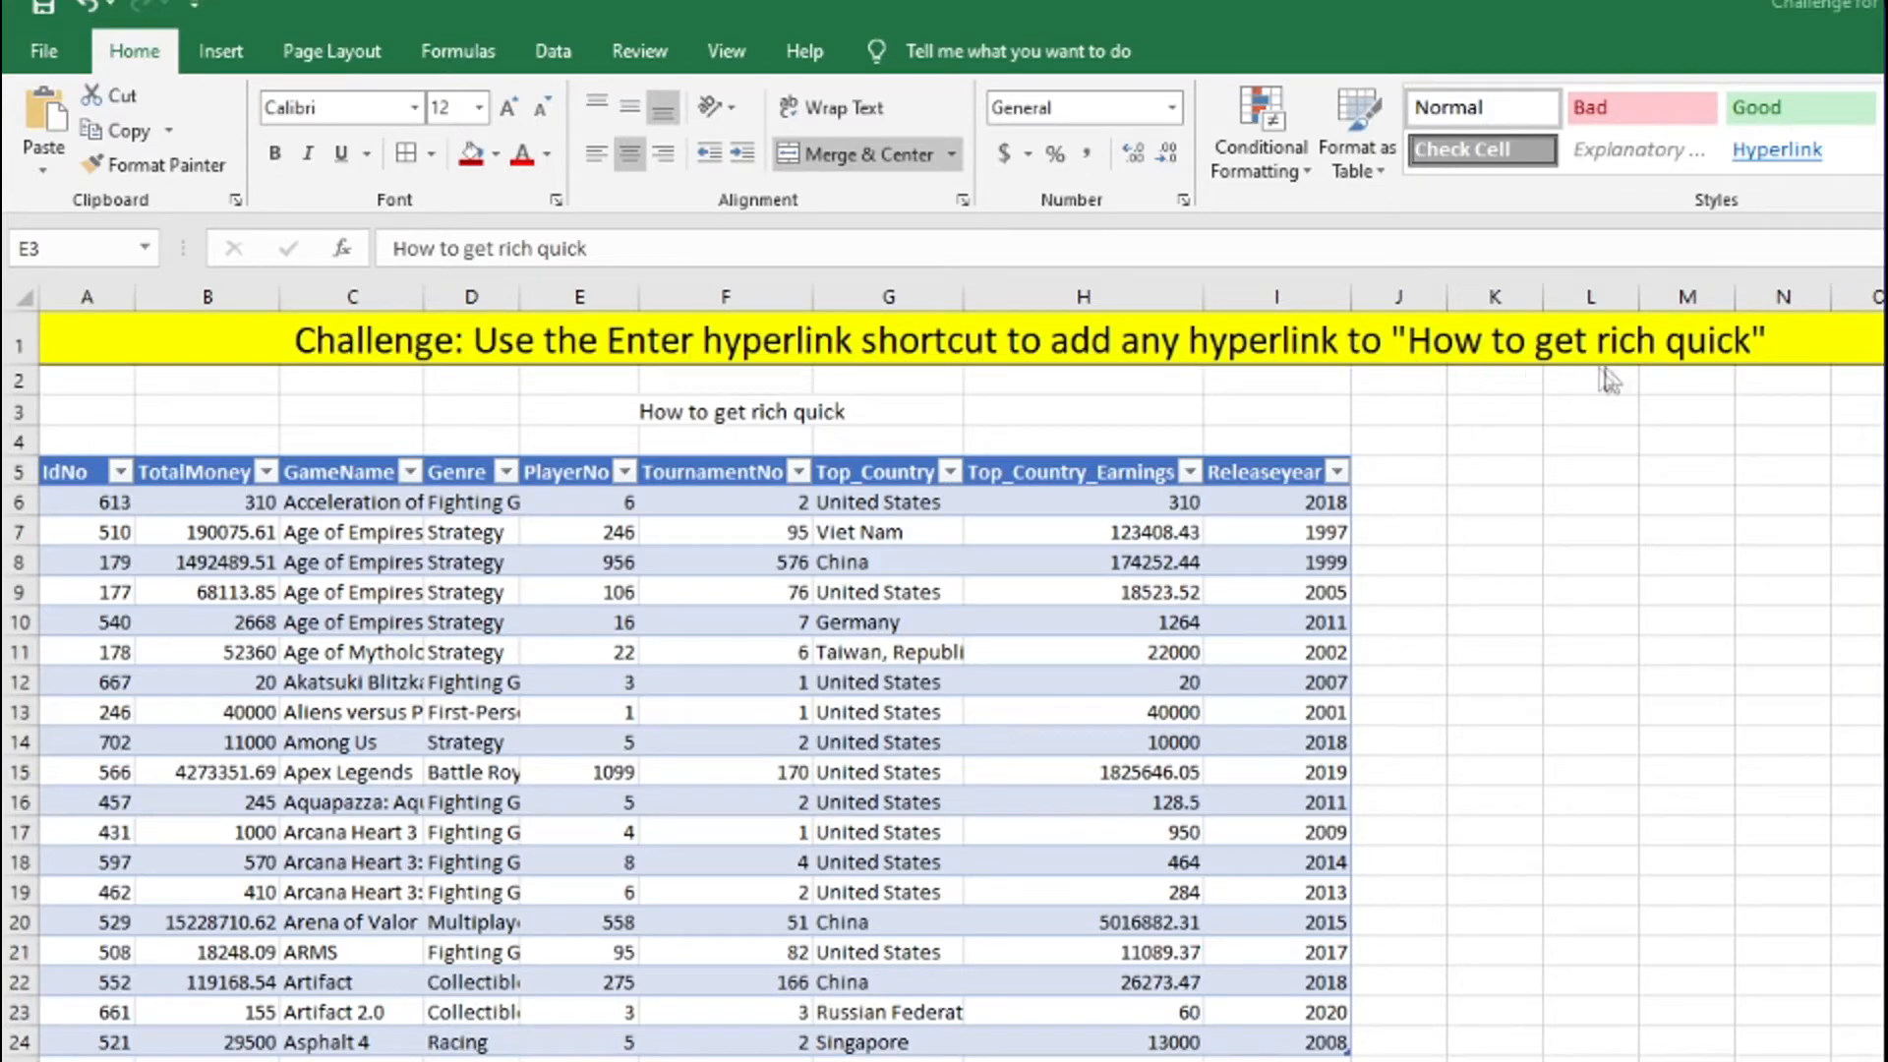
pyautogui.click(790, 407)
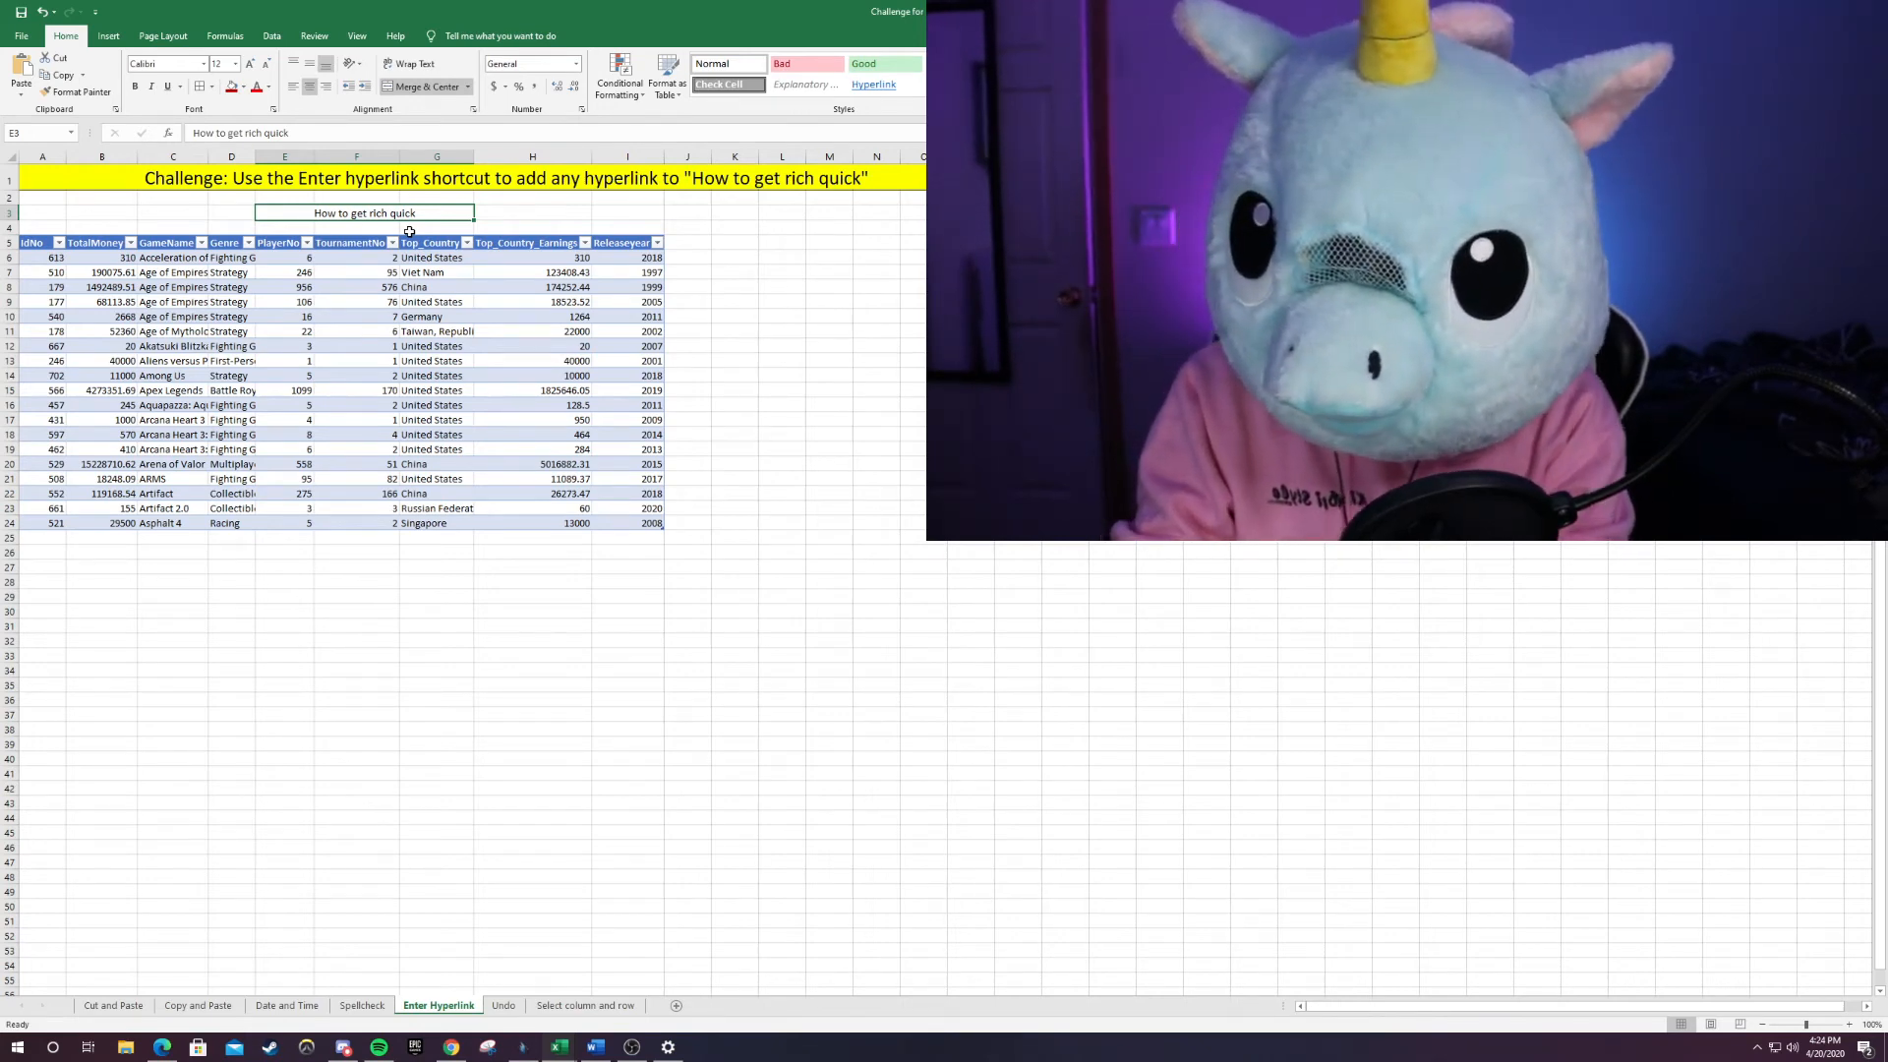
pyautogui.hotkey('ctrl', 'k')
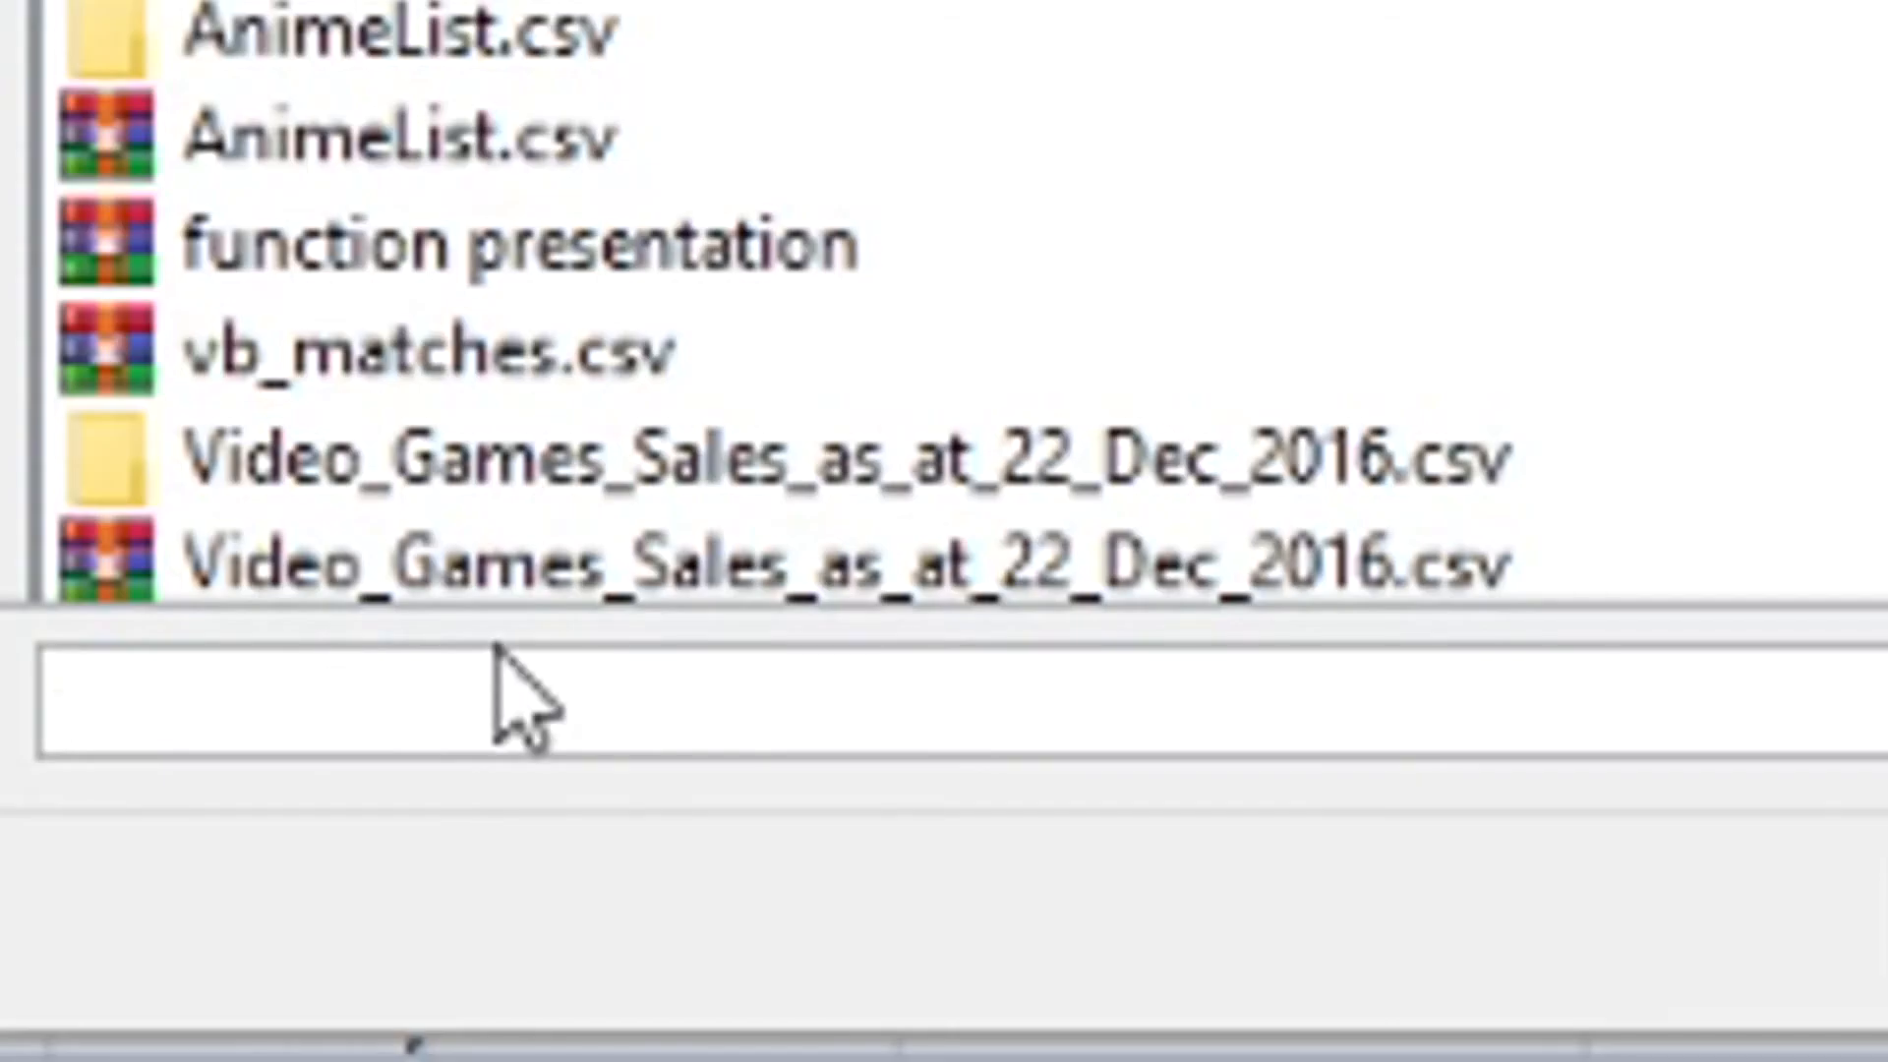
pyautogui.write('www.')
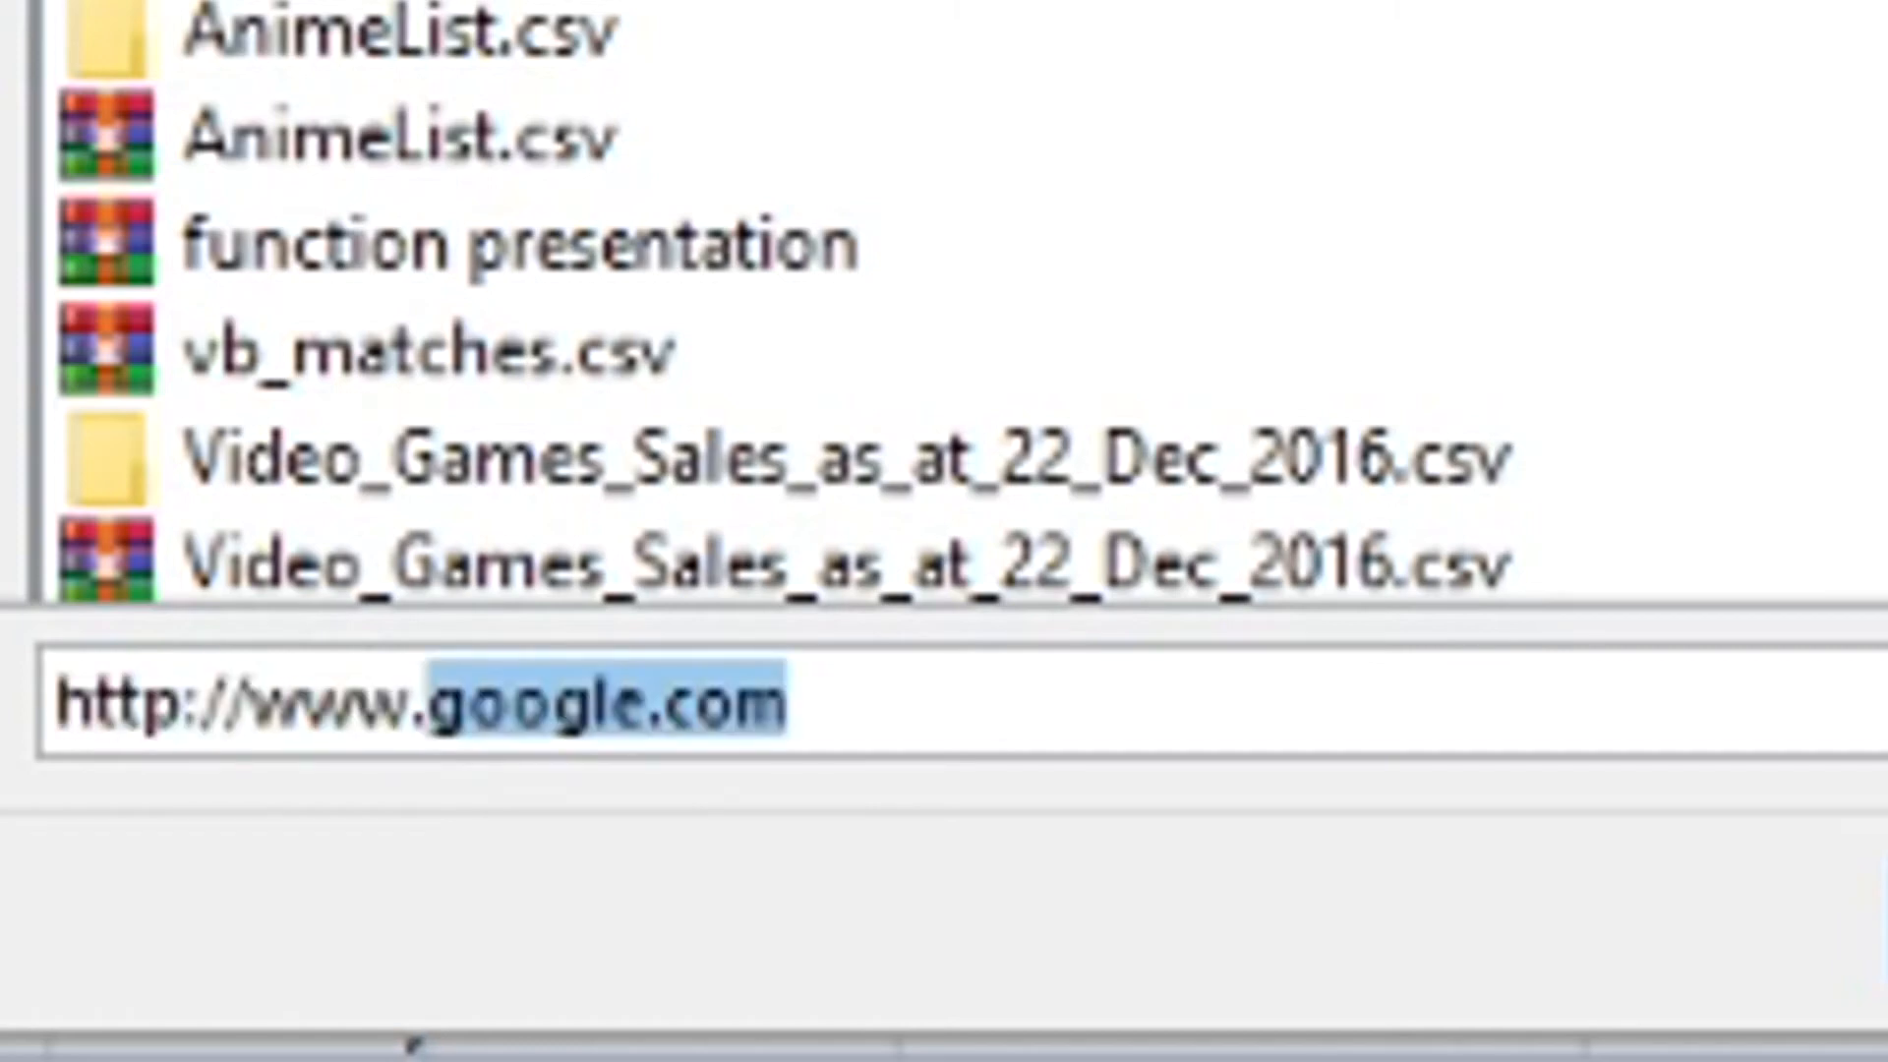
pyautogui.write('pornh')
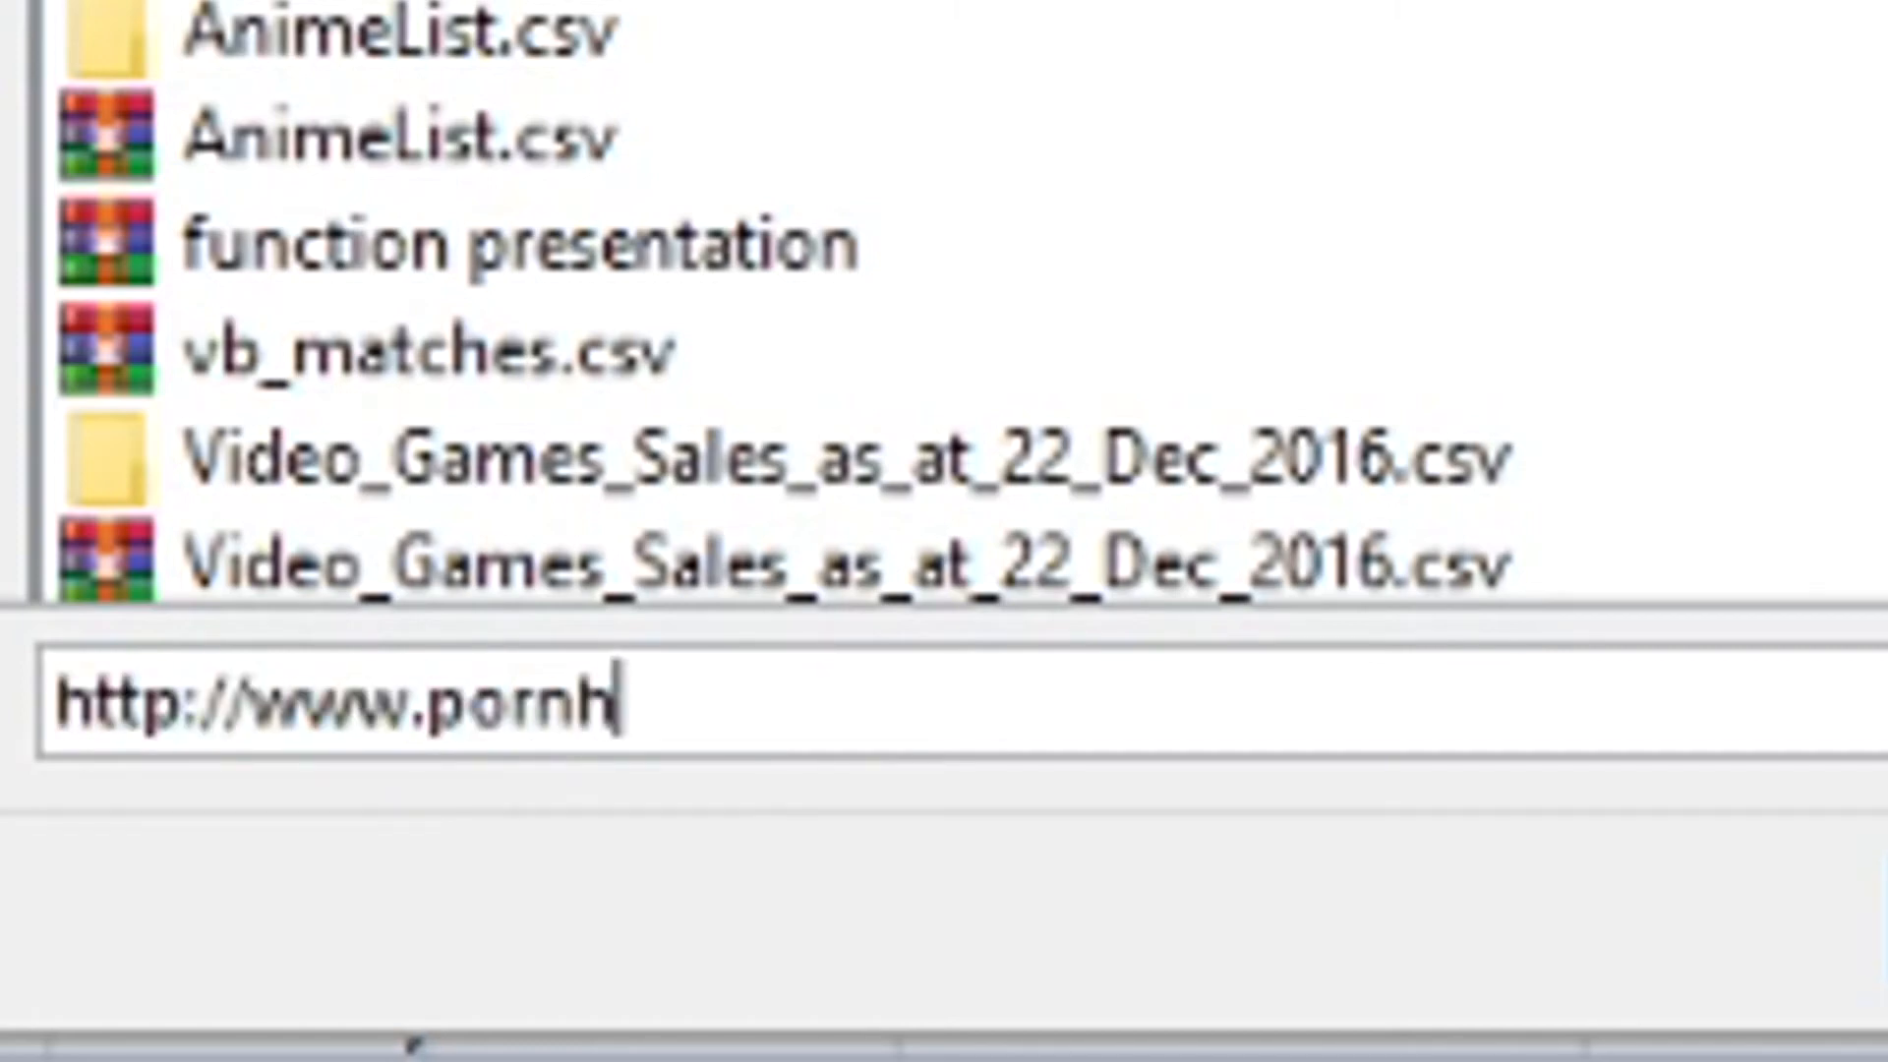
pyautogui.write('ub.co')
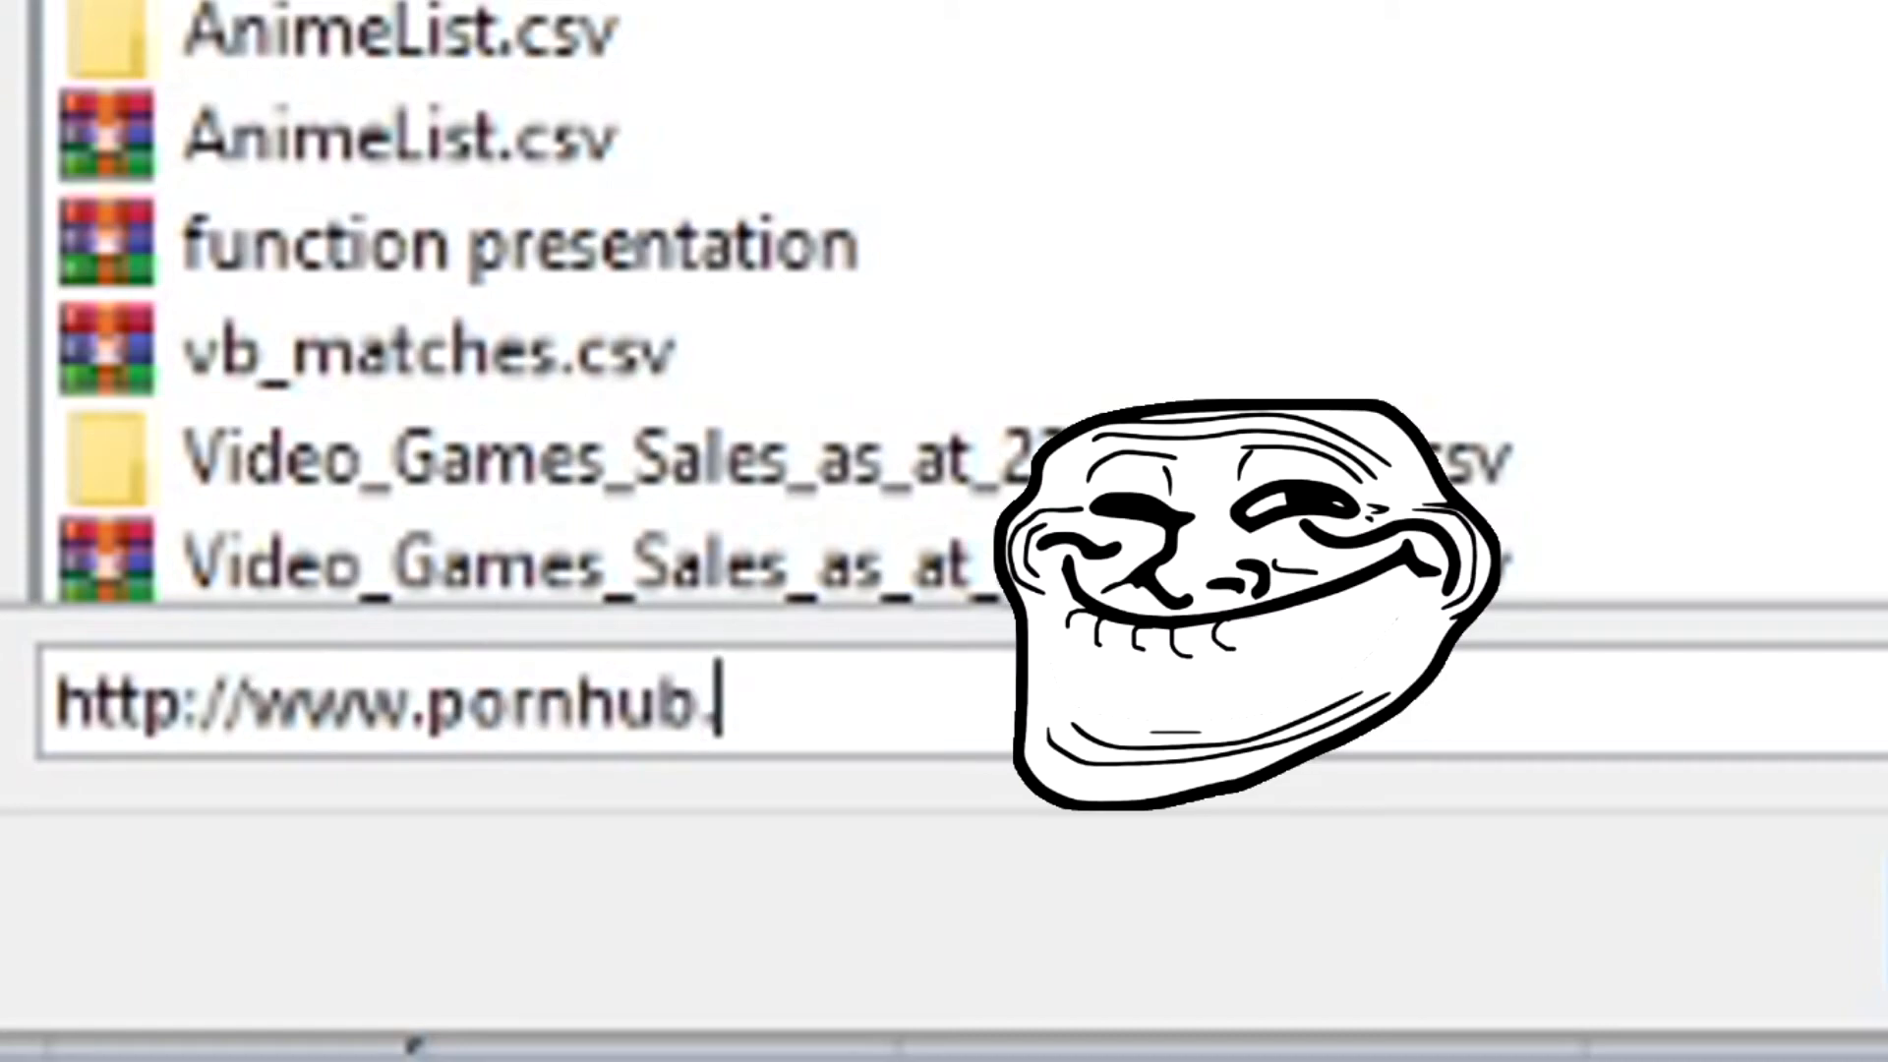
pyautogui.write('m')
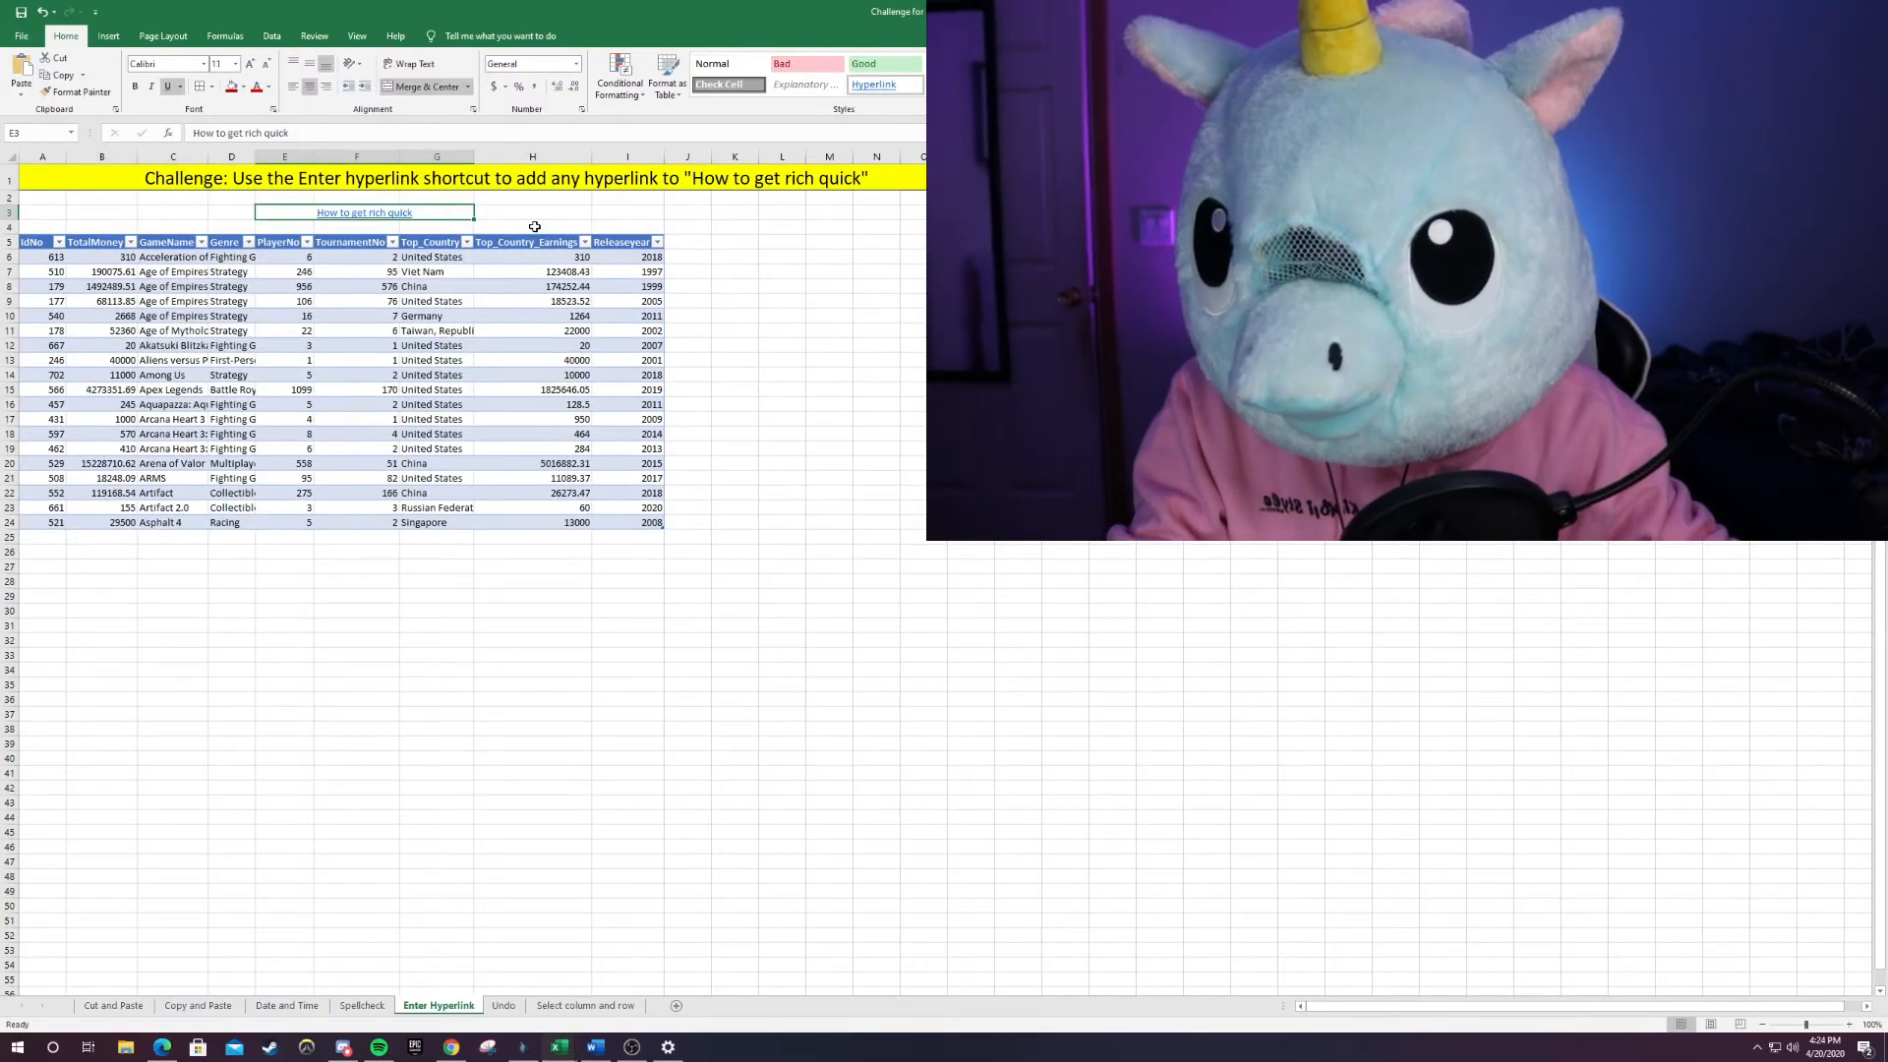
pyautogui.click(526, 227)
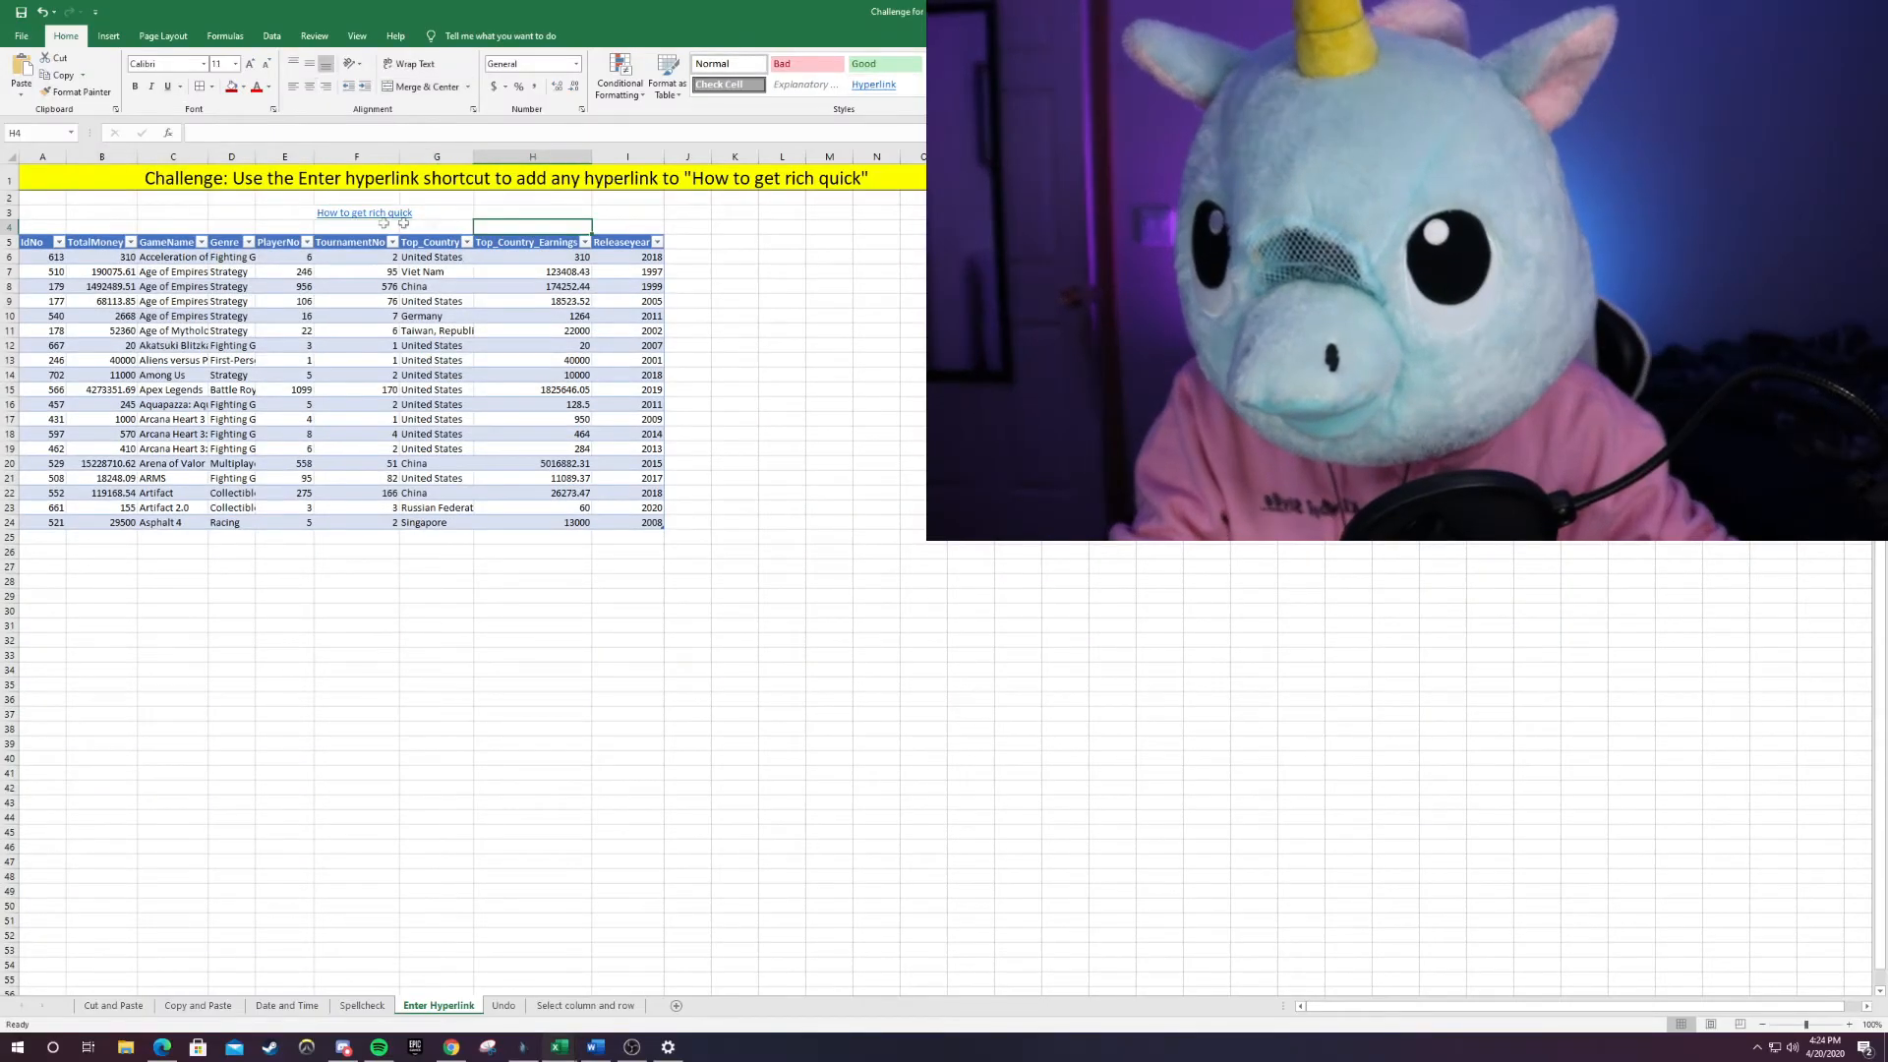
pyautogui.moveTo(383, 218)
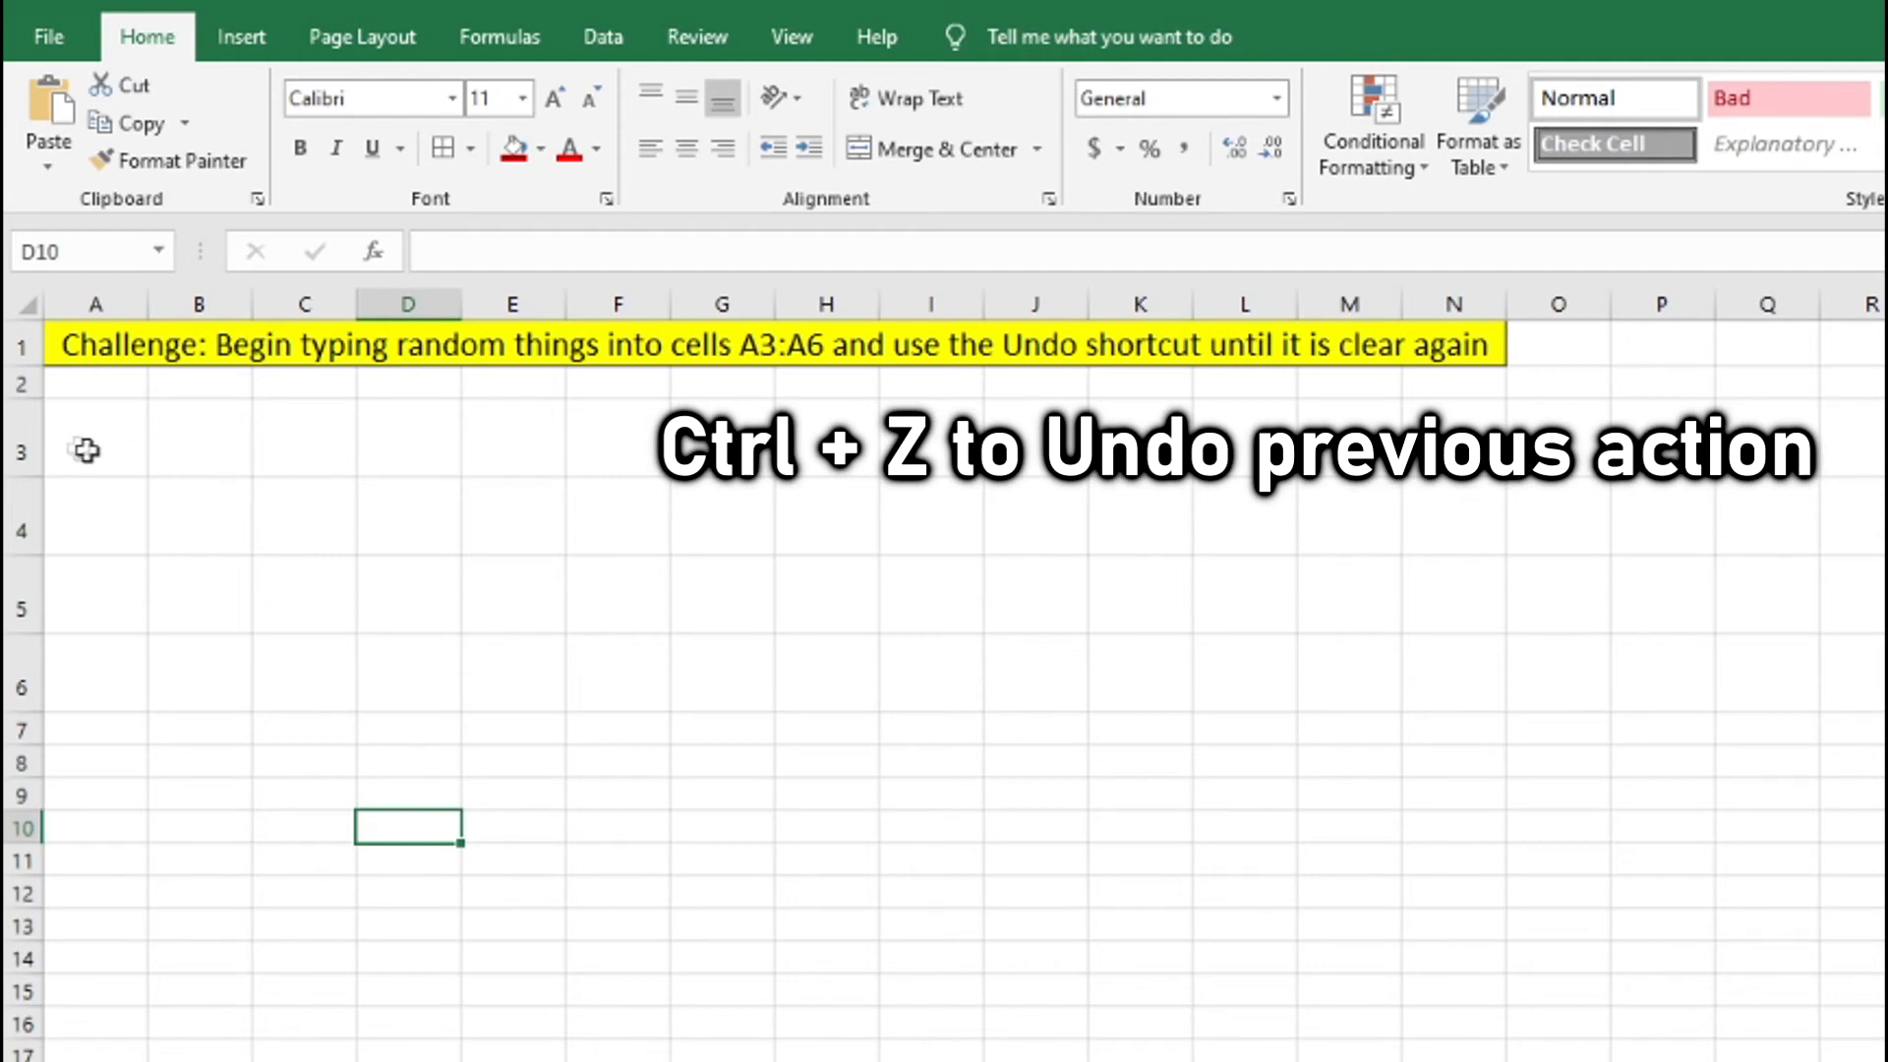
# Enter "kodlfs klfk", "djsfkl jflkds", "asddhjk fks" and "dsifj sdiokjffjd" into cells A3 through A6.
pyautogui.click(87, 447)
pyautogui.write('kodlfs klfk')
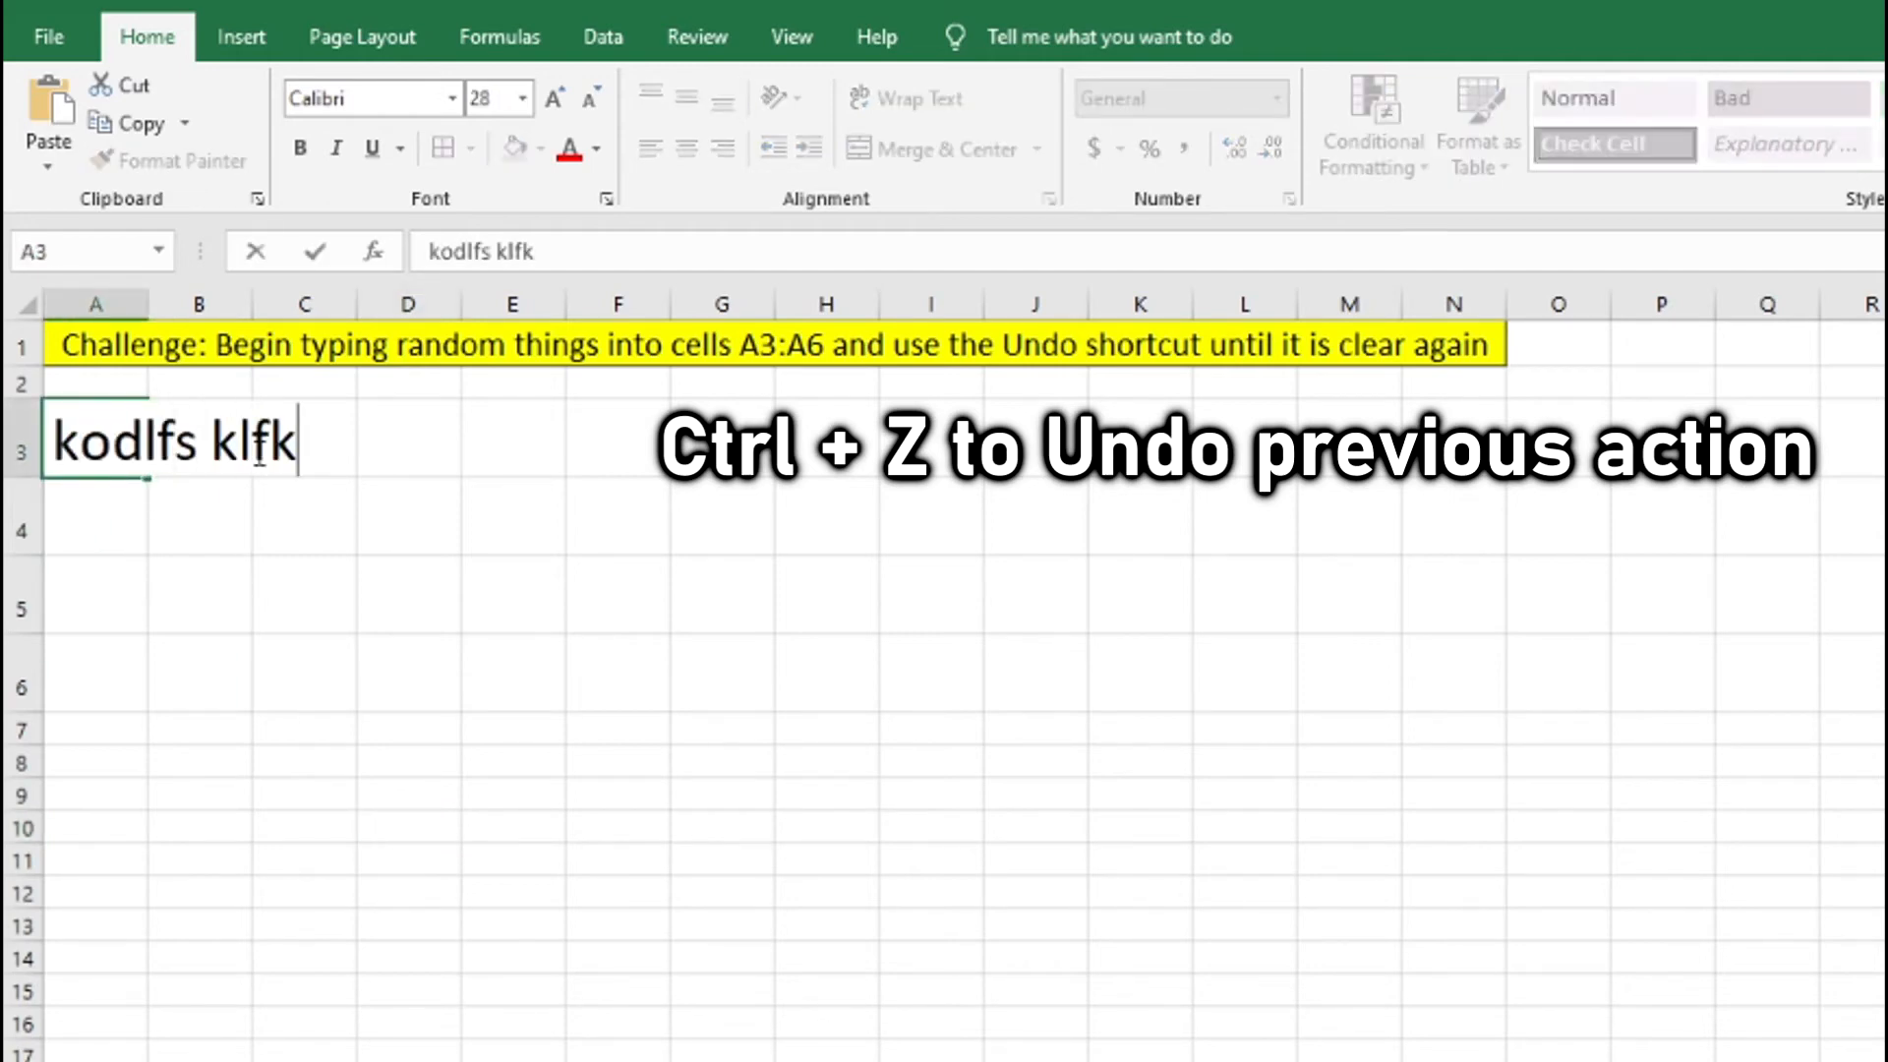
pyautogui.press('Return')
pyautogui.write('djsfkl jflkds')
pyautogui.press('Return')
pyautogui.write('asddhjk fks')
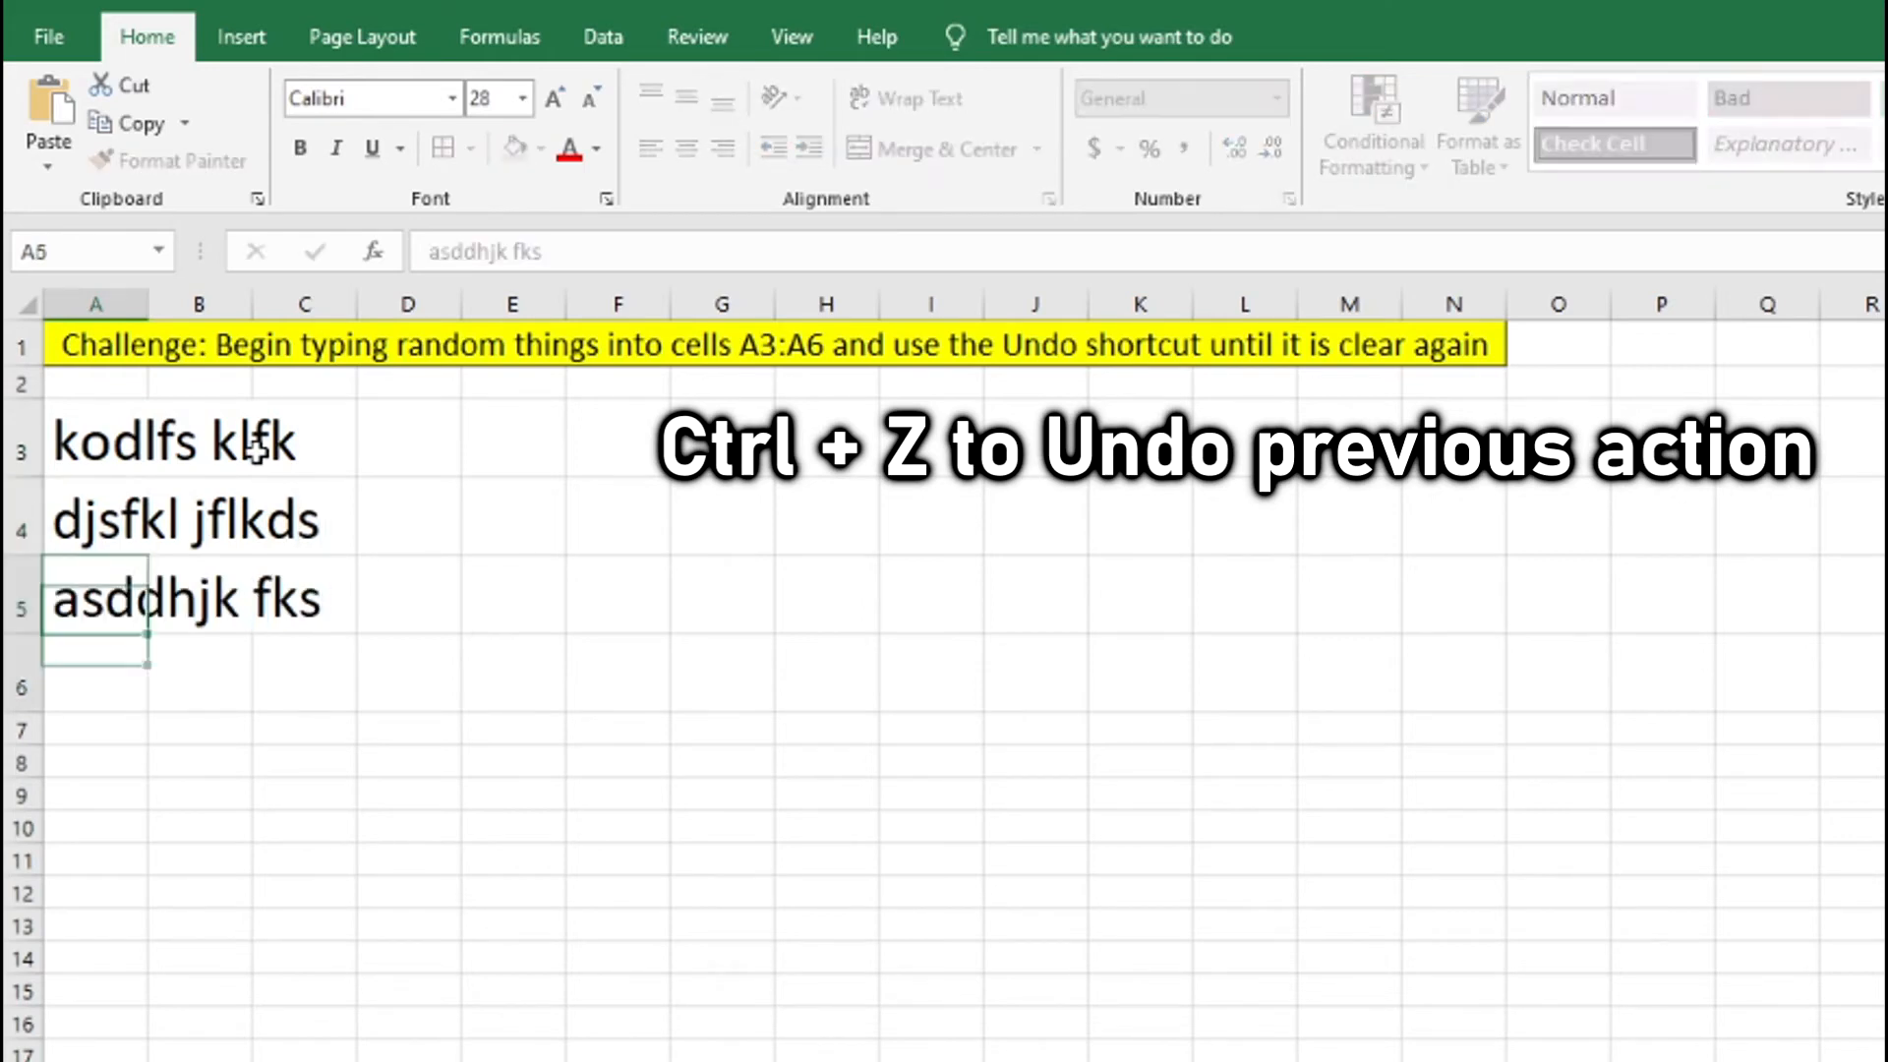
pyautogui.press('Return')
pyautogui.write('dsifj sdiokjffjd')
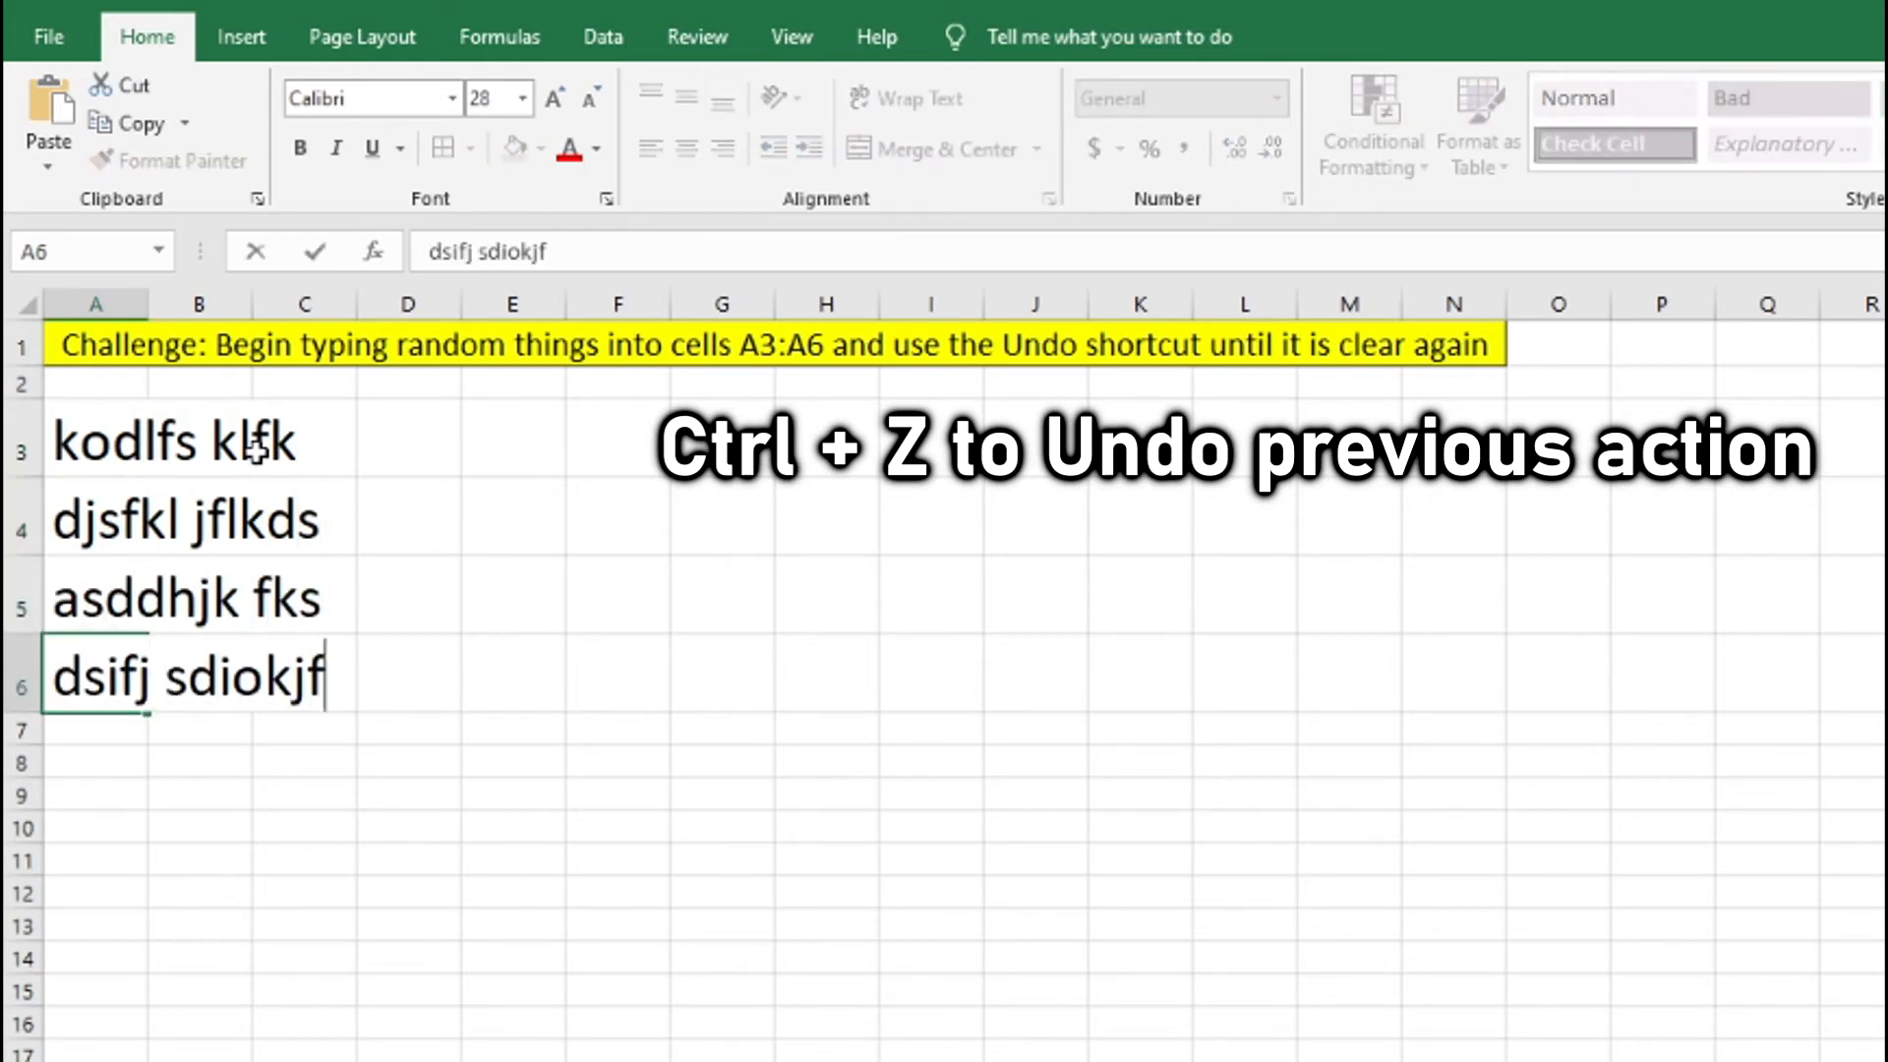
pyautogui.press('Return')
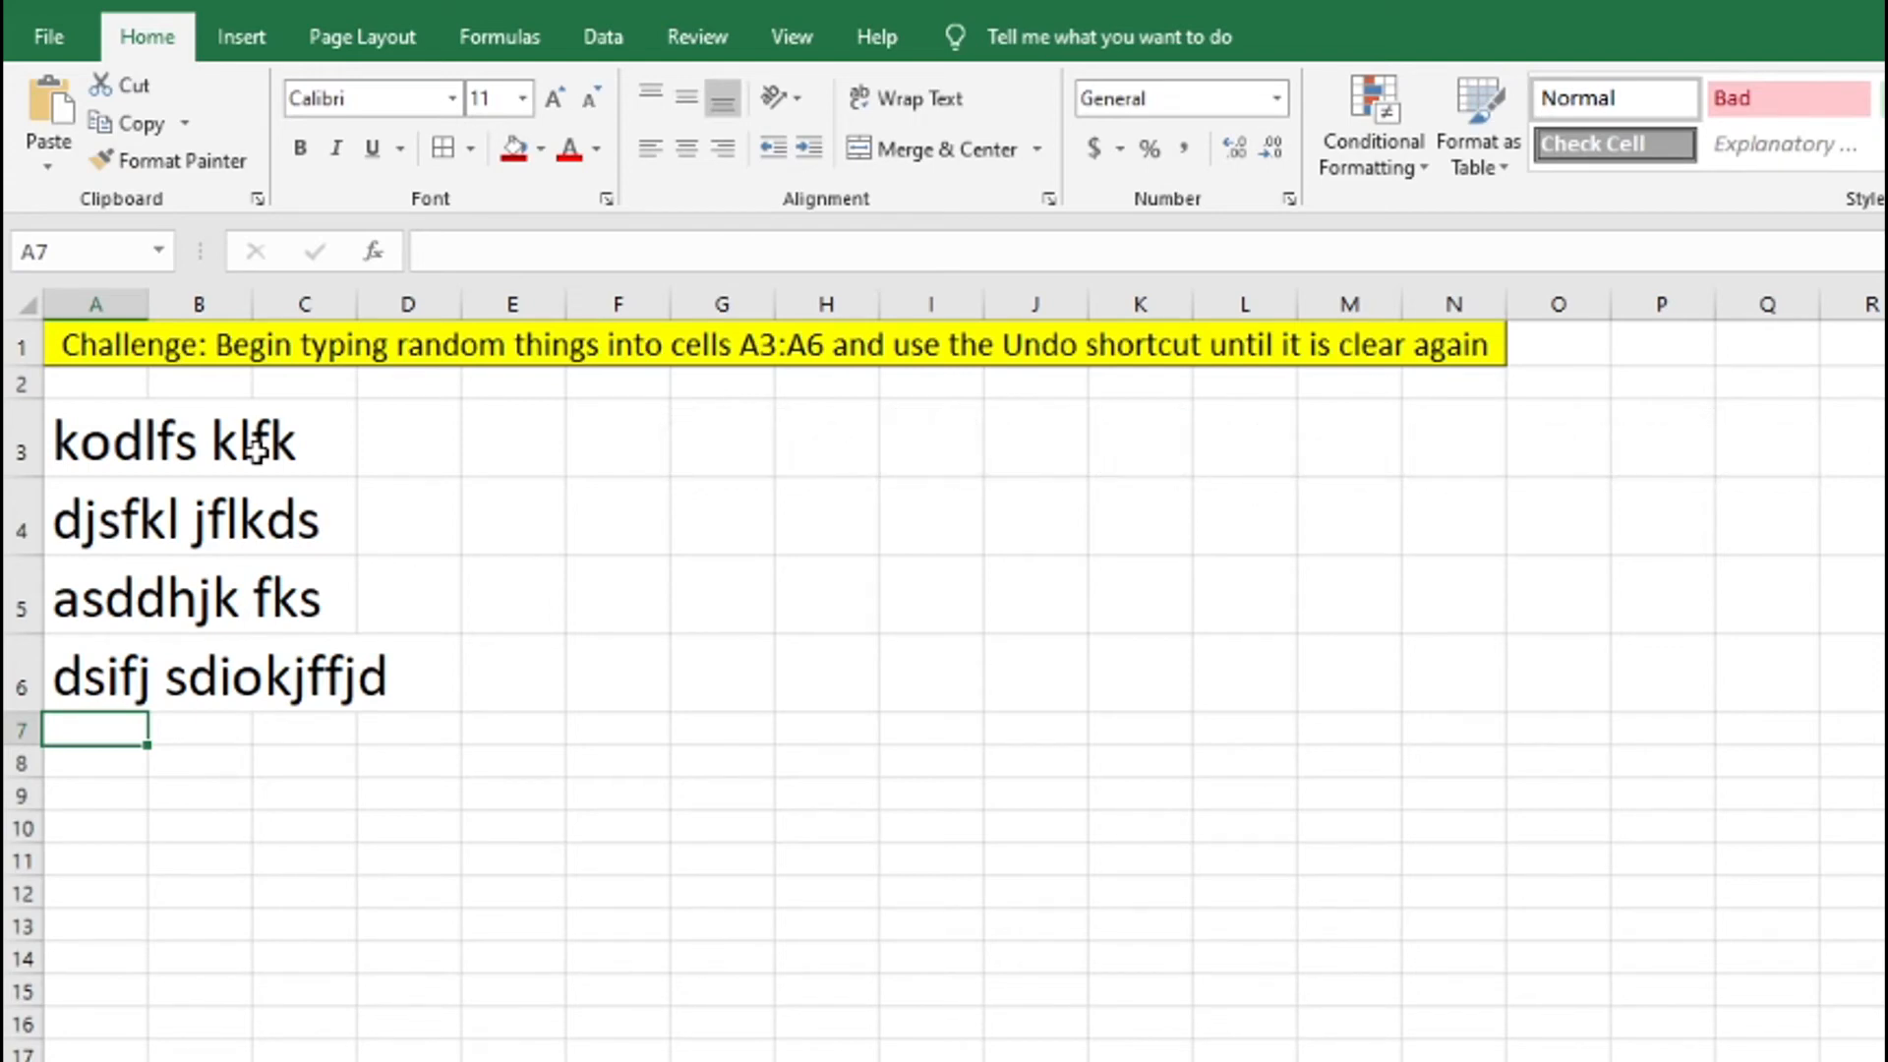
# Undo the four text entries in A3:A6 one after another until the range is clear.
pyautogui.hotkey('ctrl', 'z')
pyautogui.hotkey('ctrl', 'z')
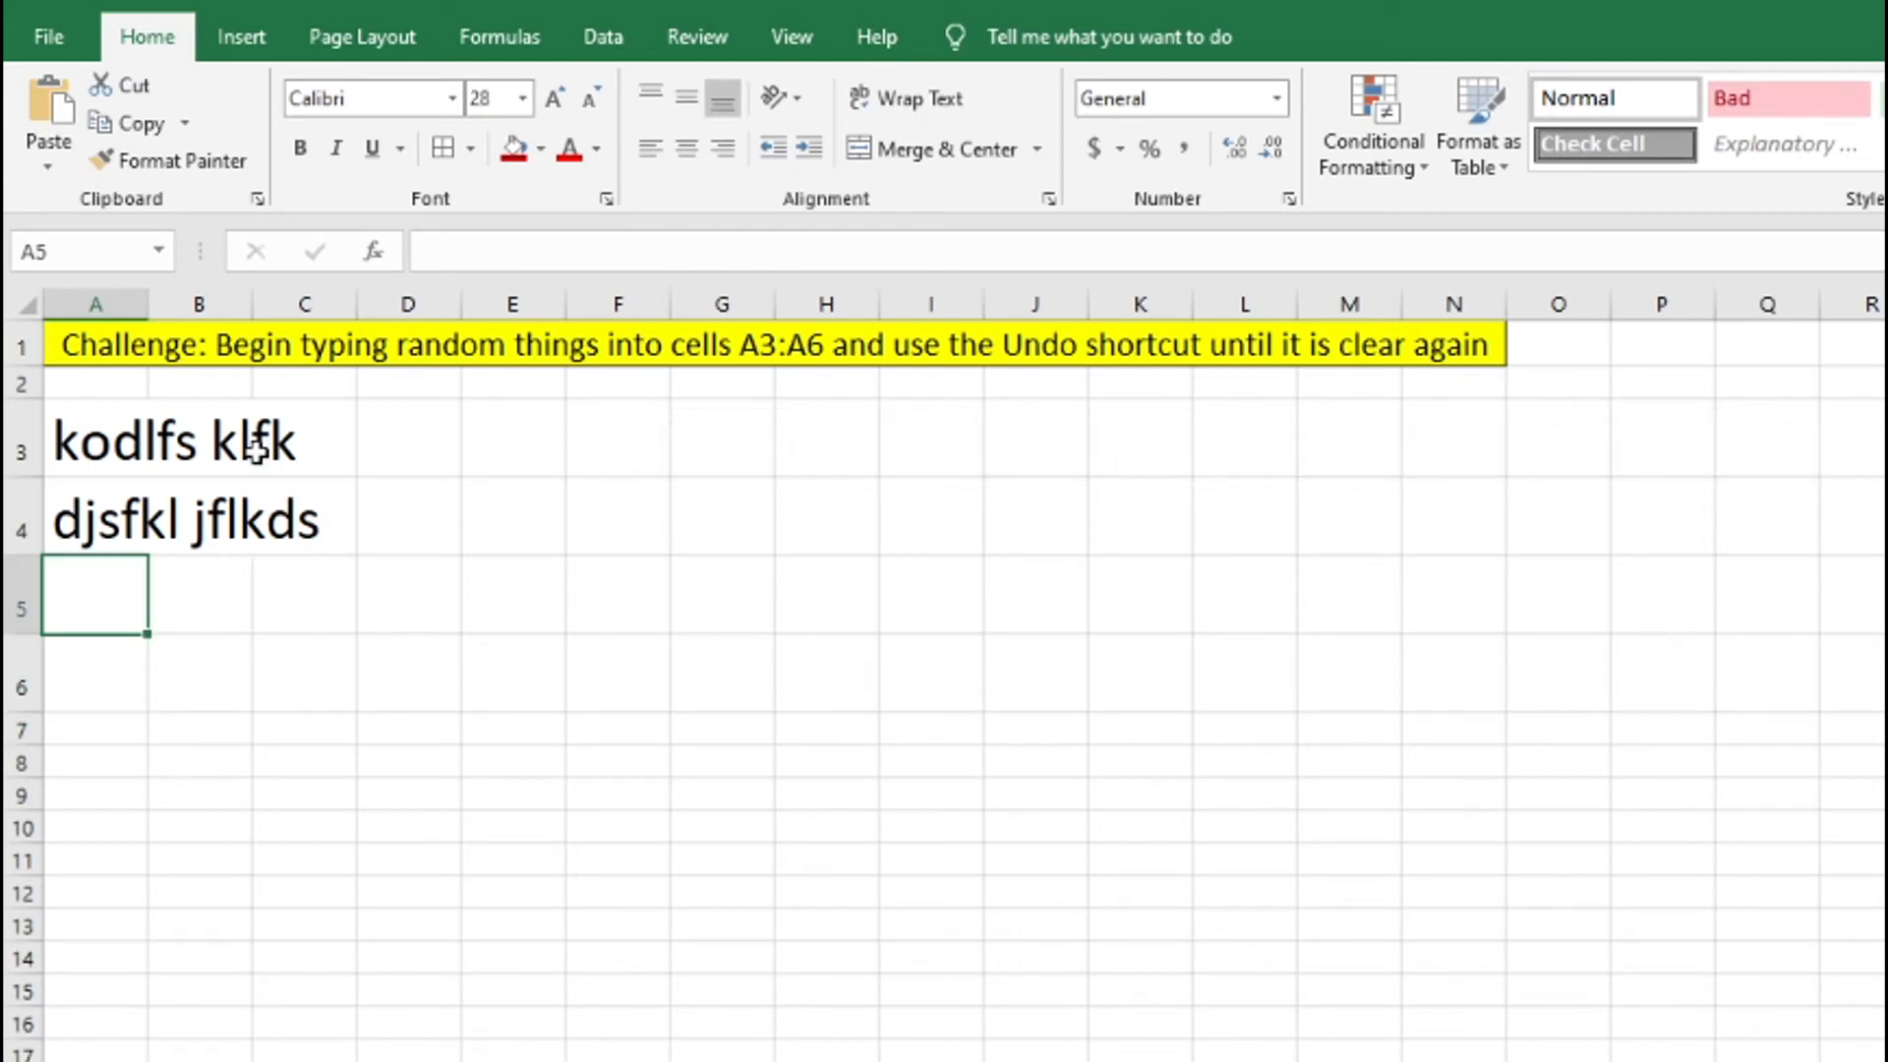
pyautogui.hotkey('ctrl', 'z')
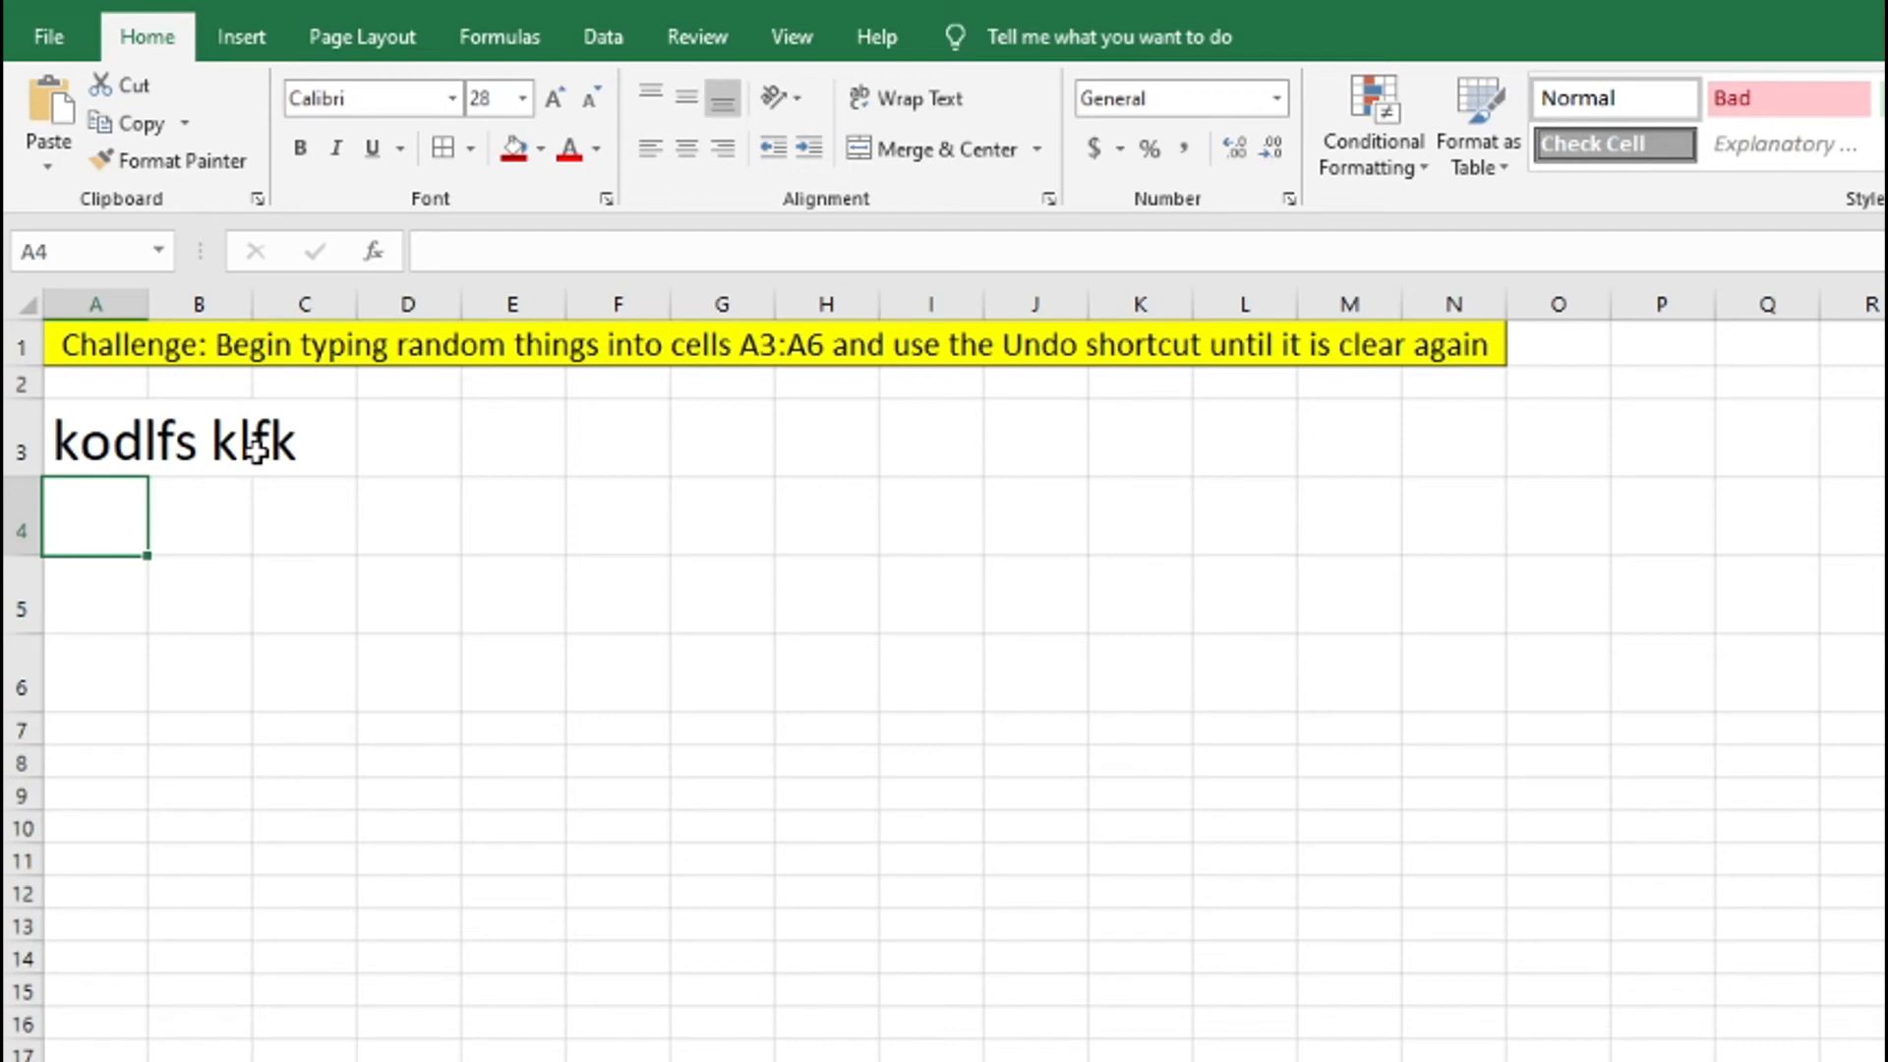
pyautogui.hotkey('ctrl', 'z')
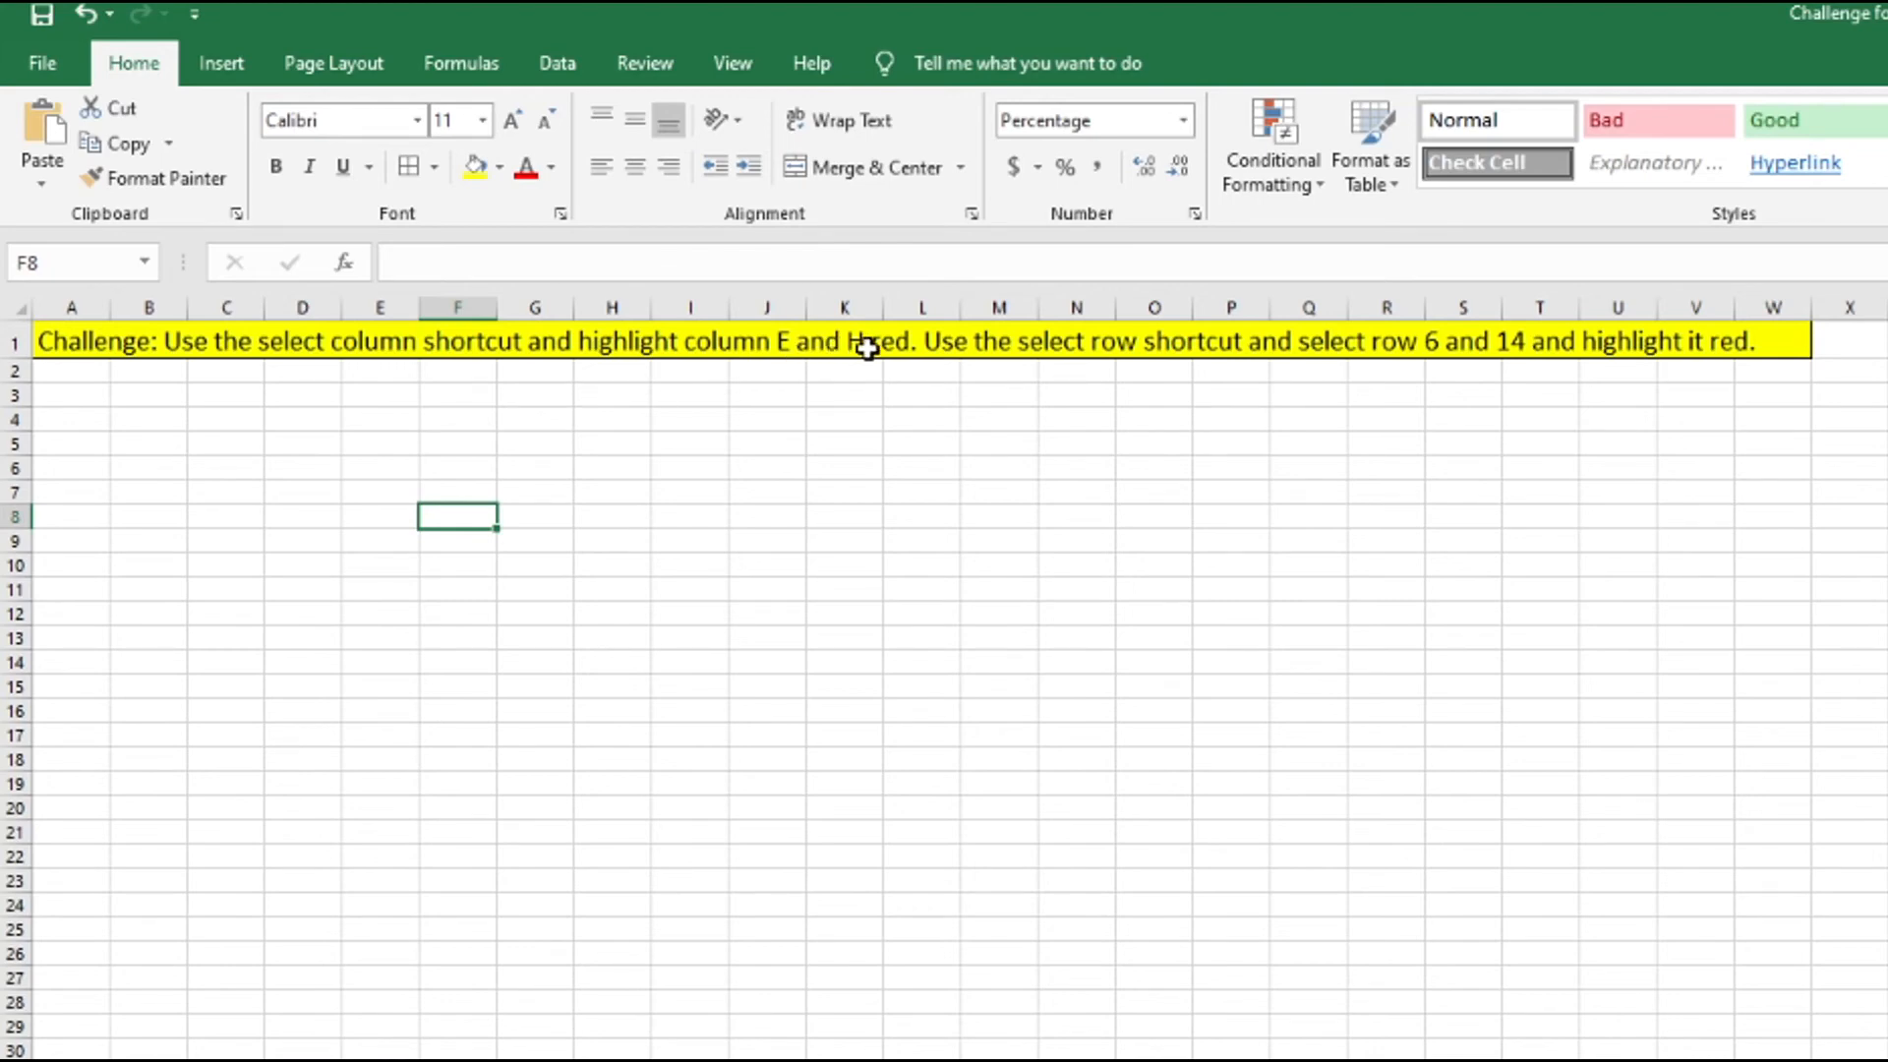
# Select the entire columns E and H in turn and fill each with the standard dark red color.
pyautogui.click(387, 440)
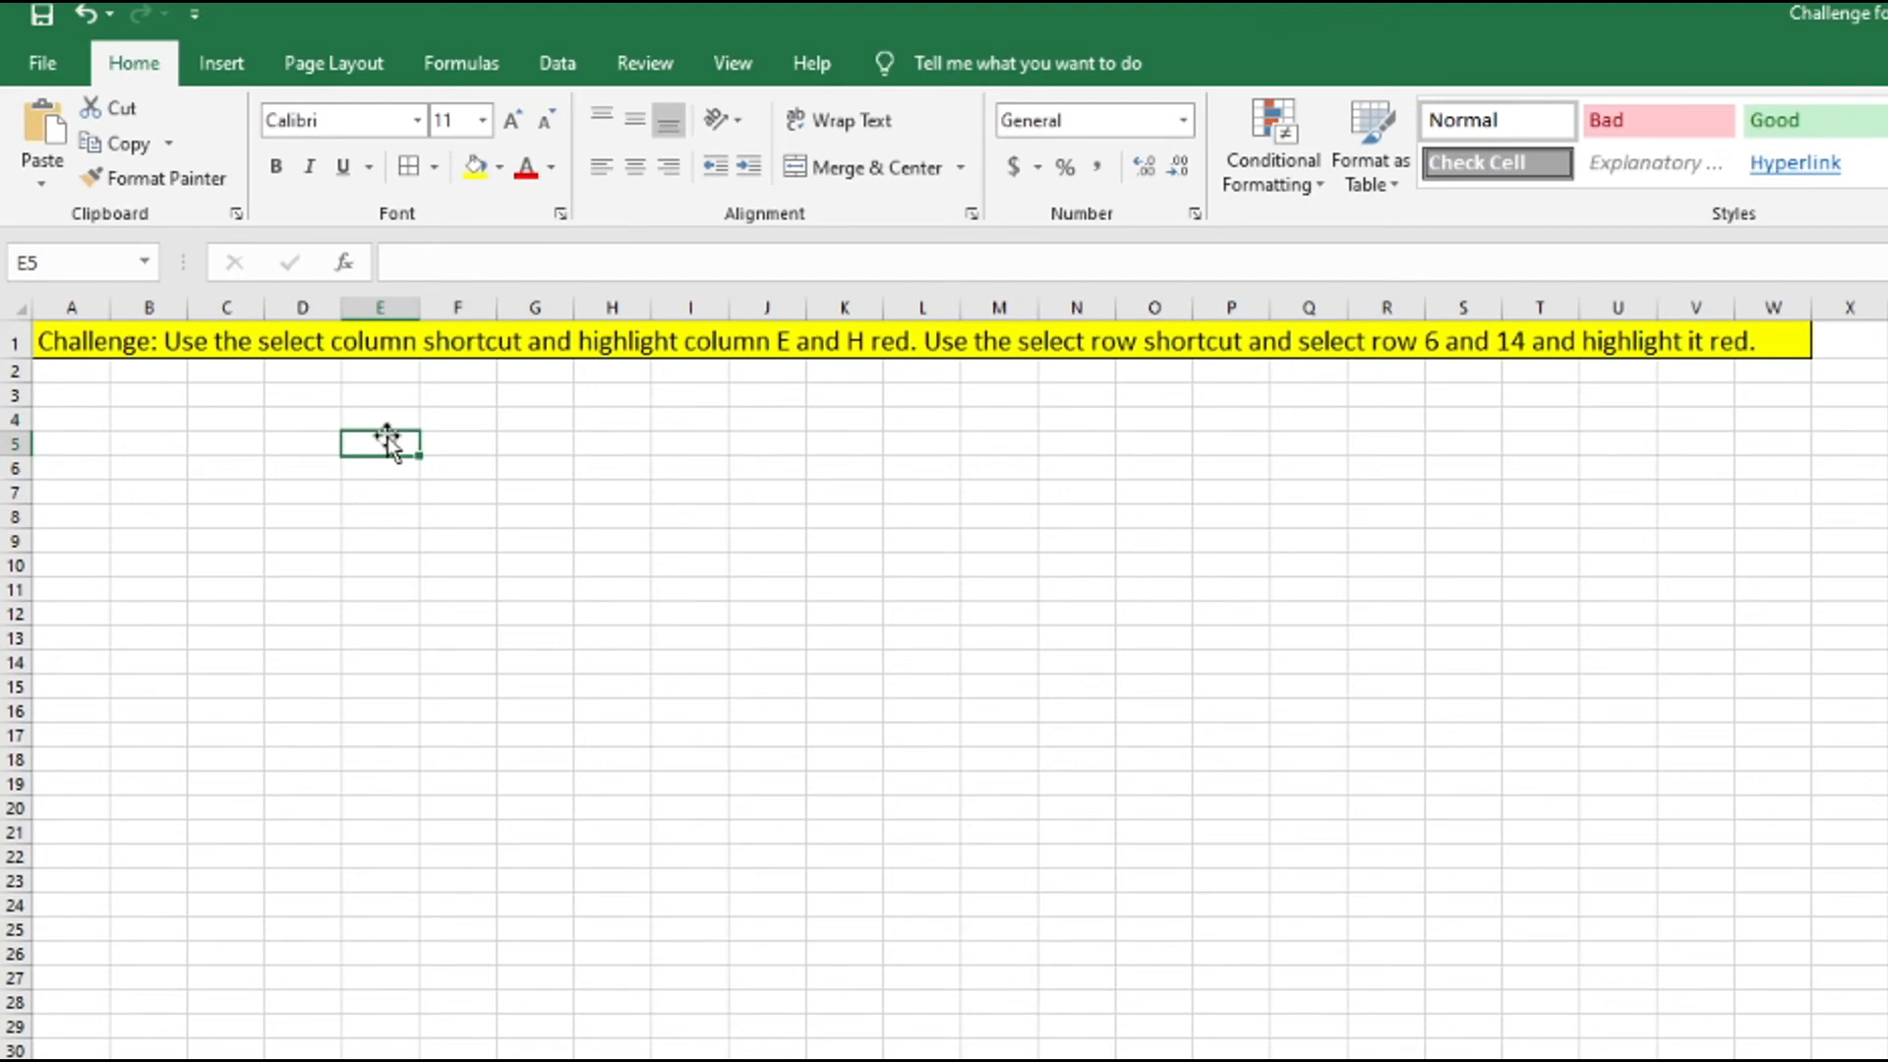
pyautogui.hotkey('ctrl', 'space')
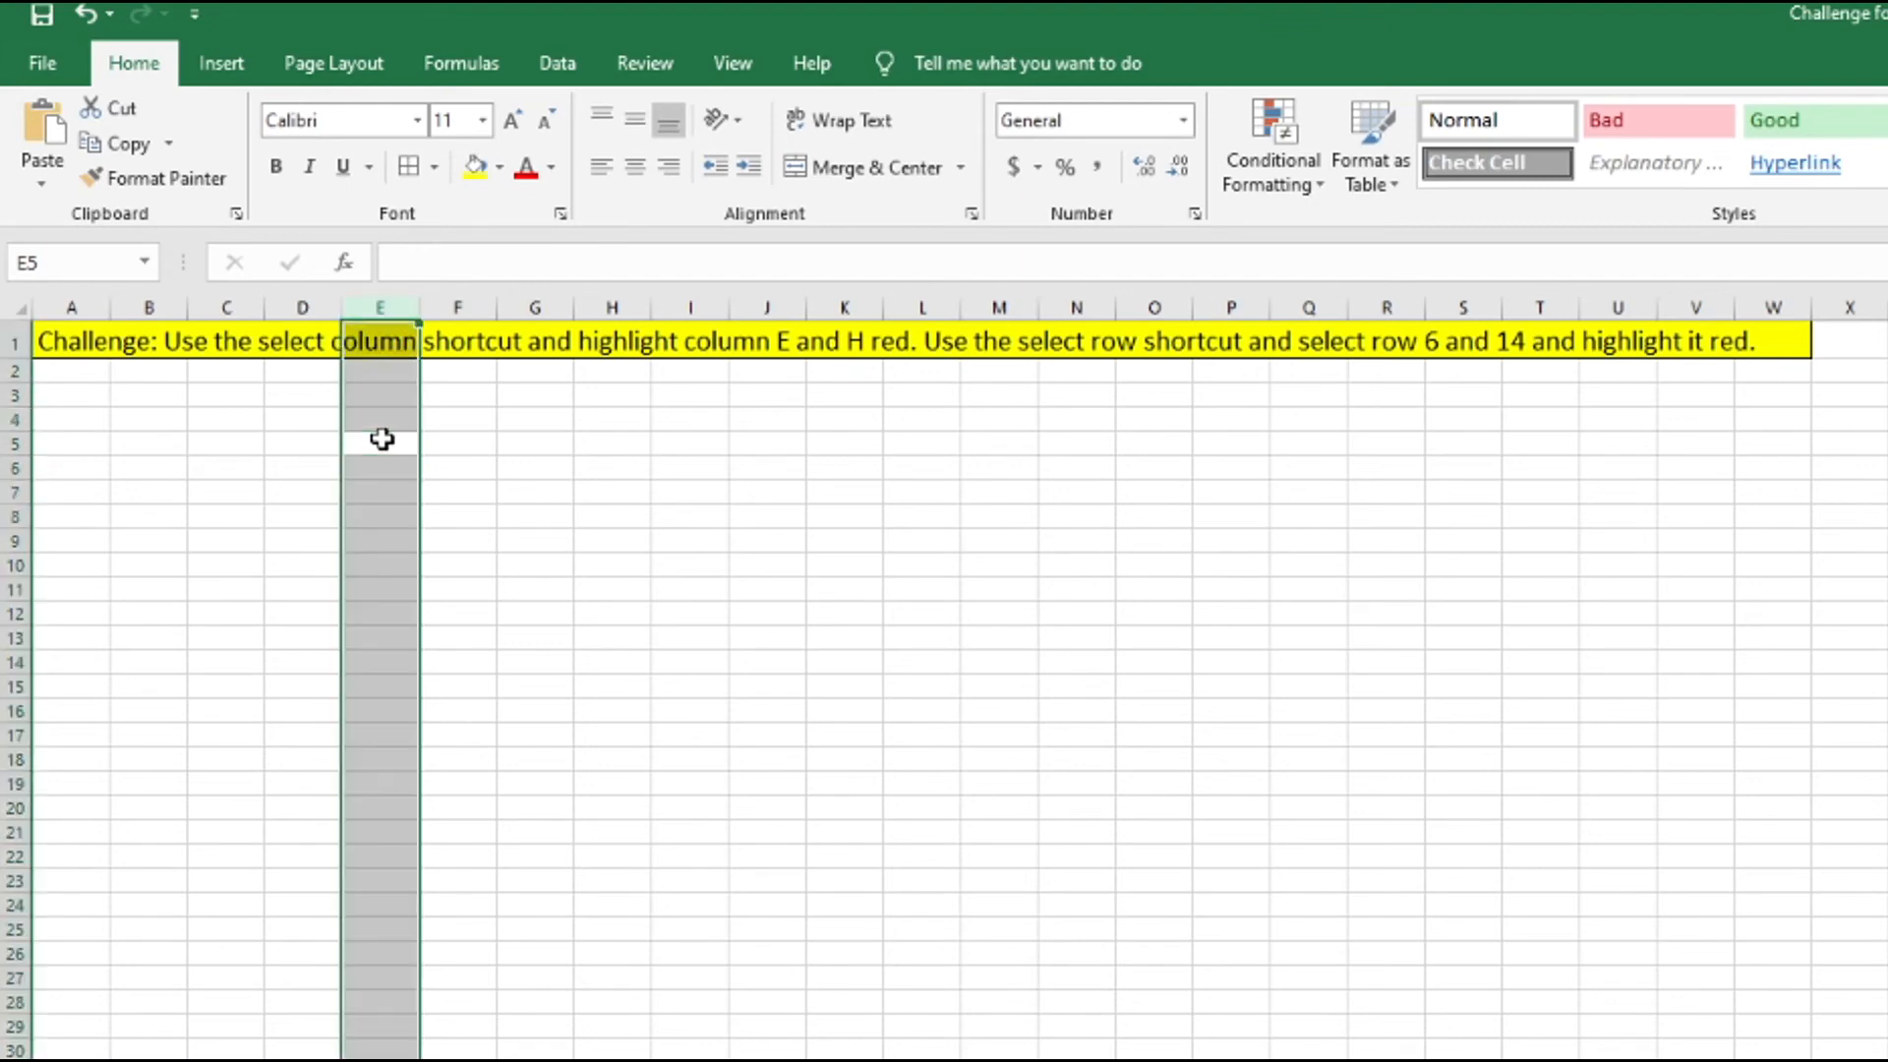
pyautogui.click(499, 169)
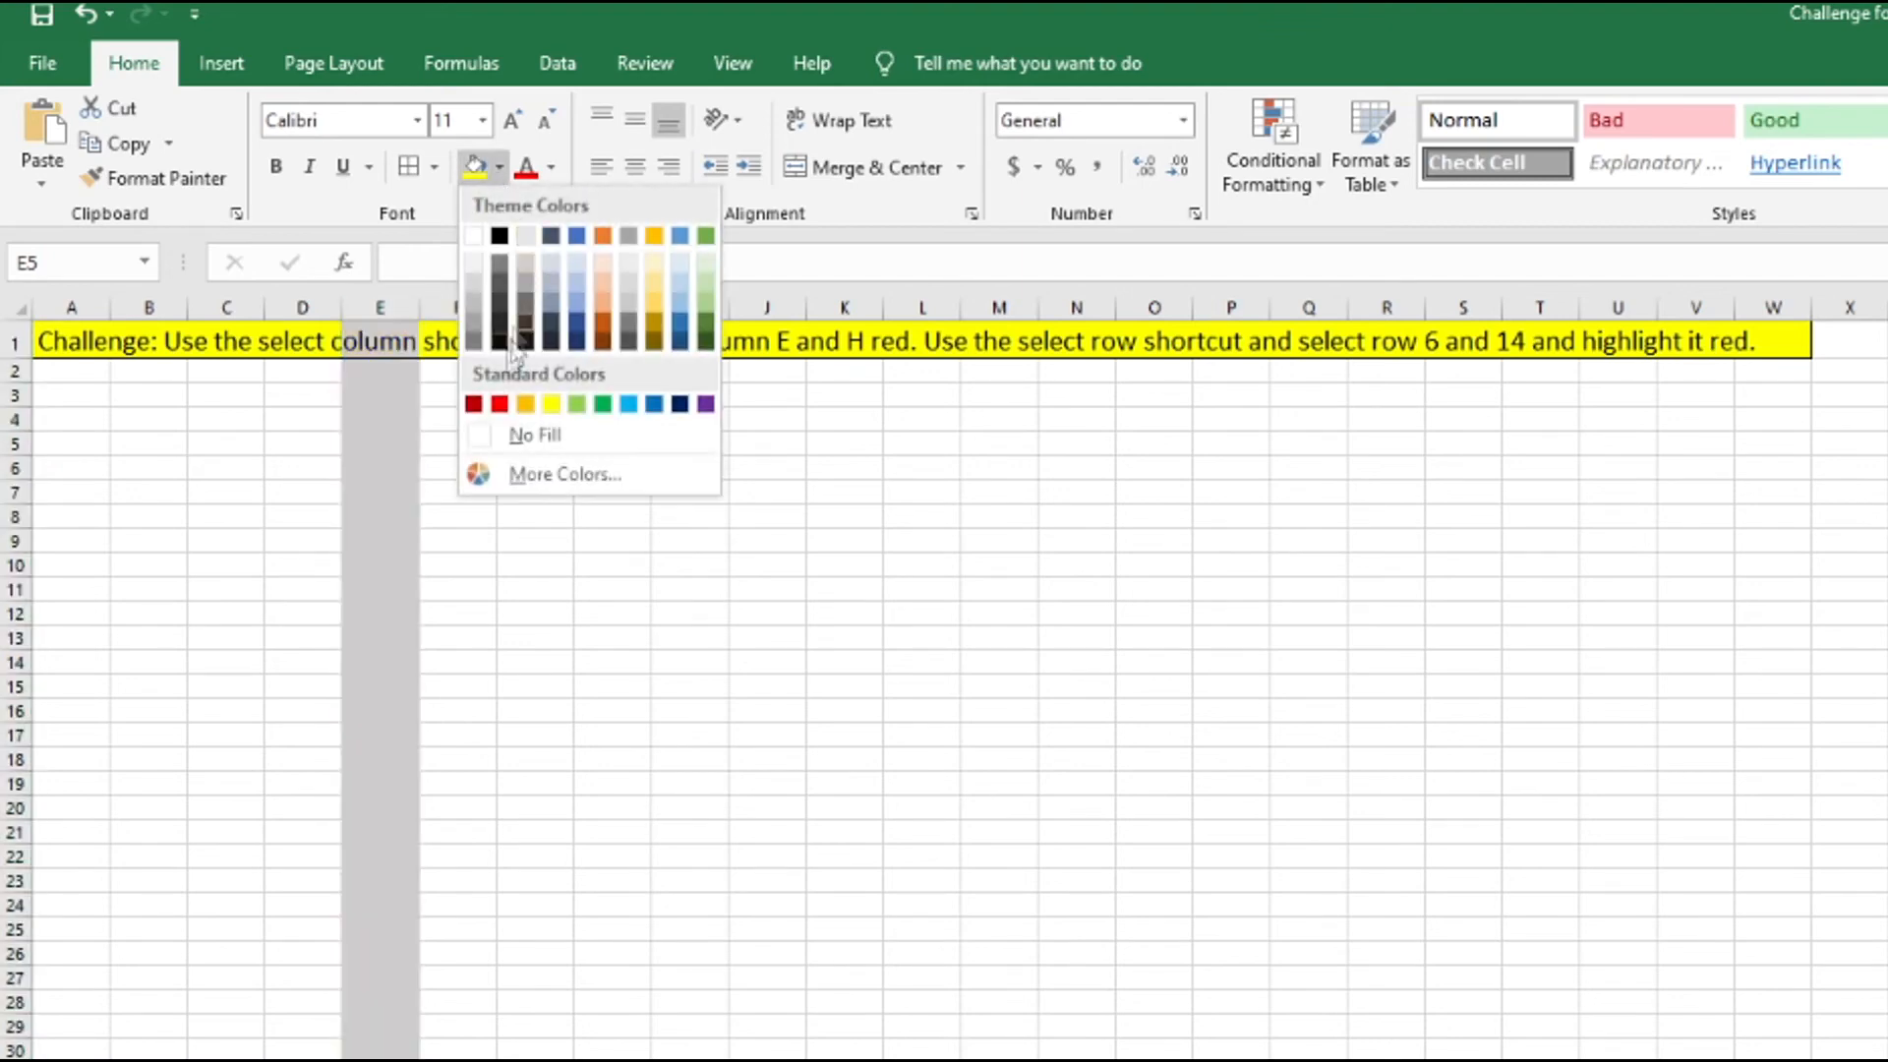
pyautogui.click(474, 407)
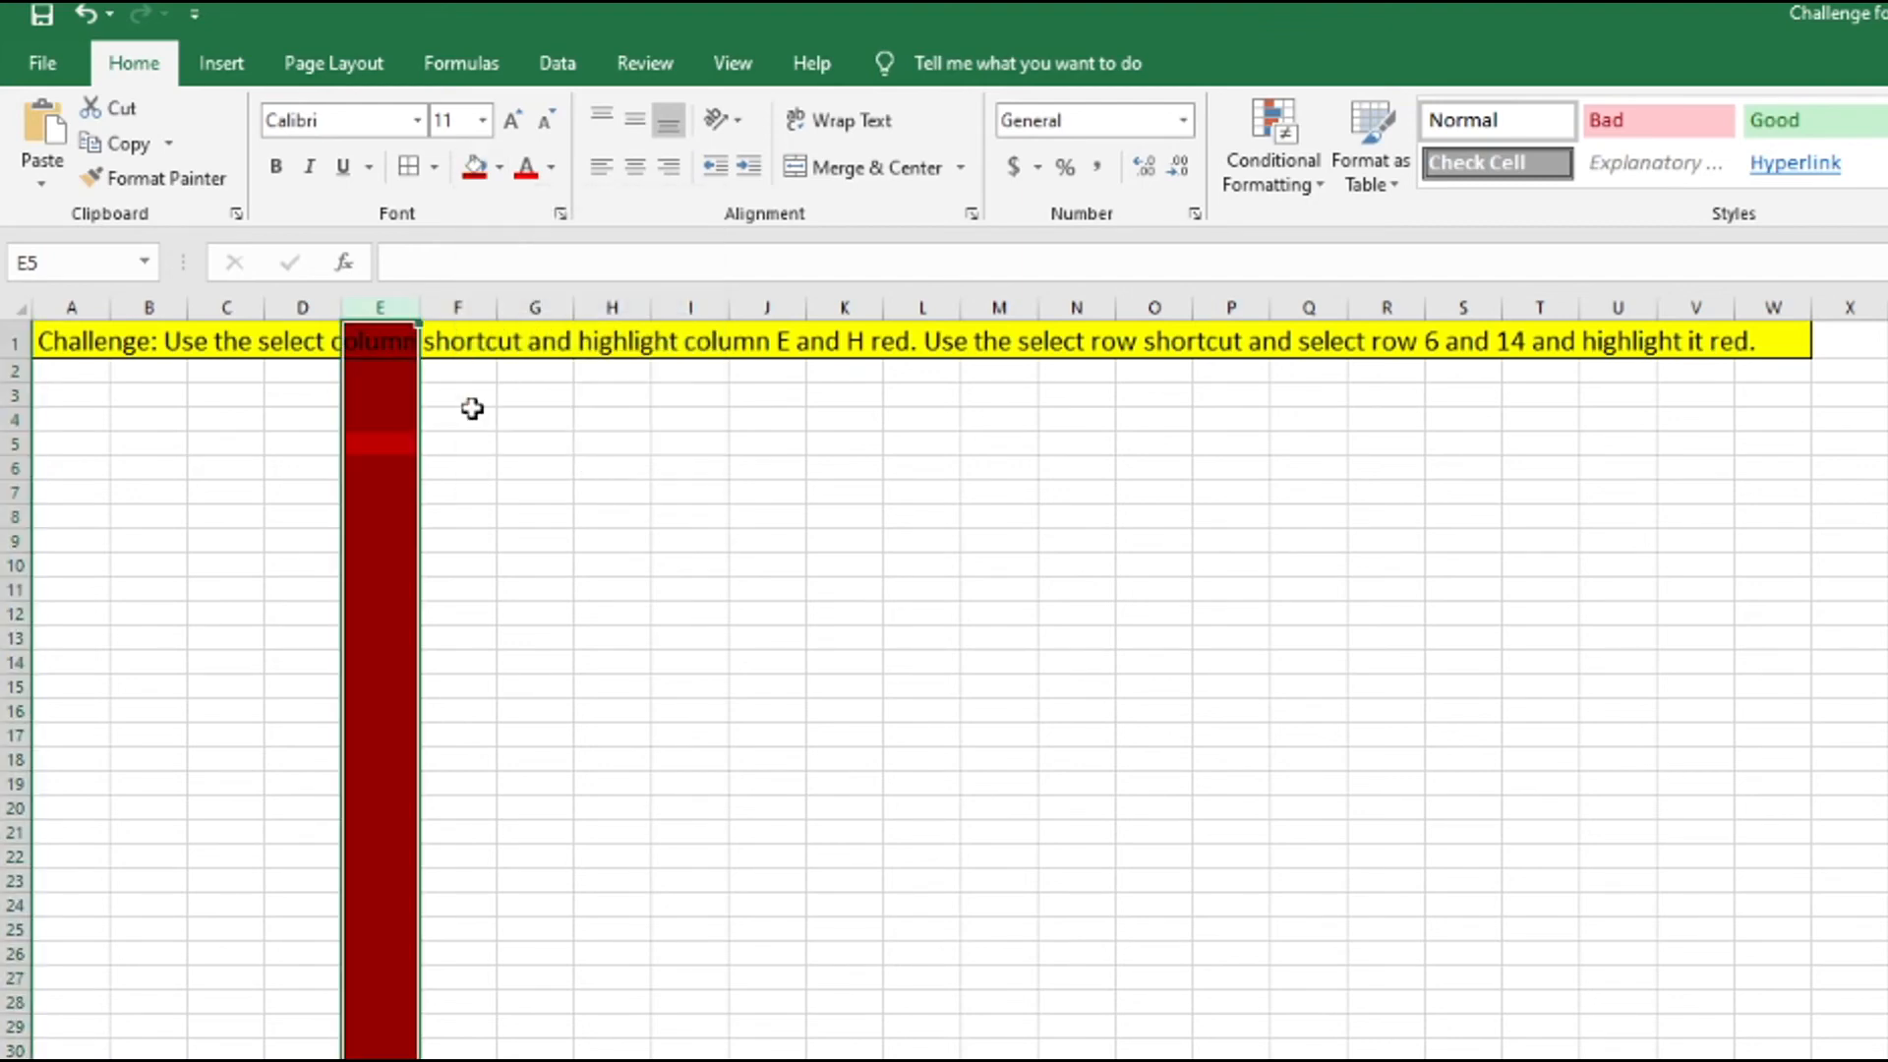
pyautogui.click(605, 462)
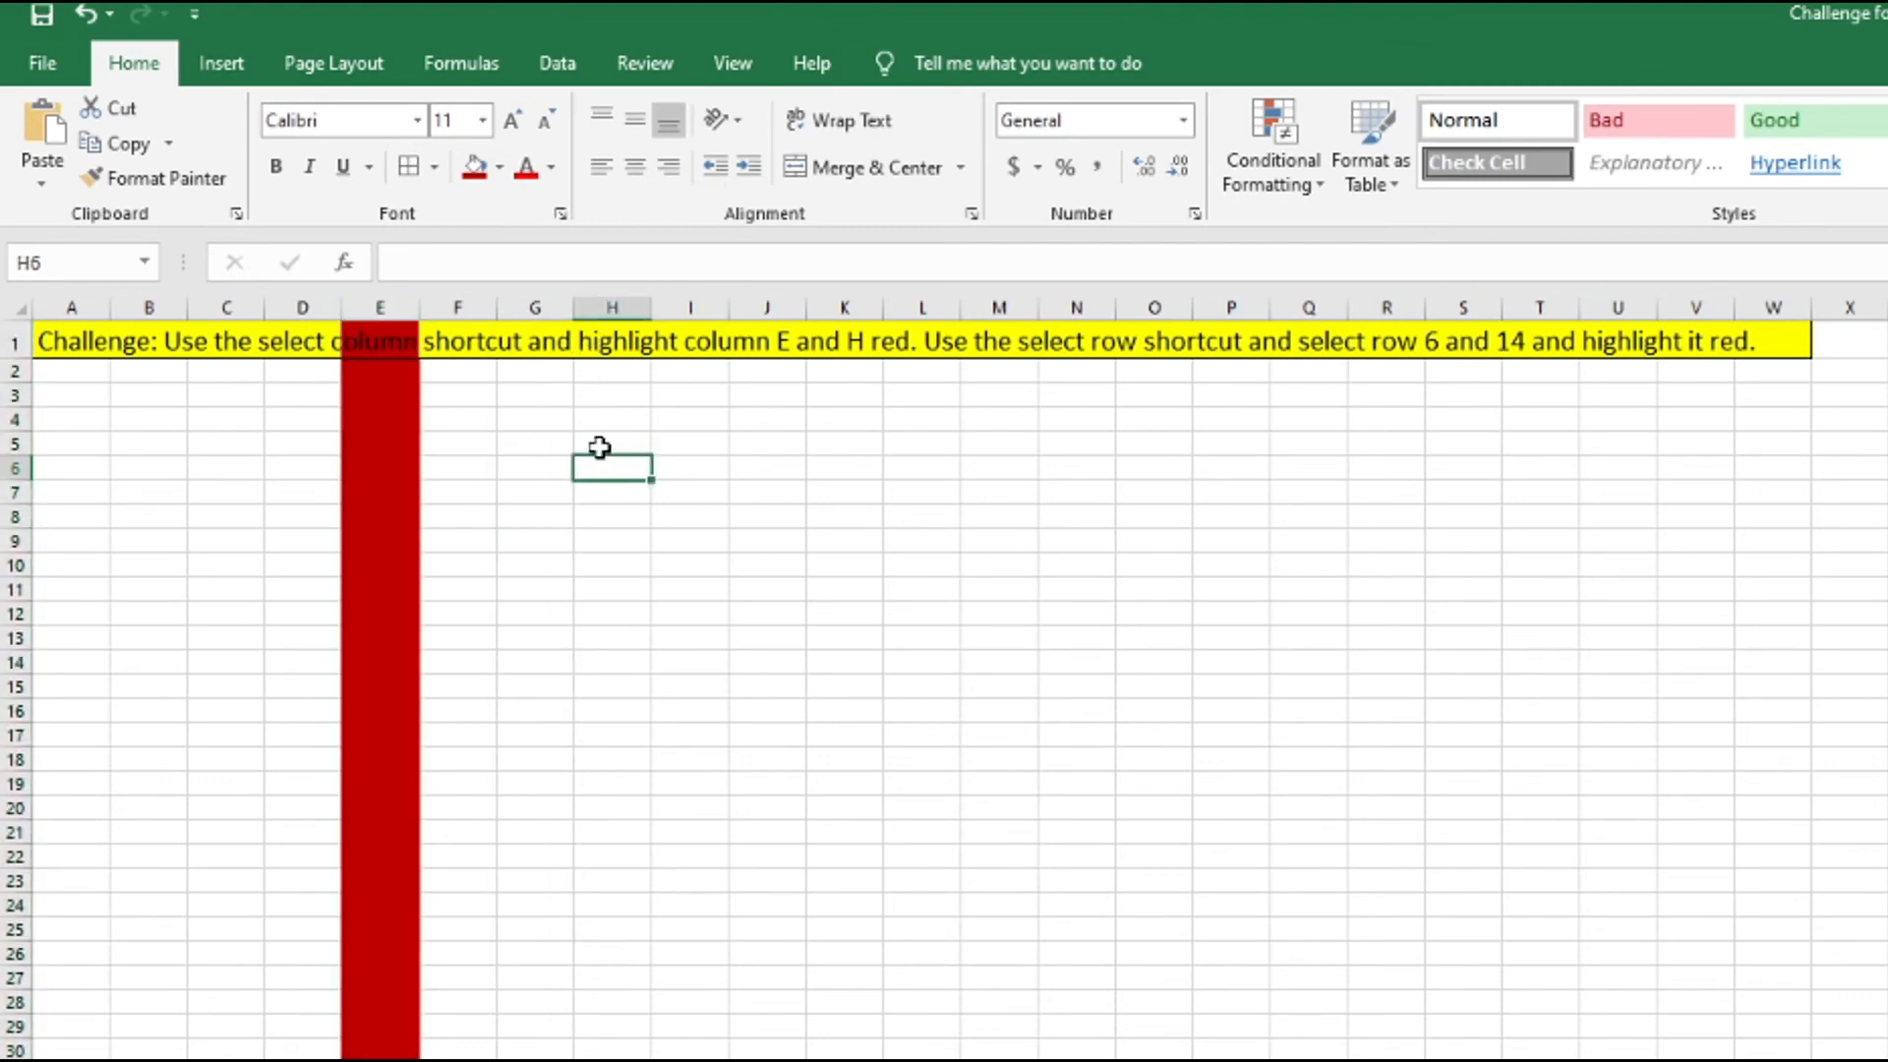
pyautogui.hotkey('ctrl', 'space')
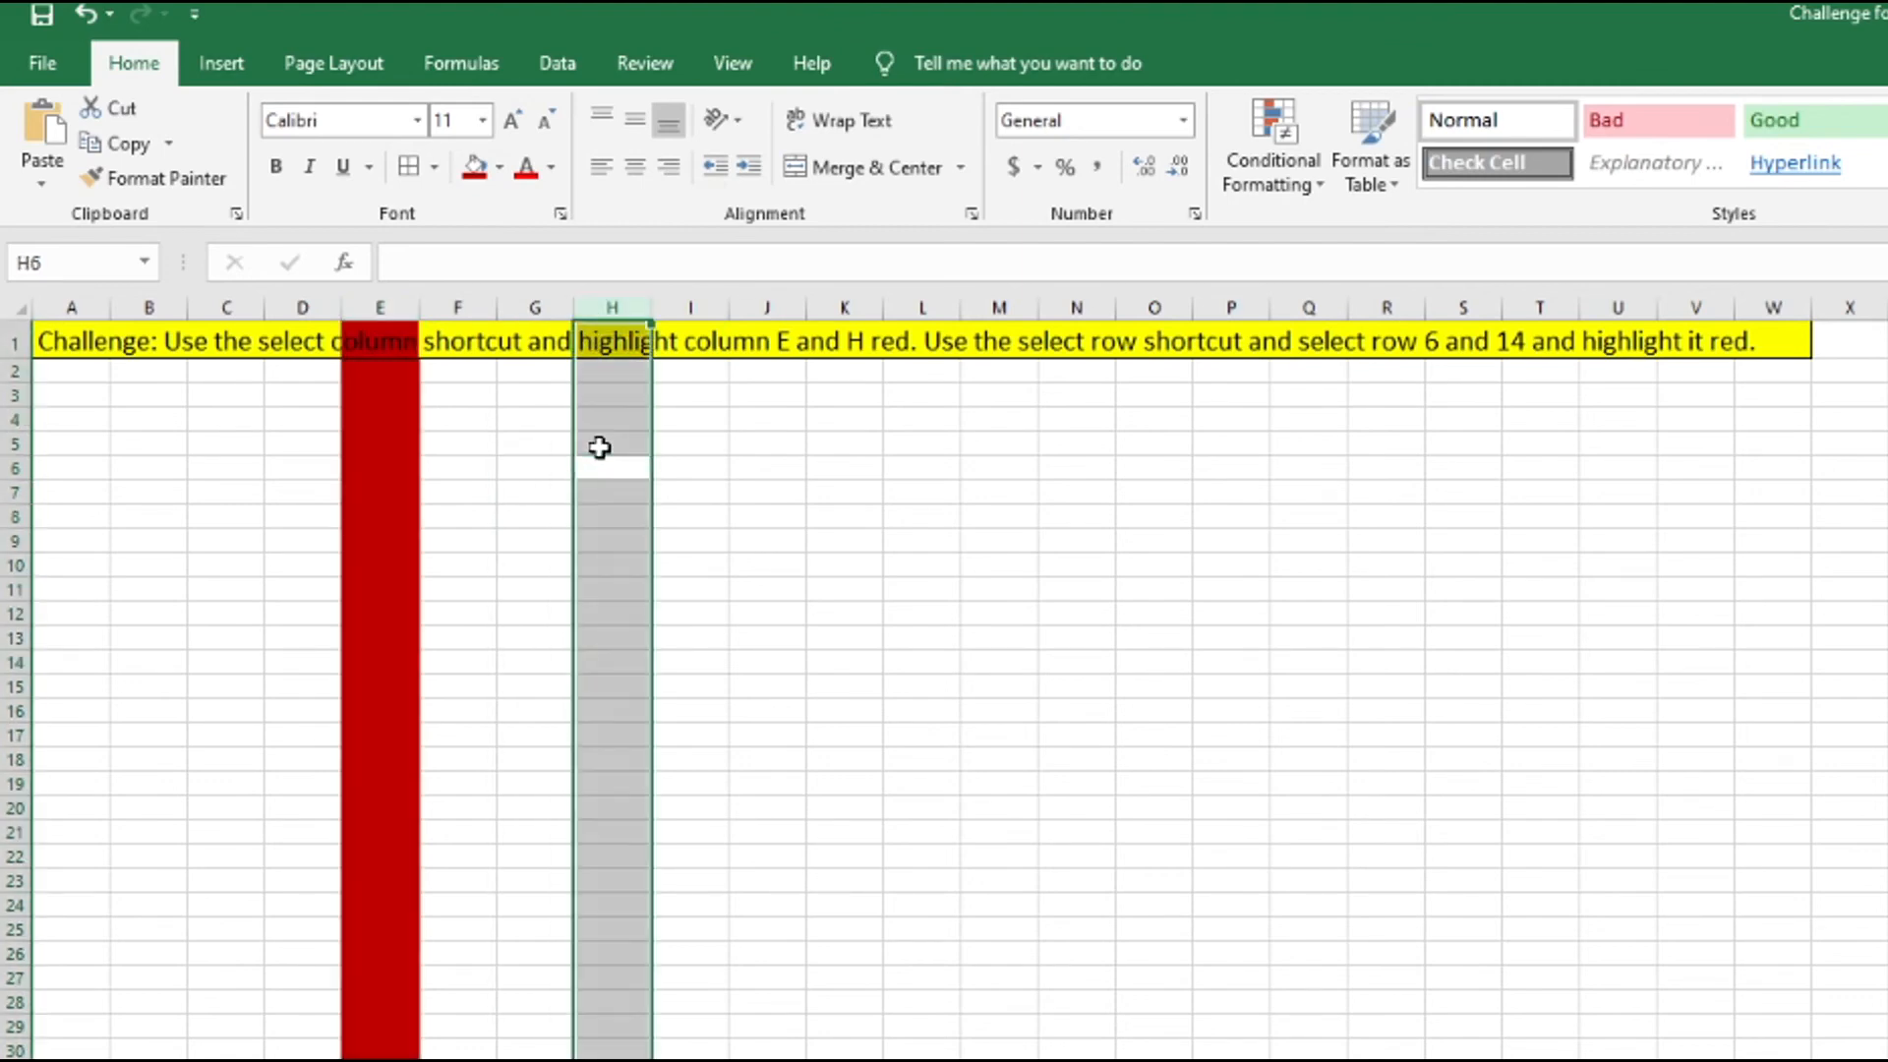
pyautogui.click(475, 169)
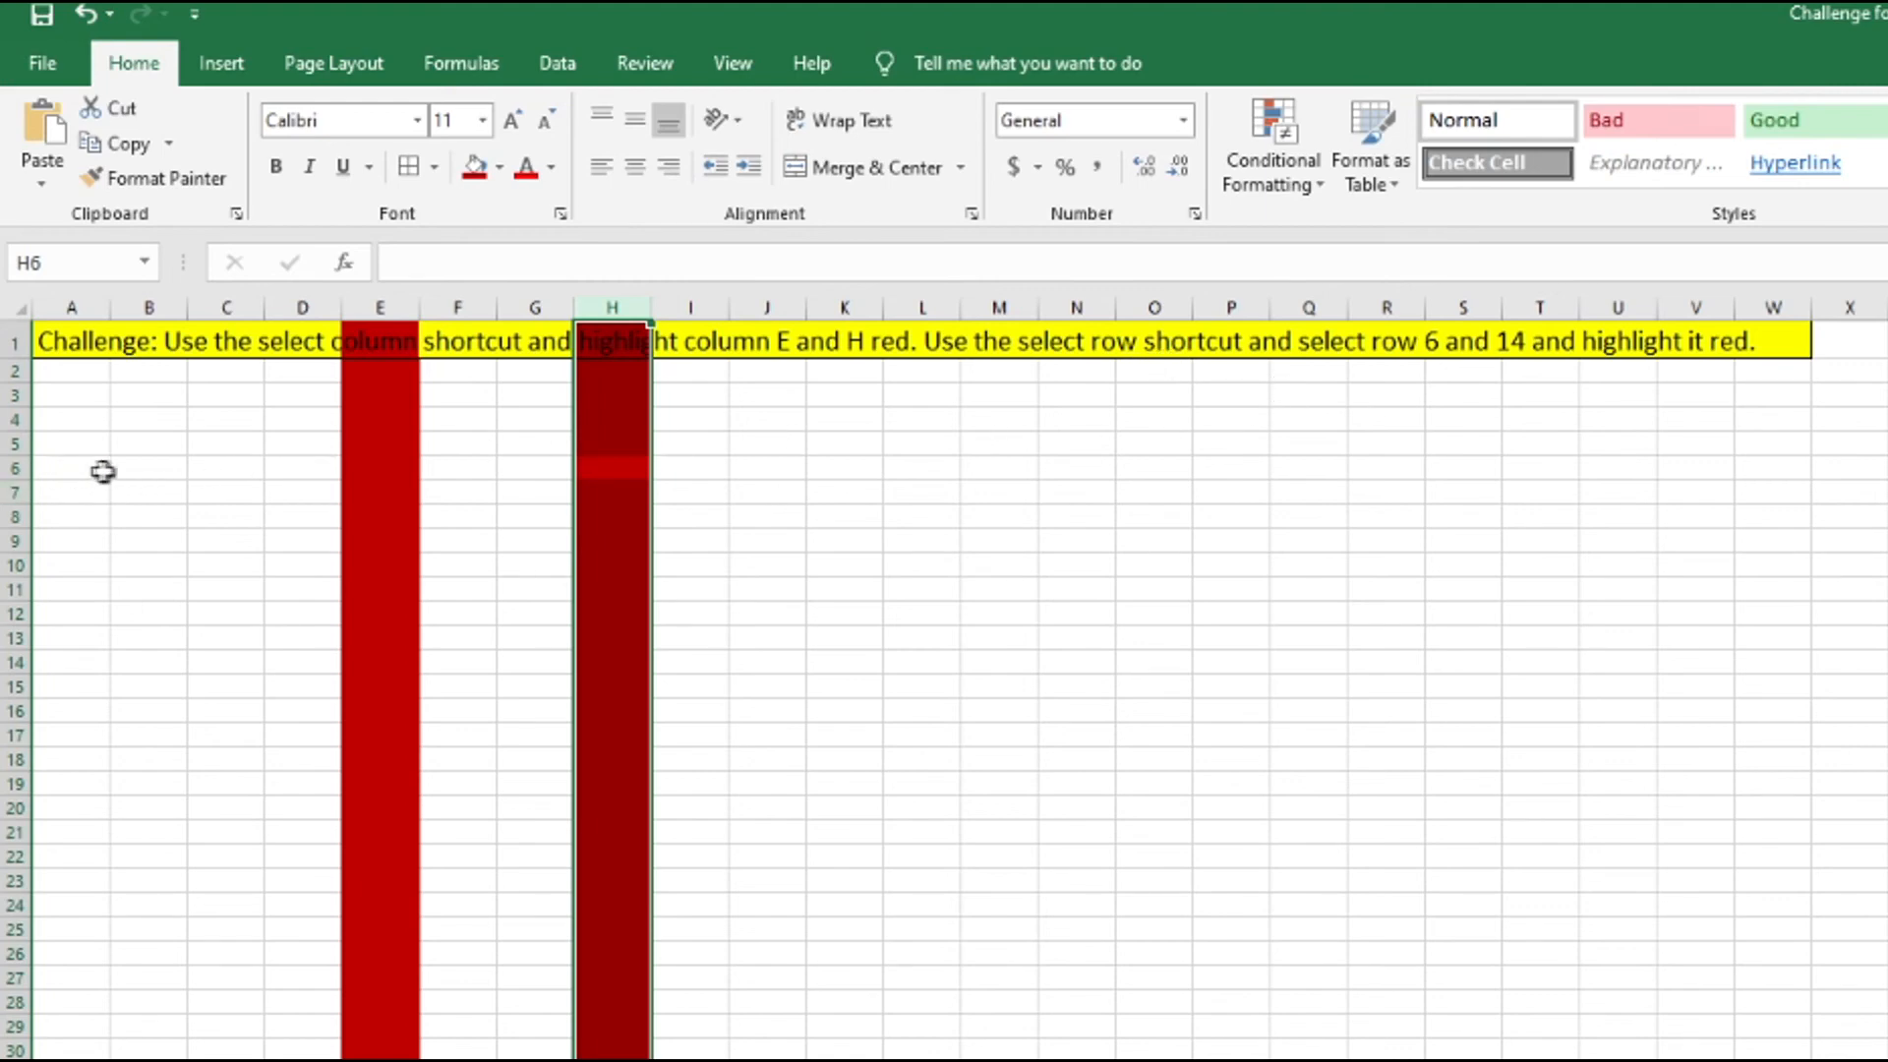
# Select the entire rows 6 and 14 in turn and fill each with the same dark red color.
pyautogui.click(147, 467)
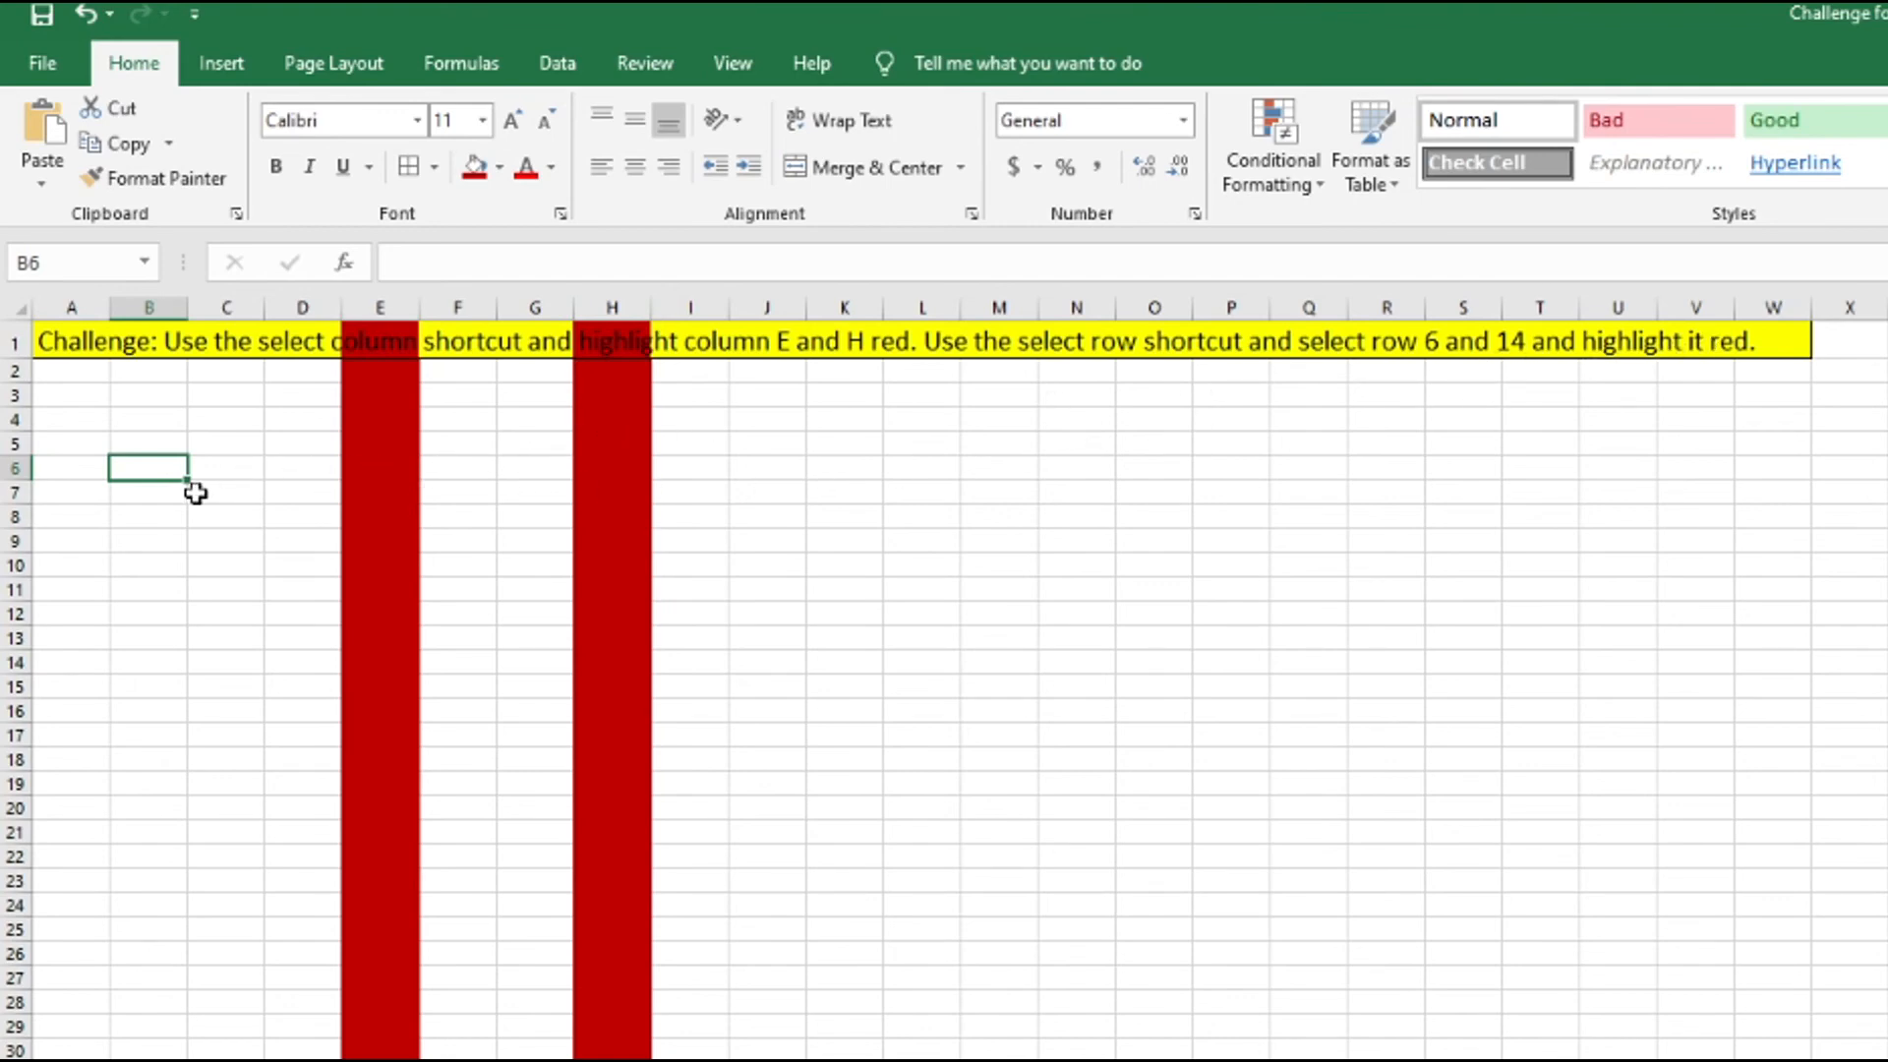
pyautogui.hotkey('shift', 'space')
pyautogui.click(475, 166)
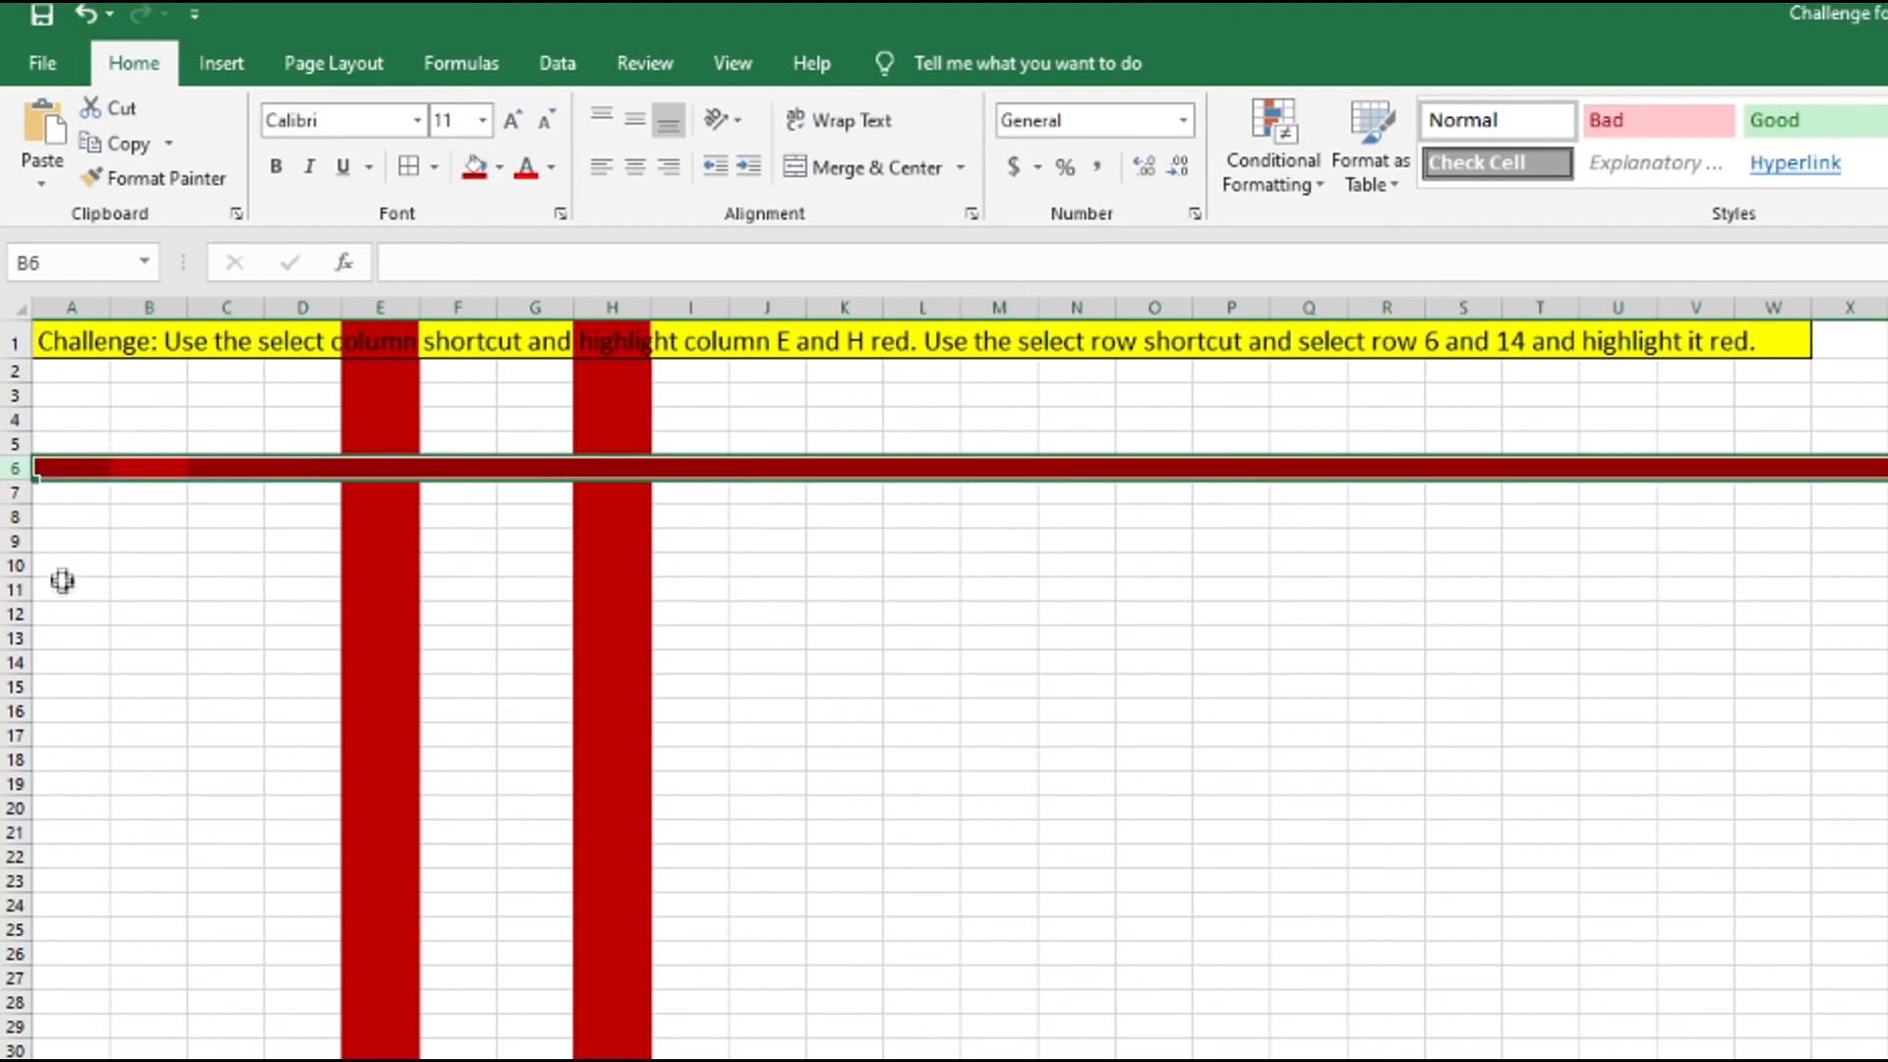
pyautogui.click(178, 669)
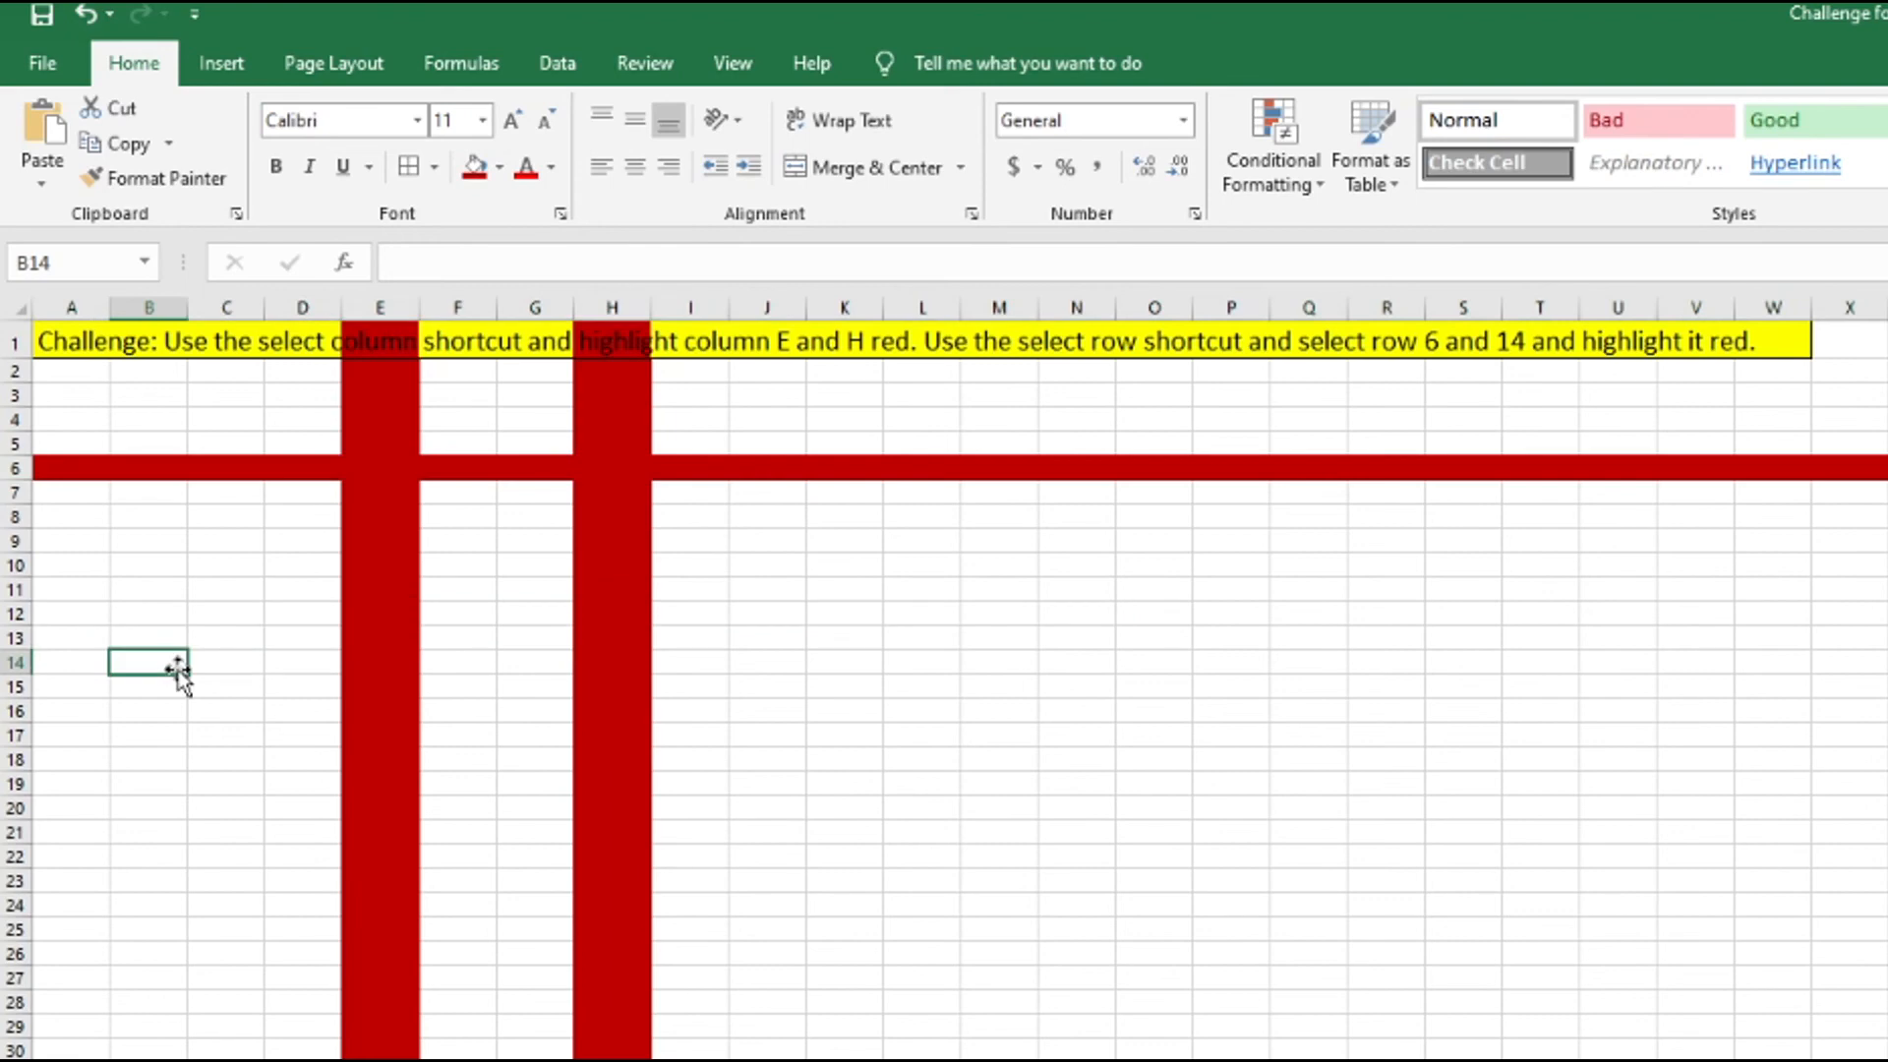
pyautogui.hotkey('shift', 'space')
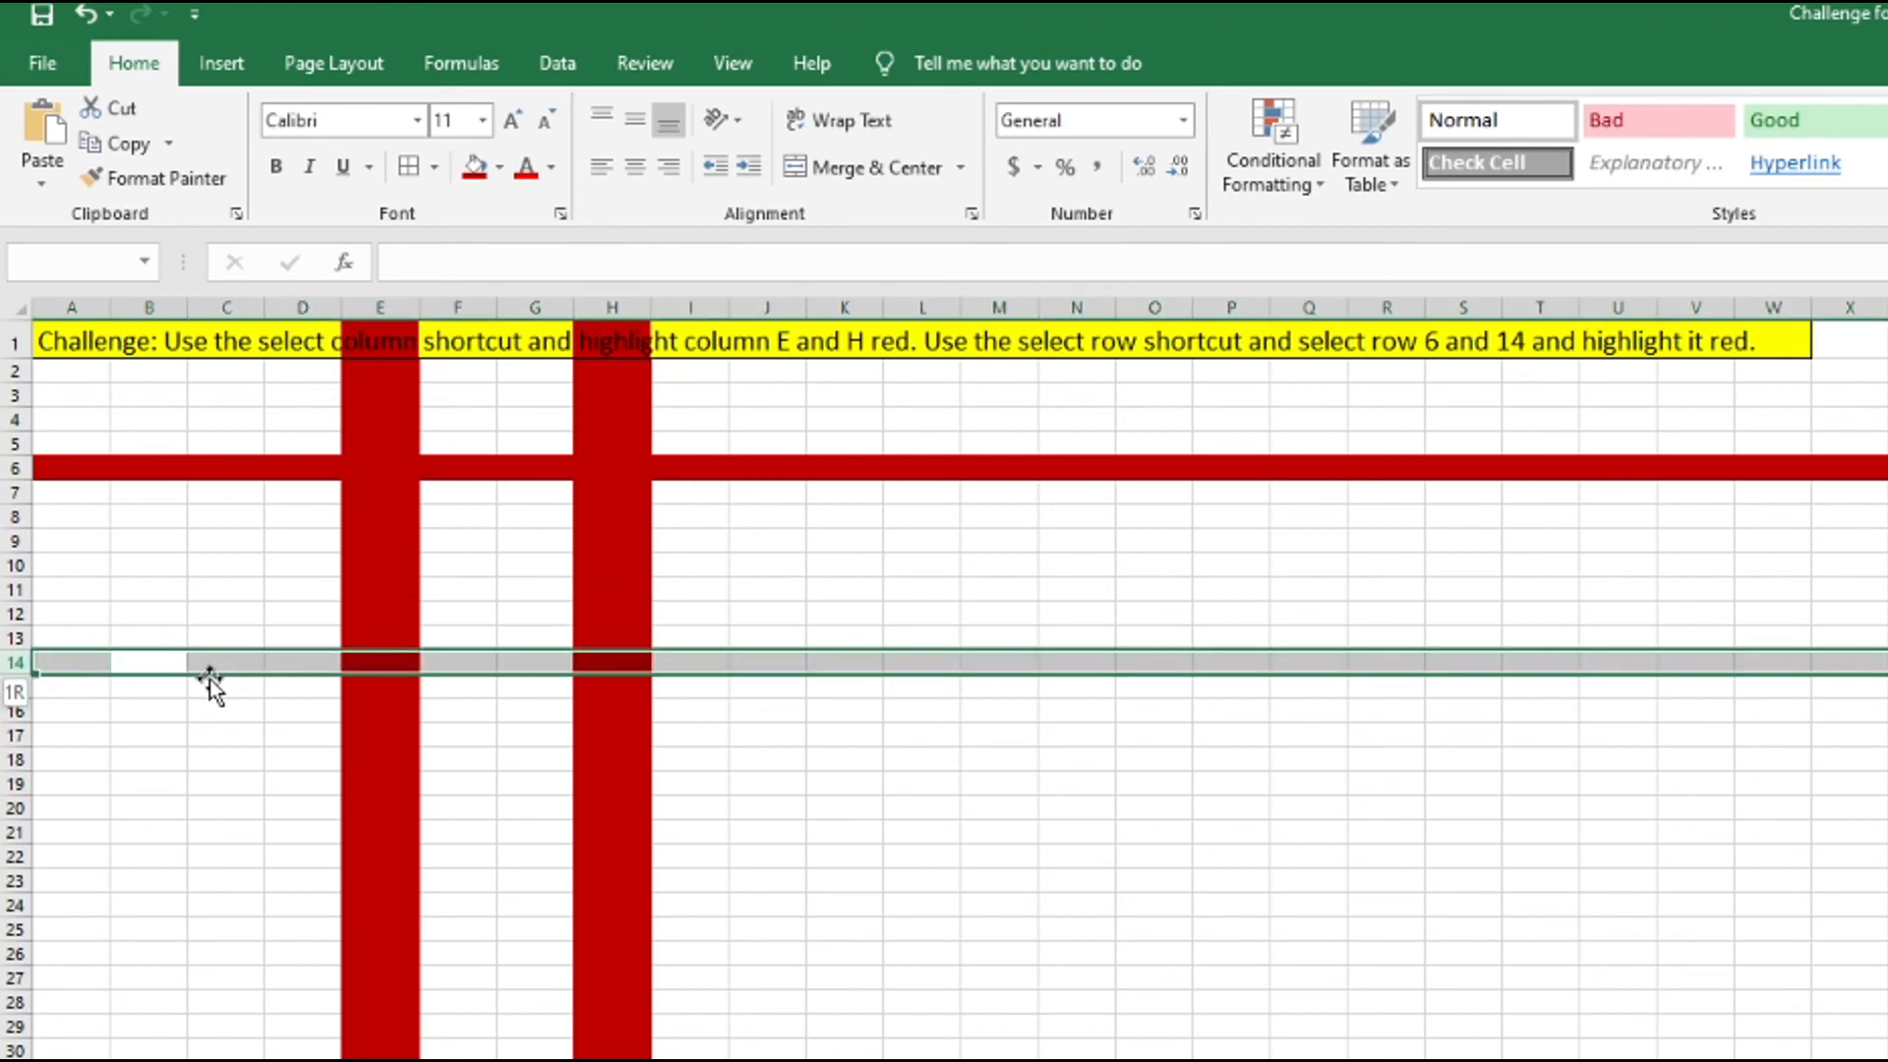
pyautogui.click(476, 169)
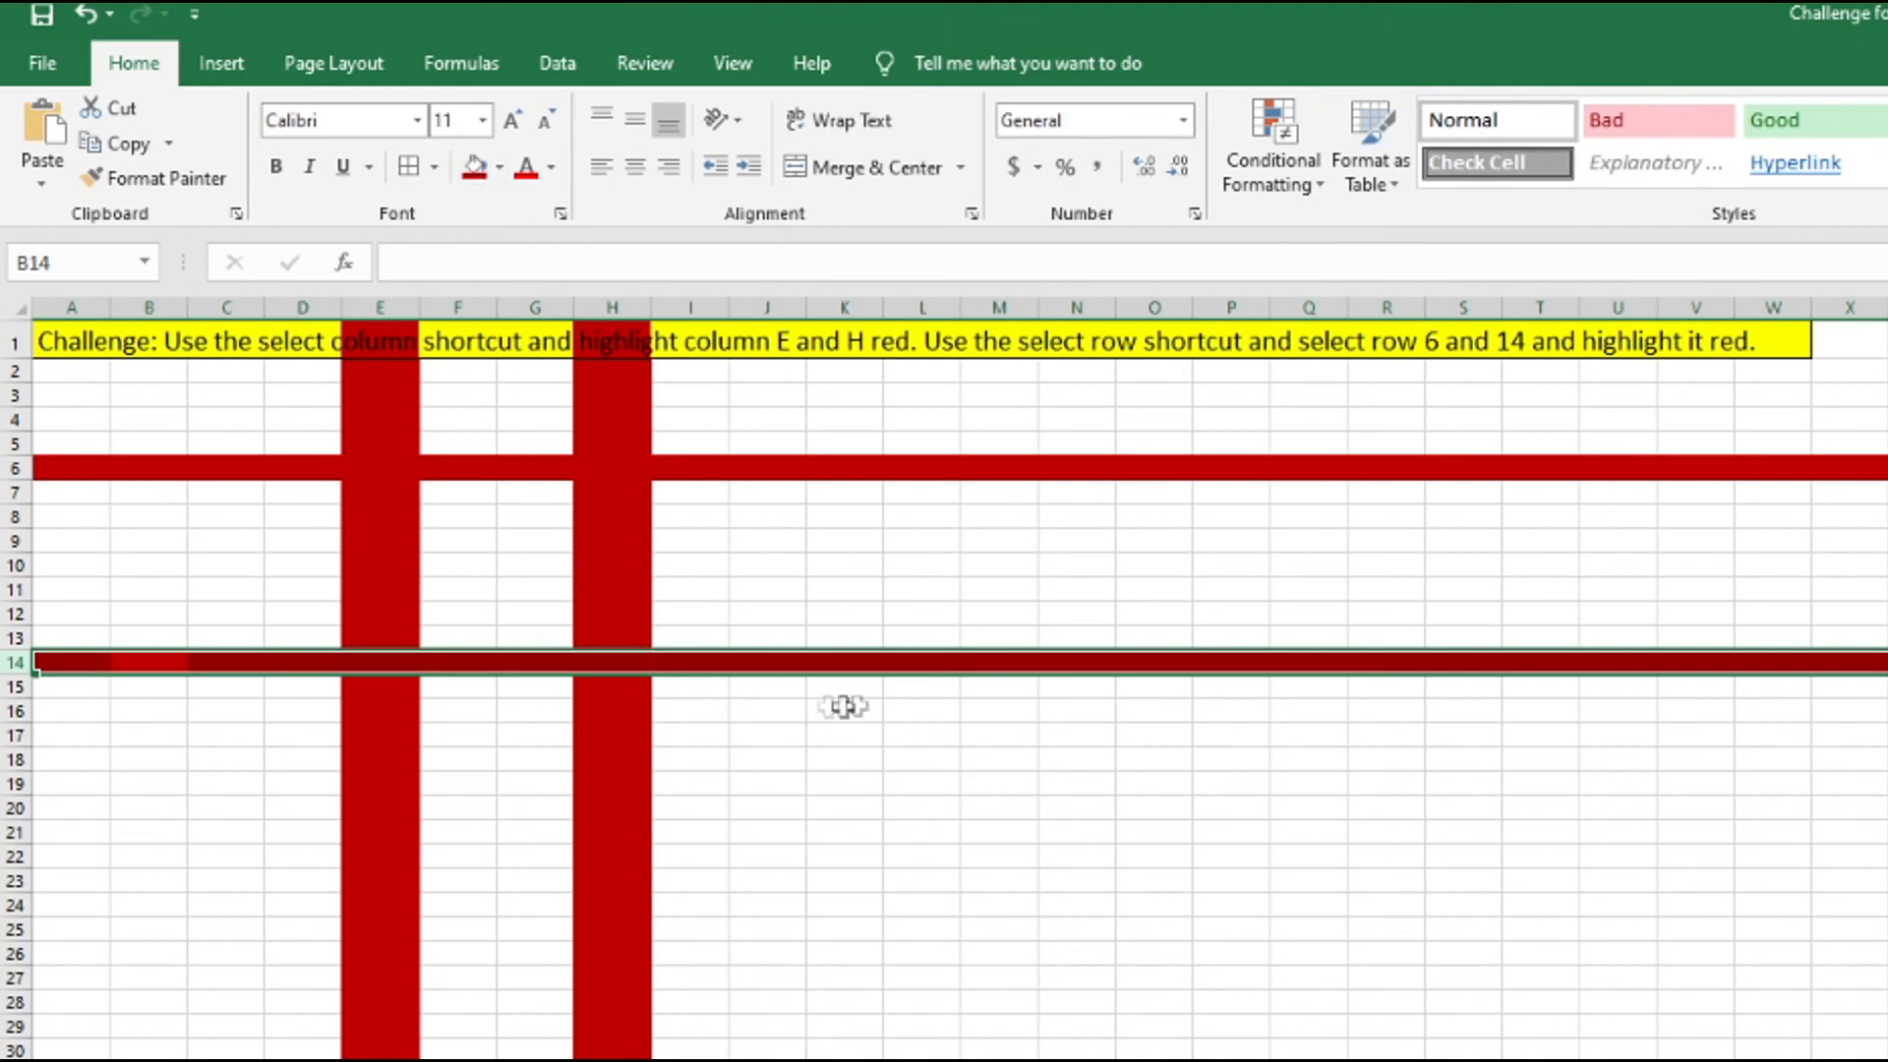
pyautogui.click(885, 585)
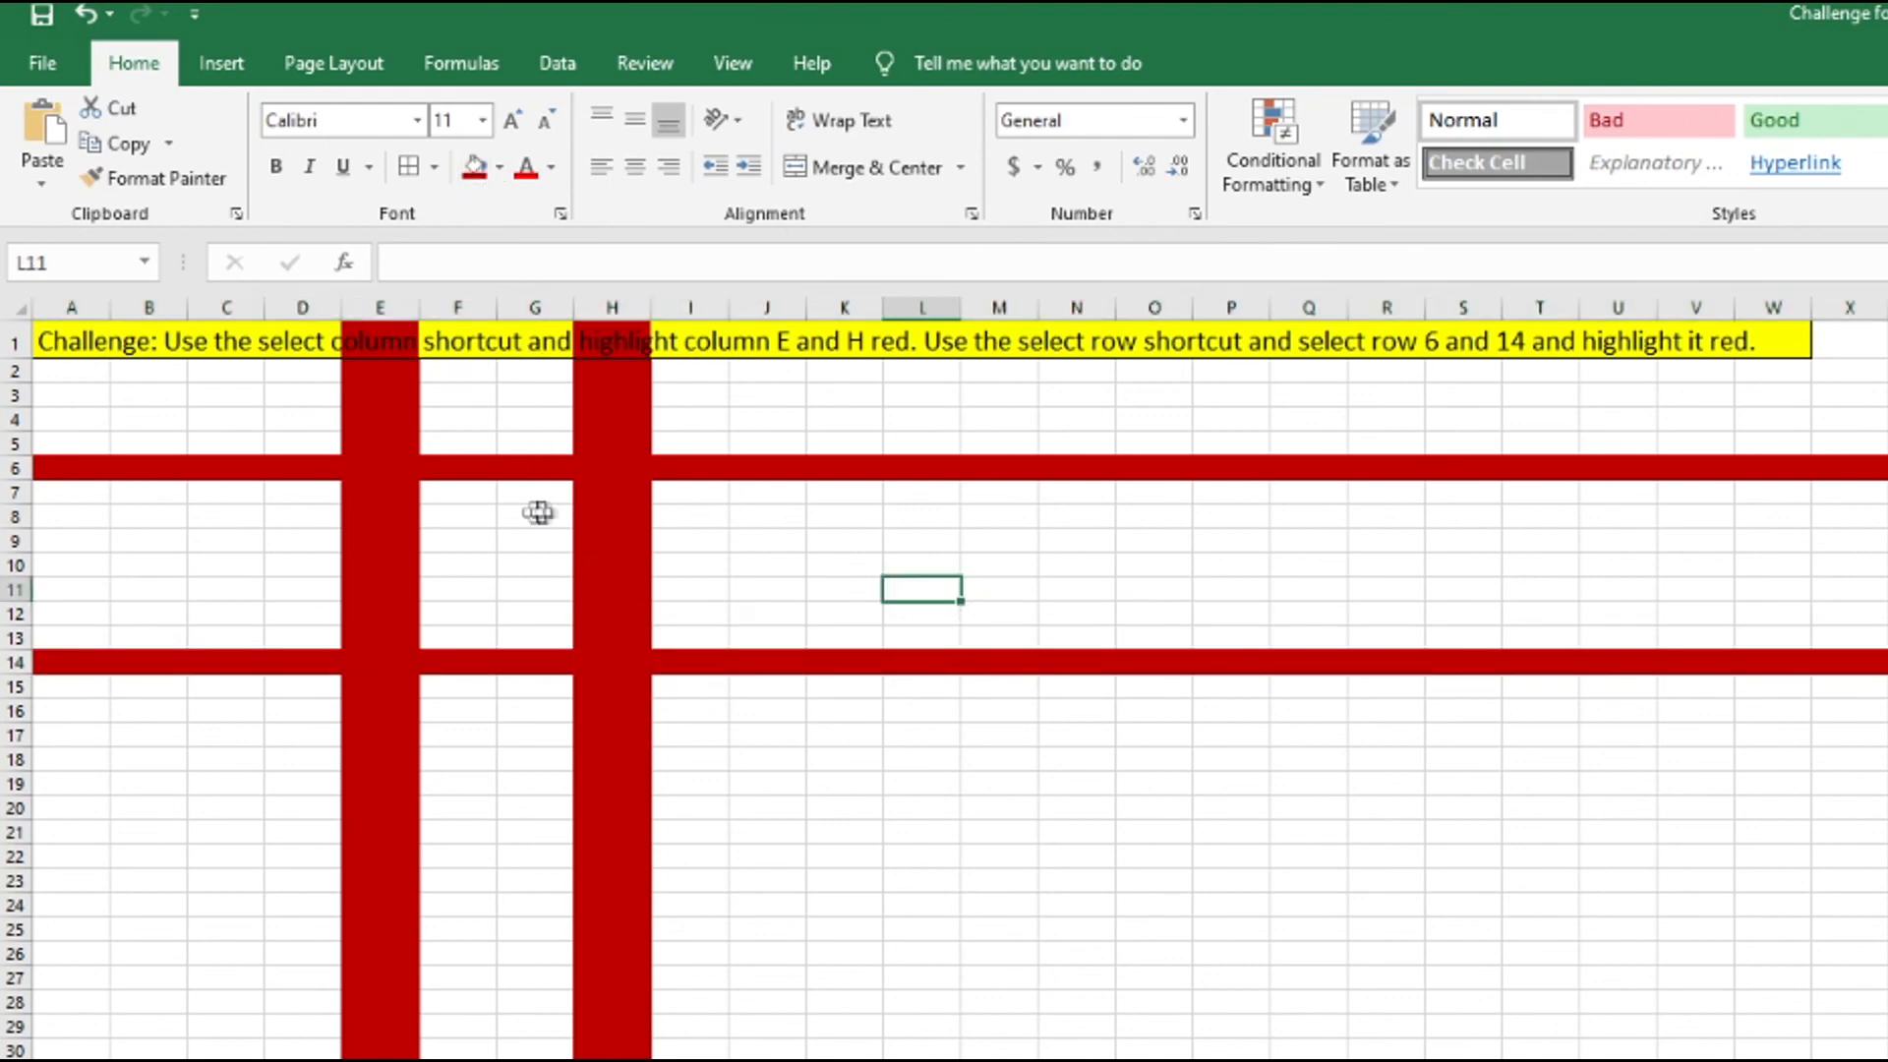